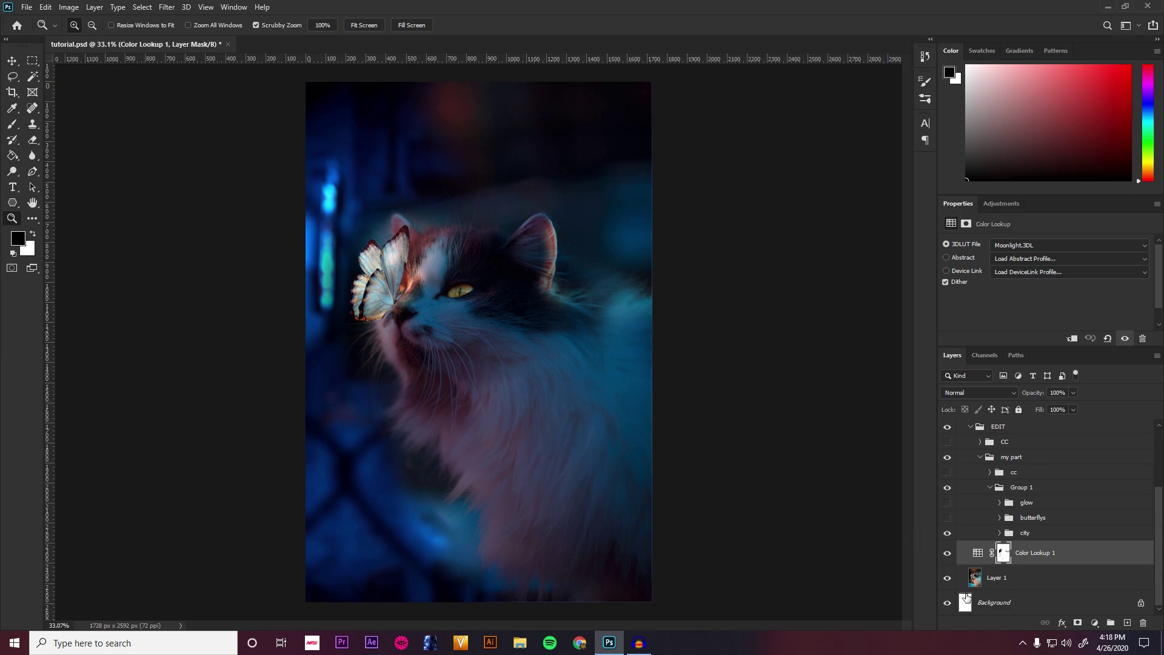
Step: Hide the city group and the Color Lookup 1 Moonlight grading, briefly previewing the final layer
drag(947, 534, 950, 550)
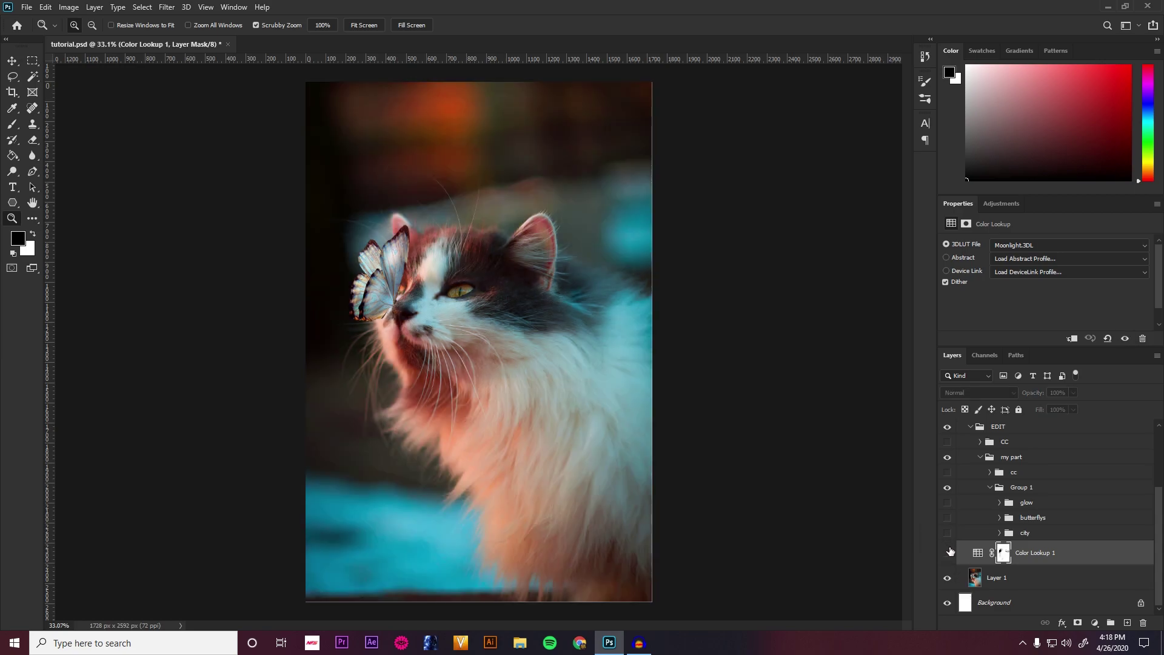
scroll(955, 470, up, 2)
click(947, 444)
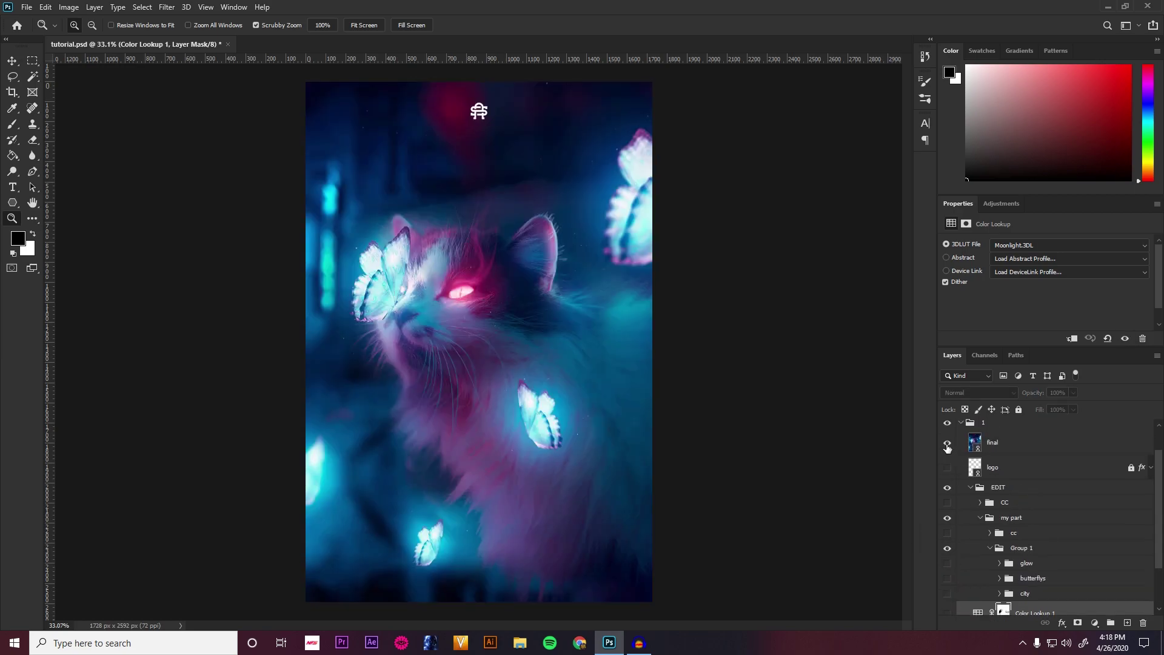
click(947, 445)
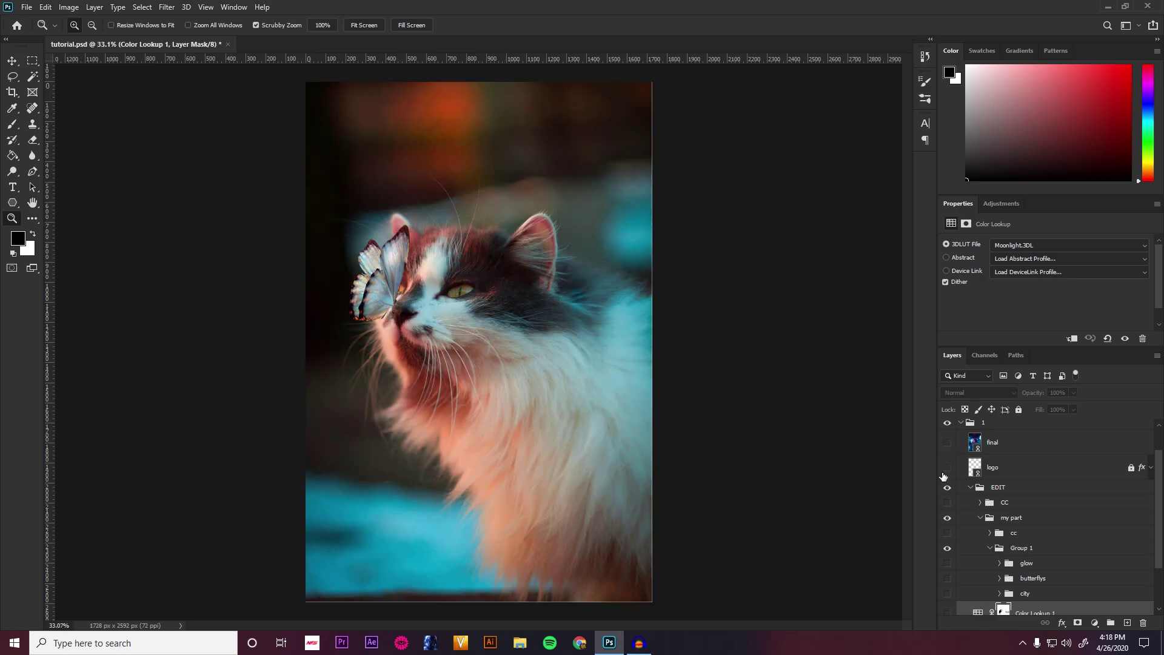
scroll(970, 515, down, 2)
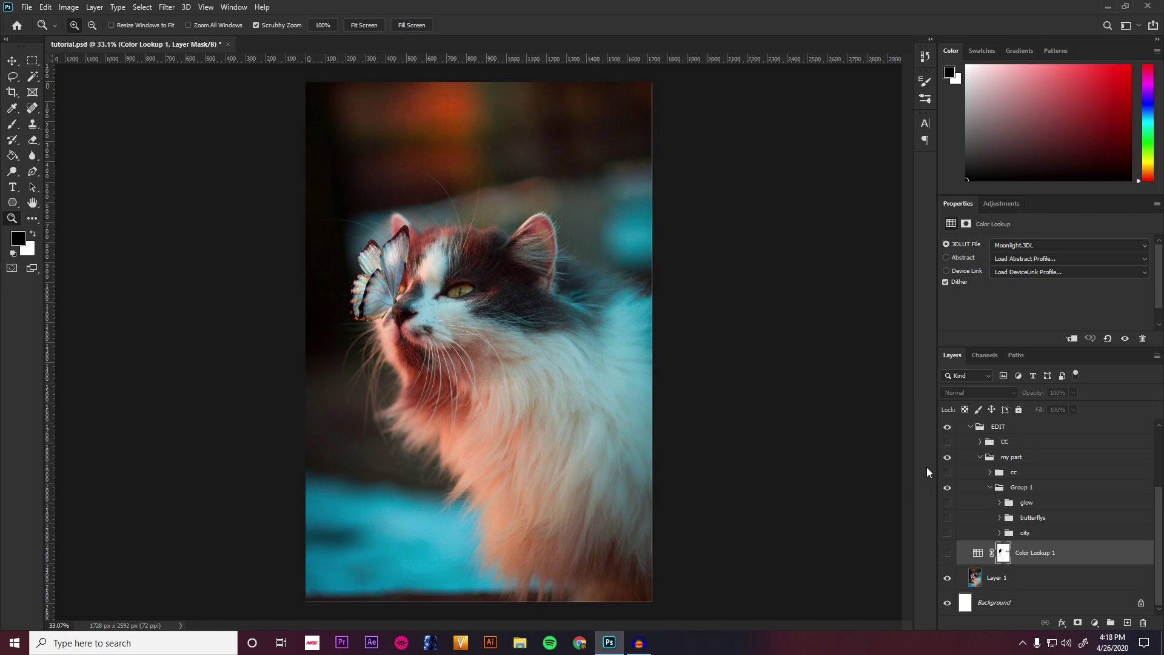
Step: Preview the city lights, expand the city group, and re-enable Color Lookup 1's Moonlight.3DL grading
click(944, 530)
click(944, 530)
click(1000, 533)
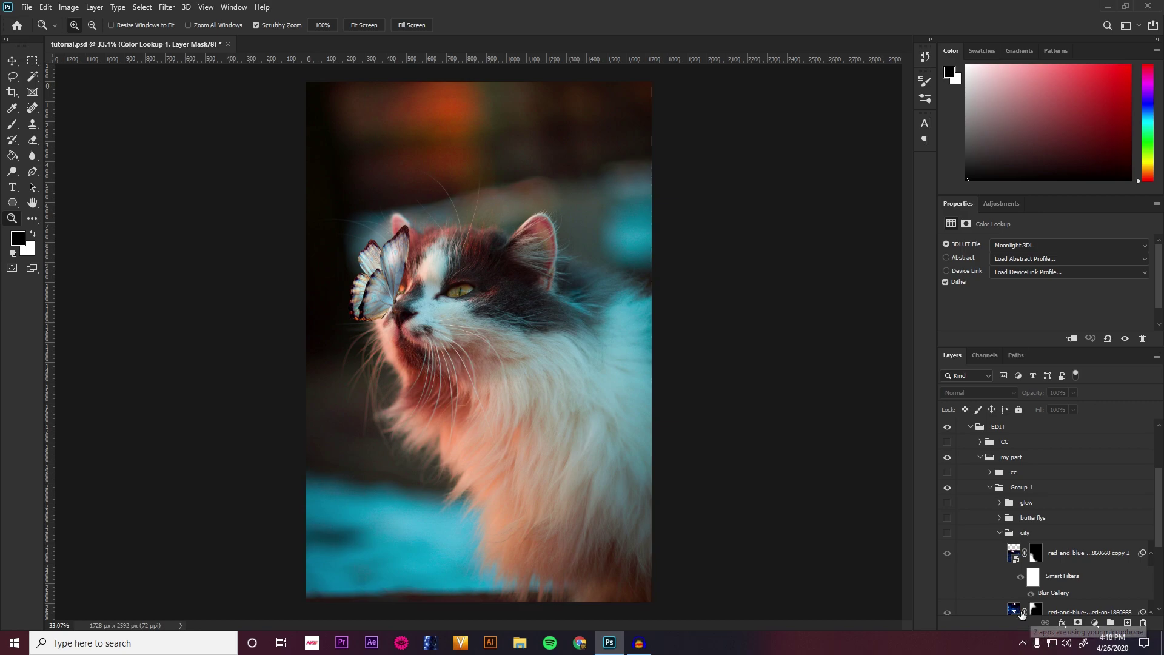
scroll(957, 582, down, 5)
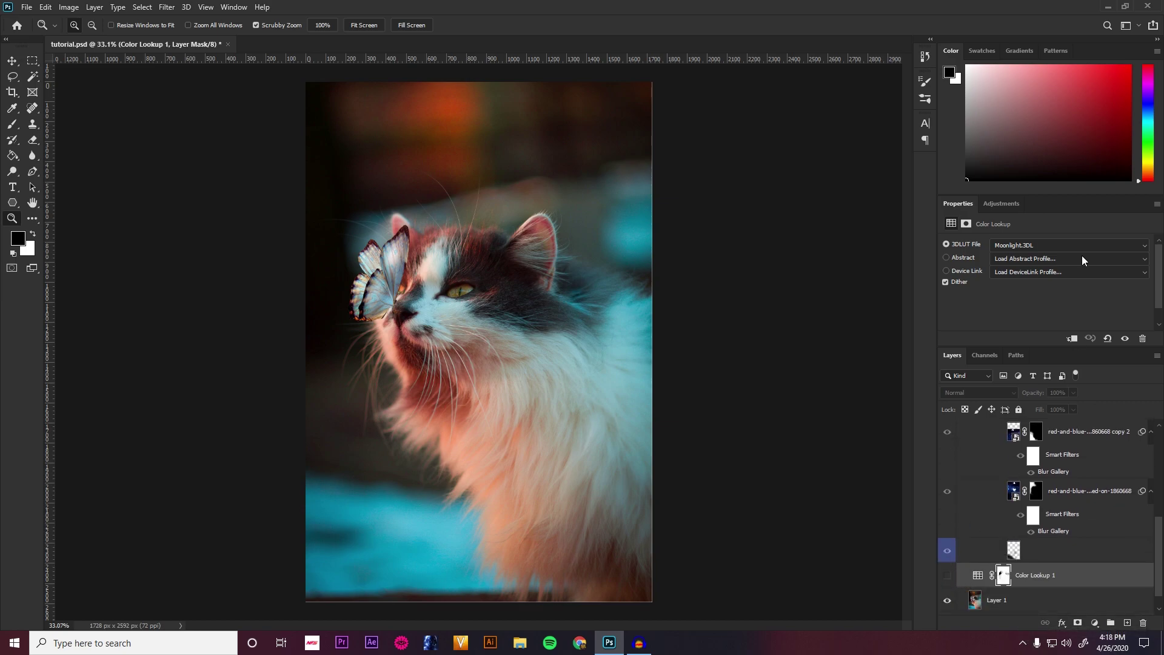
click(1002, 203)
click(1038, 247)
click(948, 577)
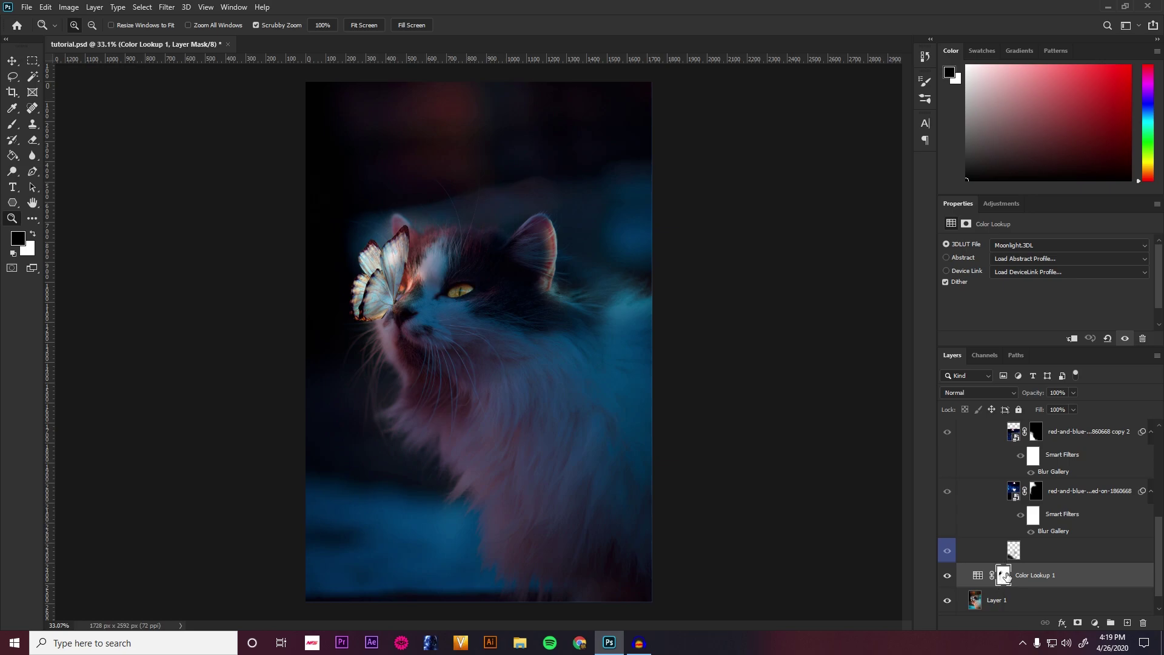
click(12, 124)
Step: Zoom in on the butterfly and turn the city group's blue lights on, comparing off and on
key(z)
drag(395, 284, 464, 270)
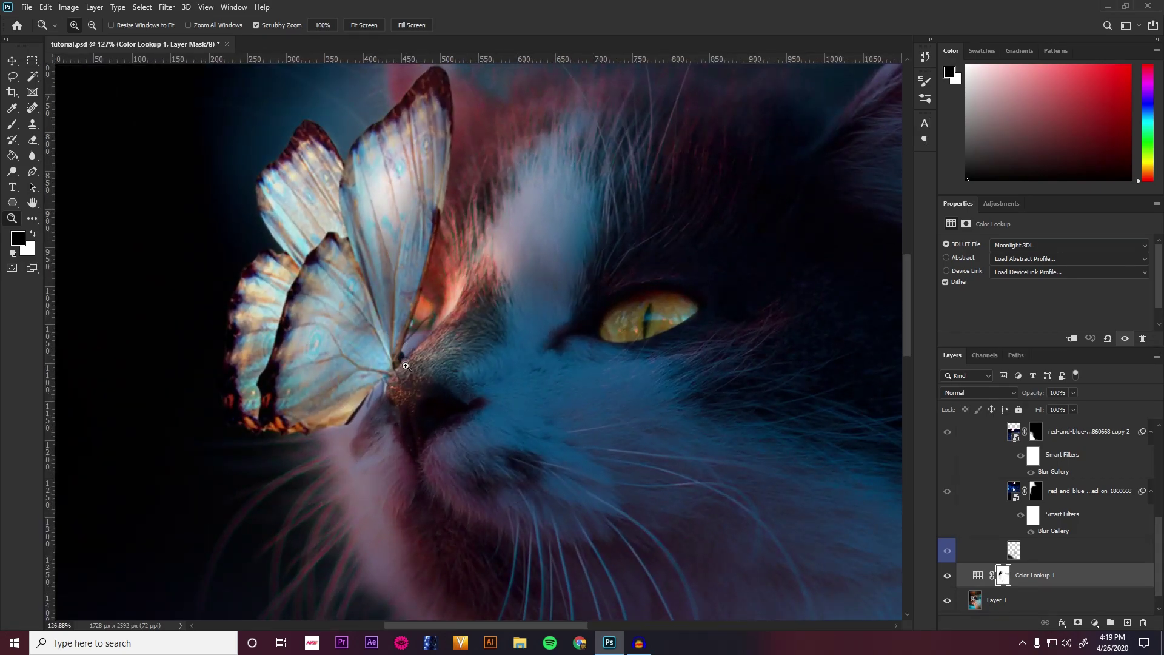
scroll(1004, 549, up, 5)
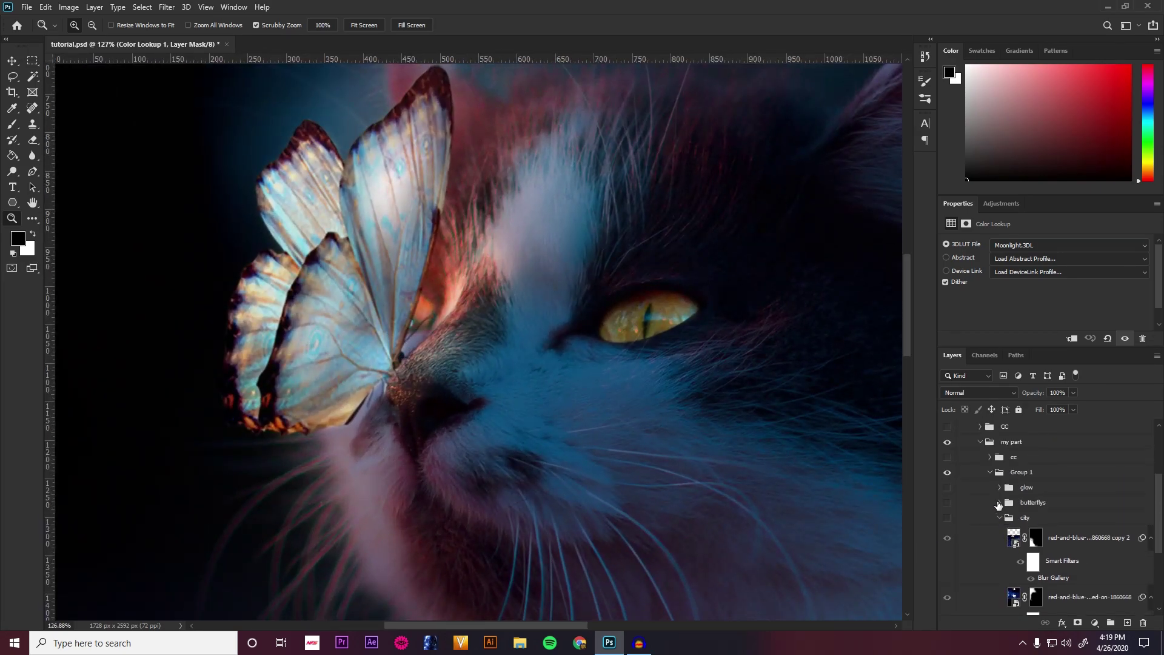
click(999, 518)
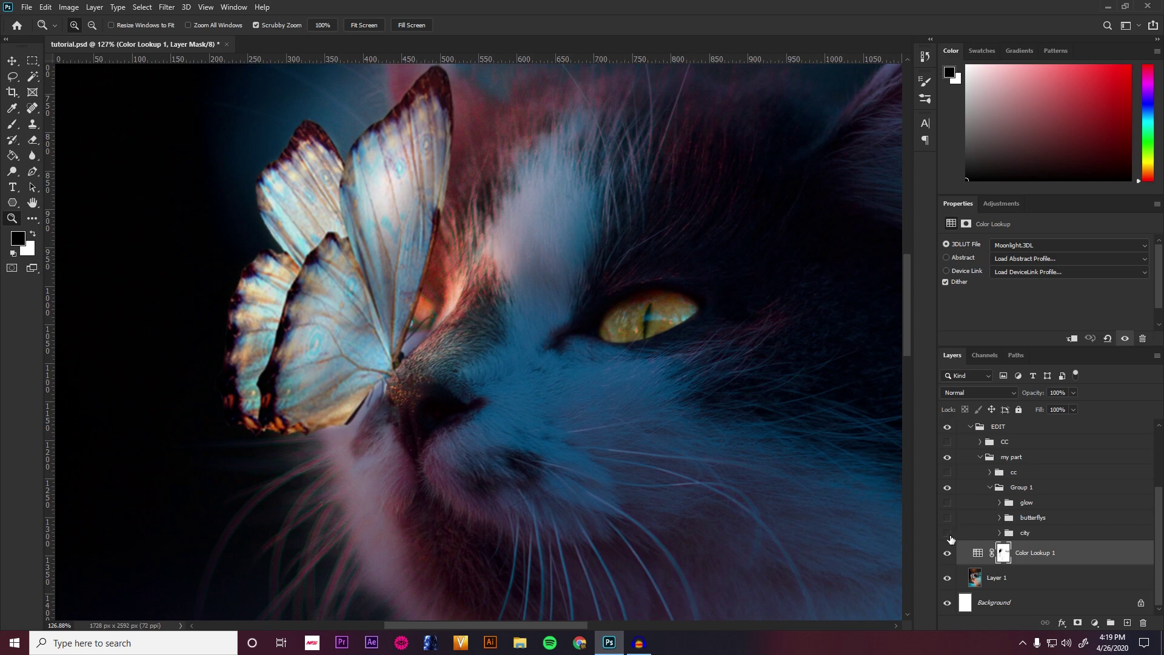
click(948, 534)
key(ctrl+0)
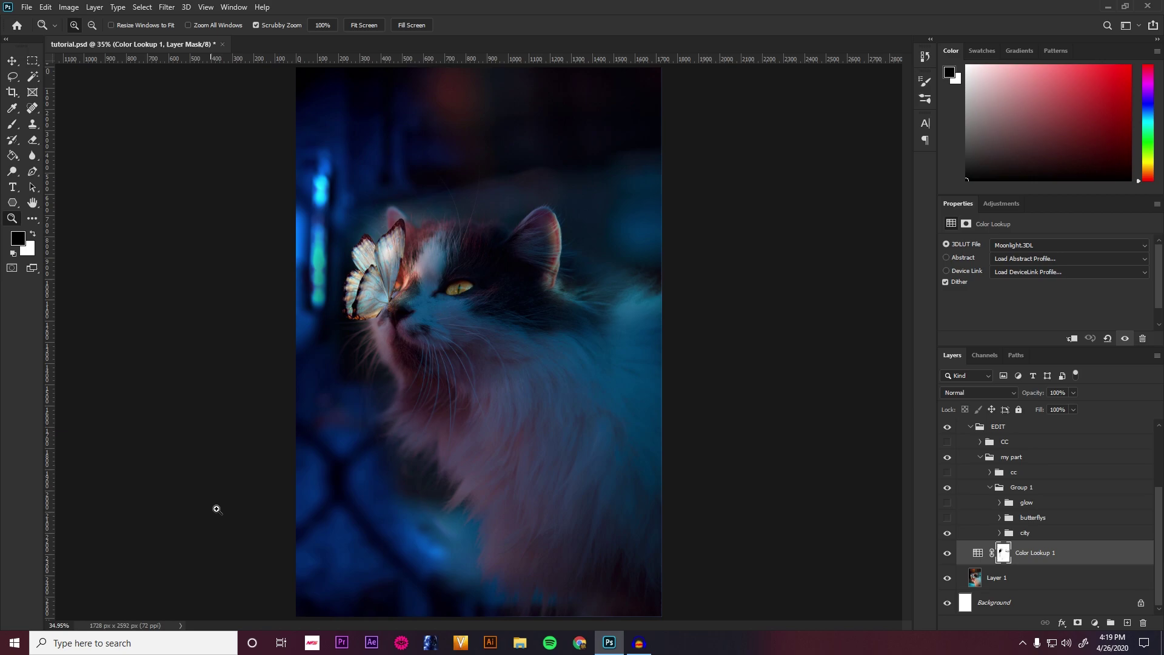
click(948, 533)
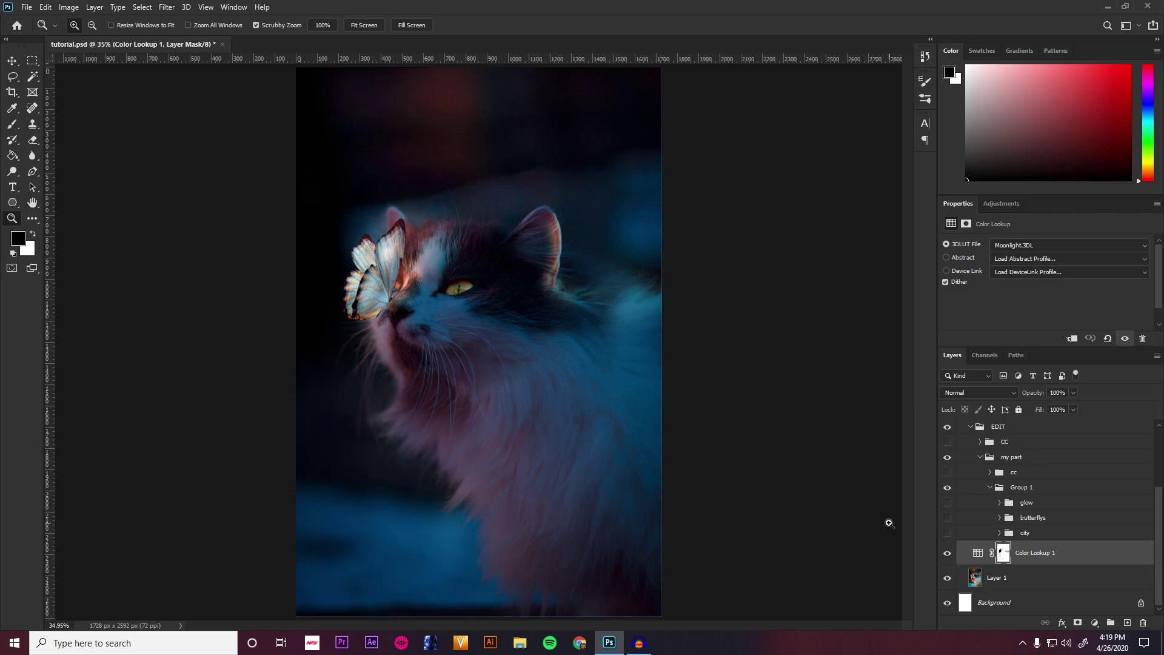
click(947, 533)
Step: Toggle the city copy's blur filter off and on, then inspect its Blur Gallery settings without changes
click(999, 533)
scroll(1031, 533, down, 2)
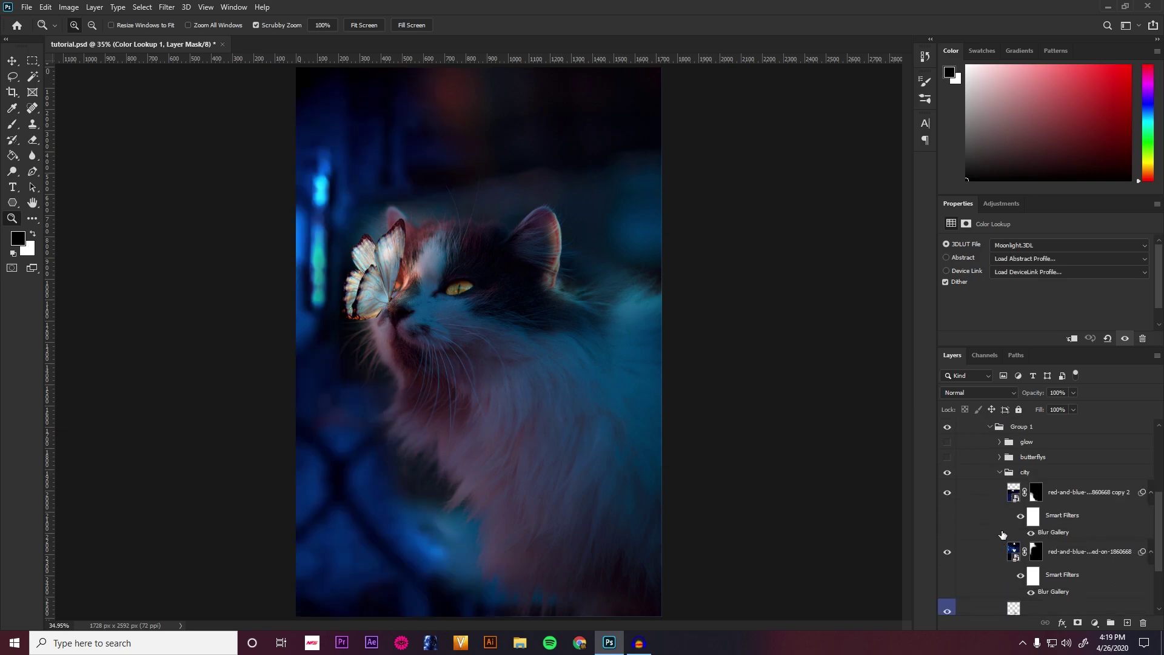
click(1021, 517)
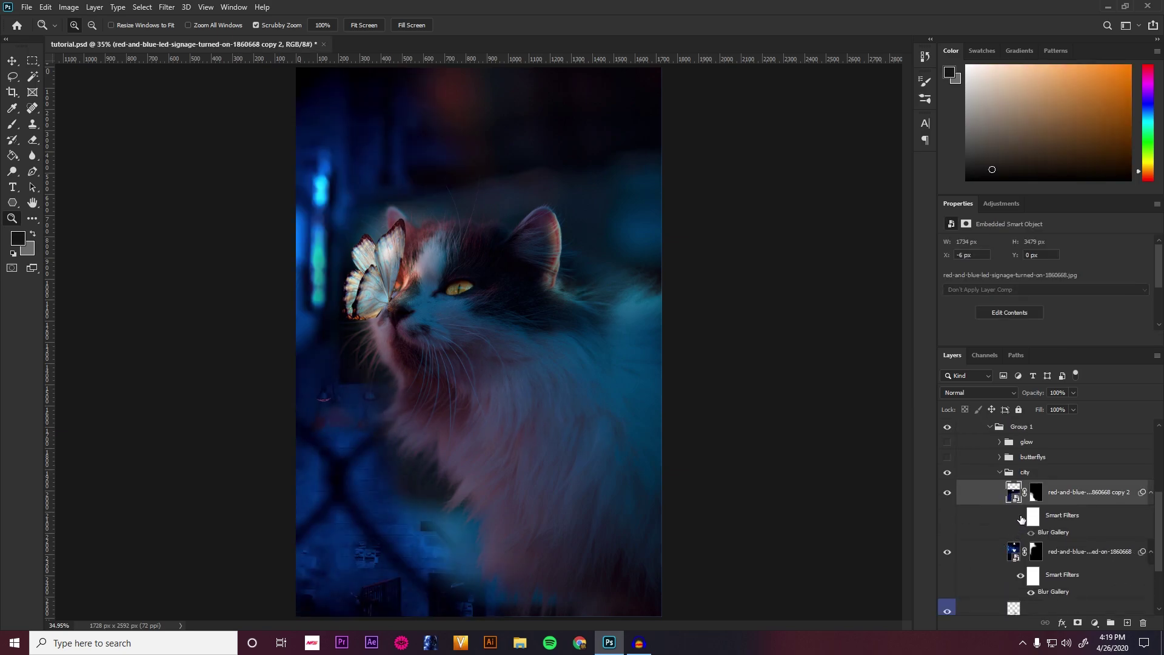
click(1021, 518)
double_click(1054, 531)
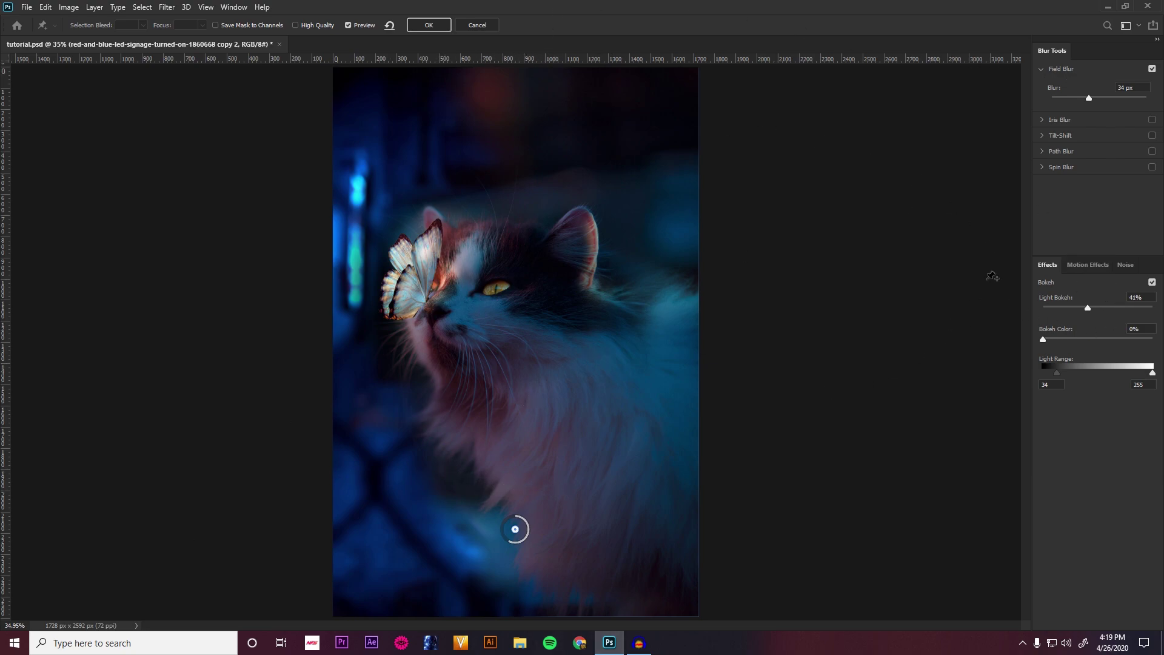
click(492, 25)
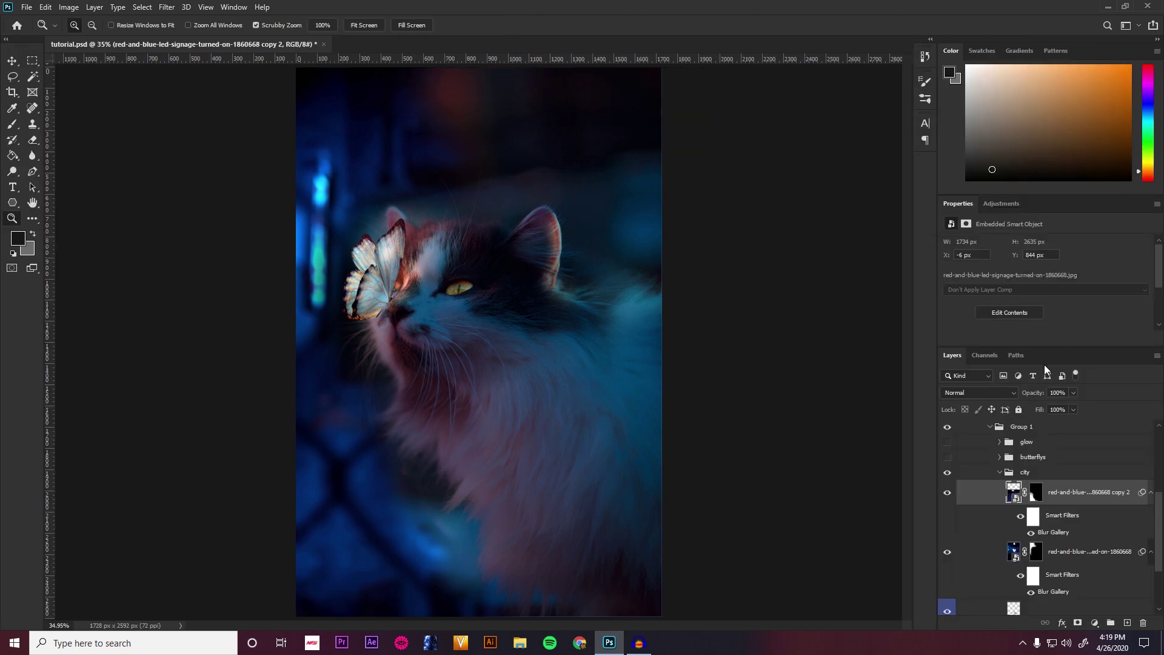
Step: Preview the butterflies and eye glow, toggling the inner cc grading off and back on
click(1000, 472)
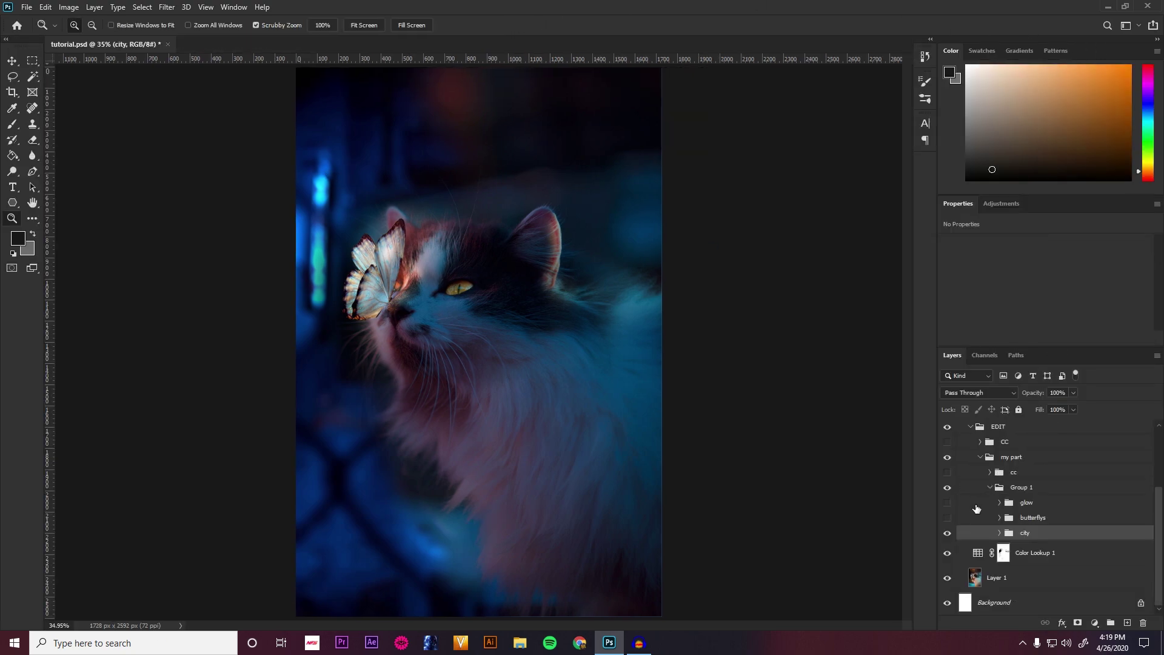
click(999, 518)
scroll(997, 521, down, 1)
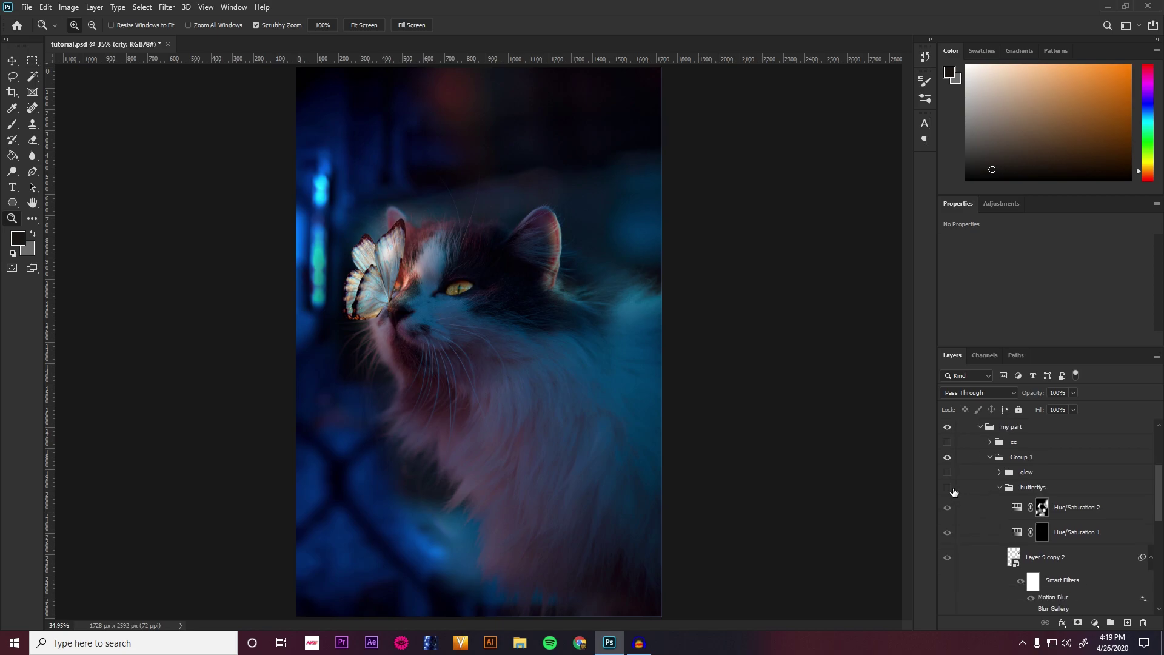
click(947, 488)
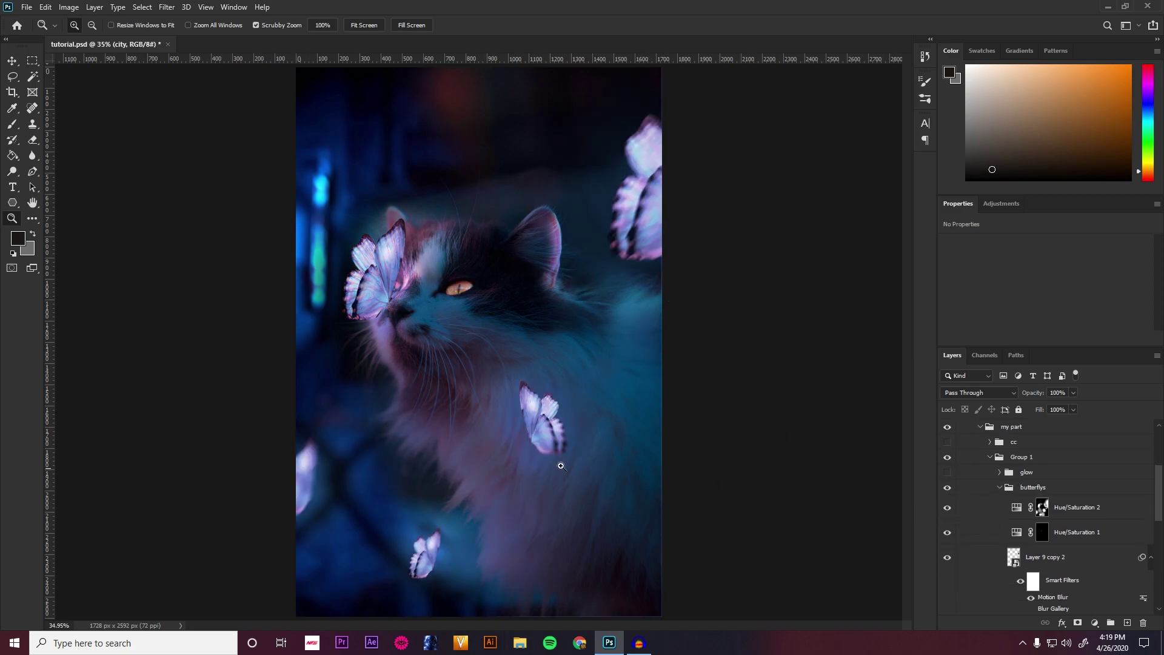
scroll(1009, 490, down, 1)
scroll(991, 525, up, 1)
click(1000, 488)
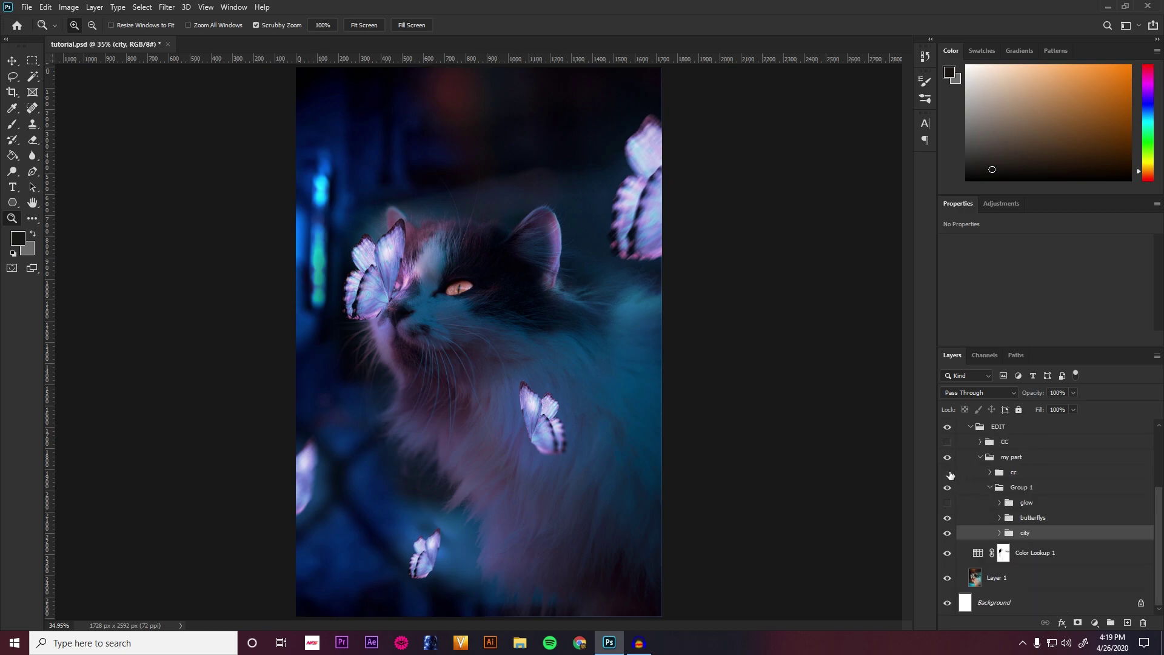
click(947, 472)
click(947, 503)
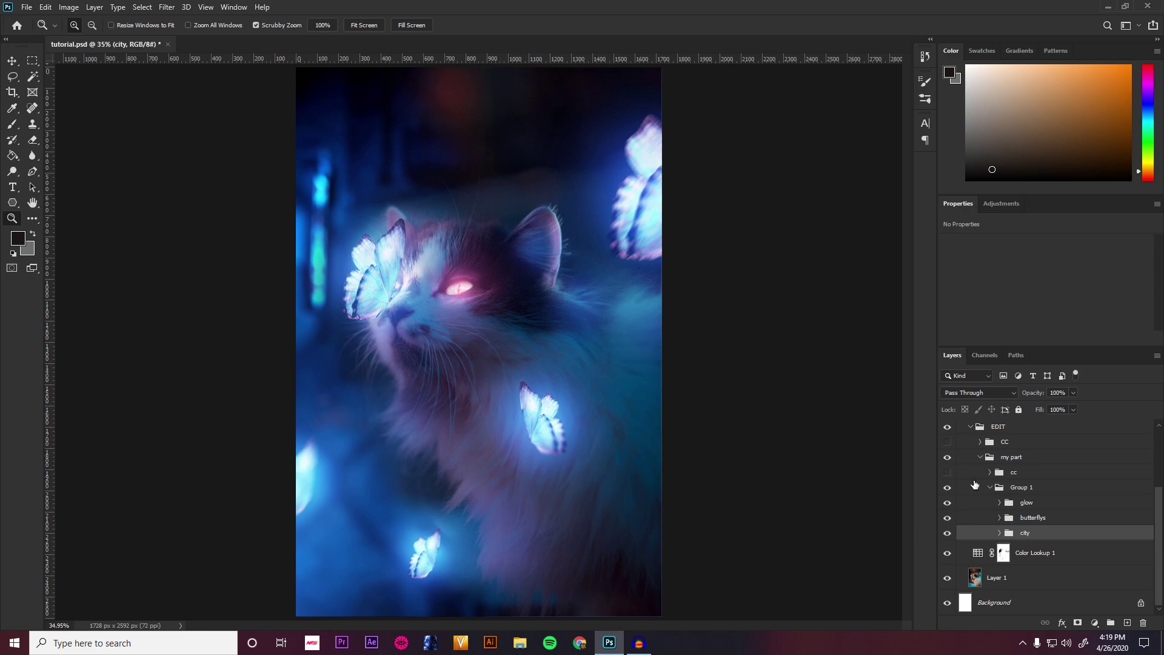
click(949, 474)
mouse_move(476, 302)
mouse_down()
mouse_move(532, 320)
mouse_move(465, 313)
mouse_up()
Step: Preview the CC group and final image, then hide the edit groups and Color Lookup 1
click(948, 442)
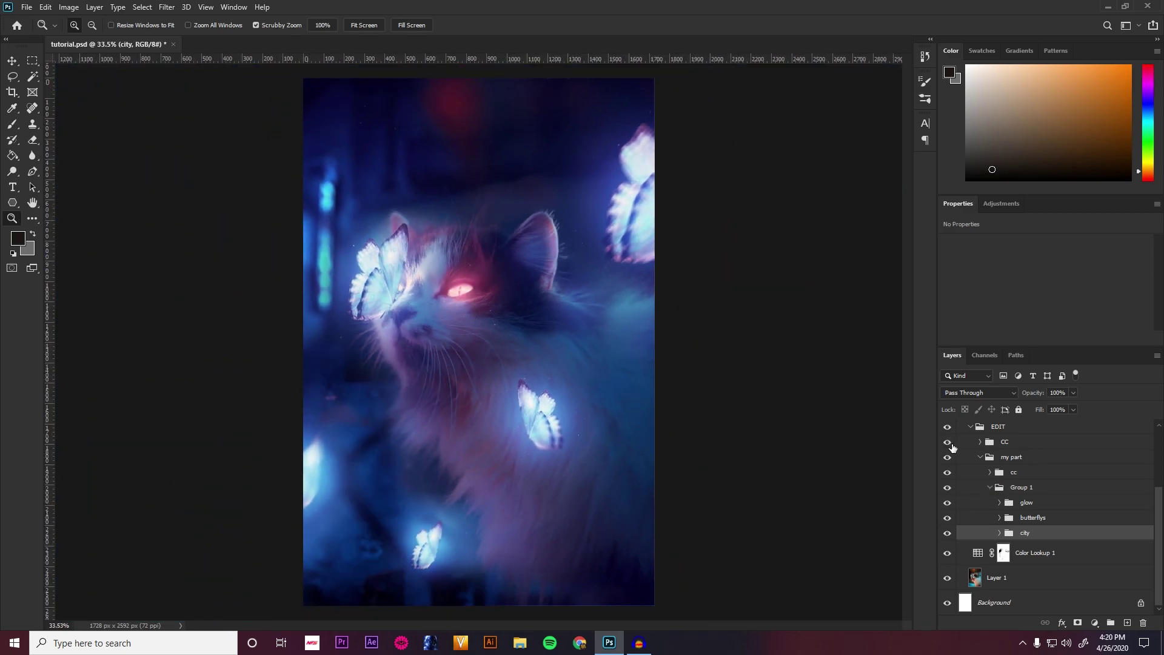
click(1003, 443)
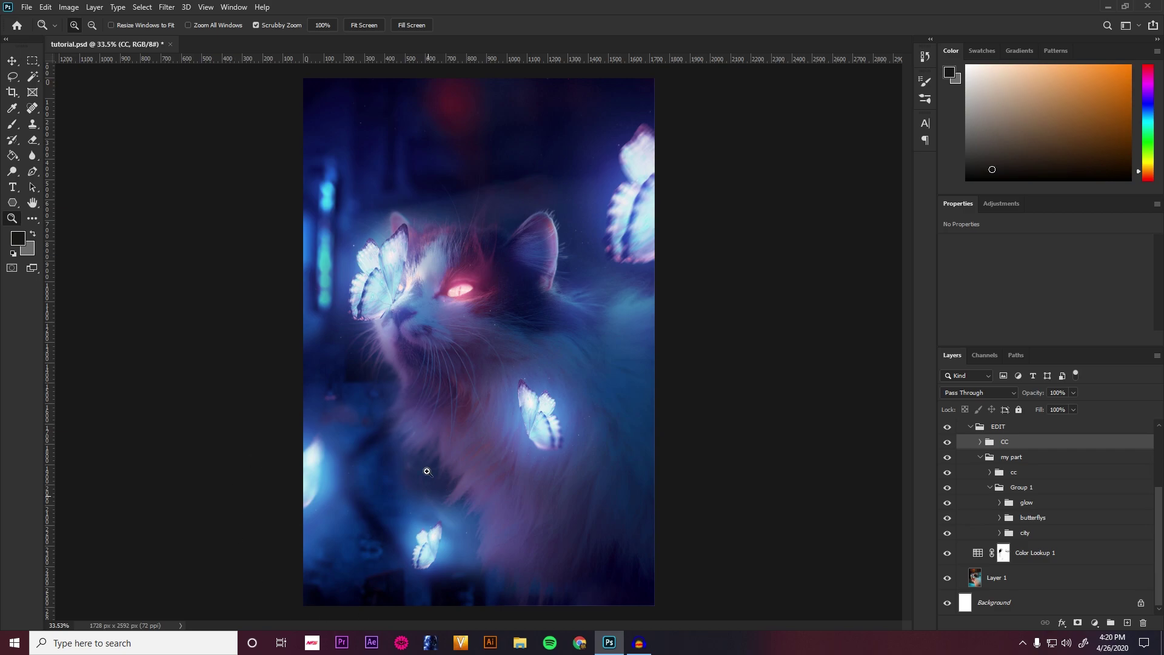
scroll(1064, 535, up, 2)
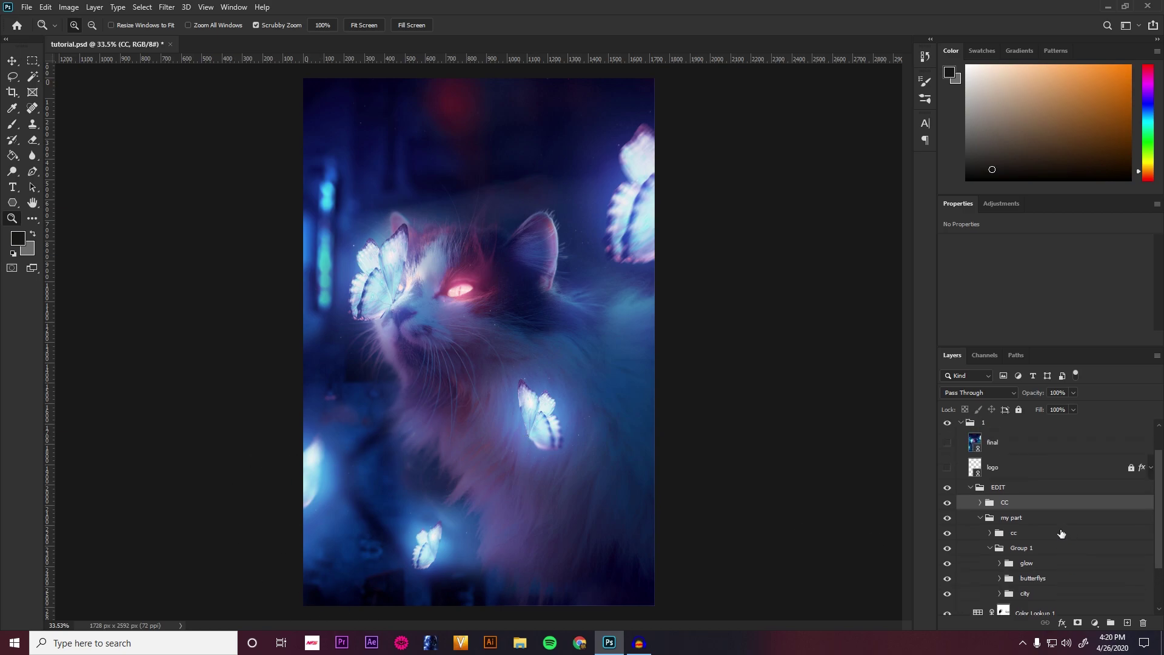
click(947, 443)
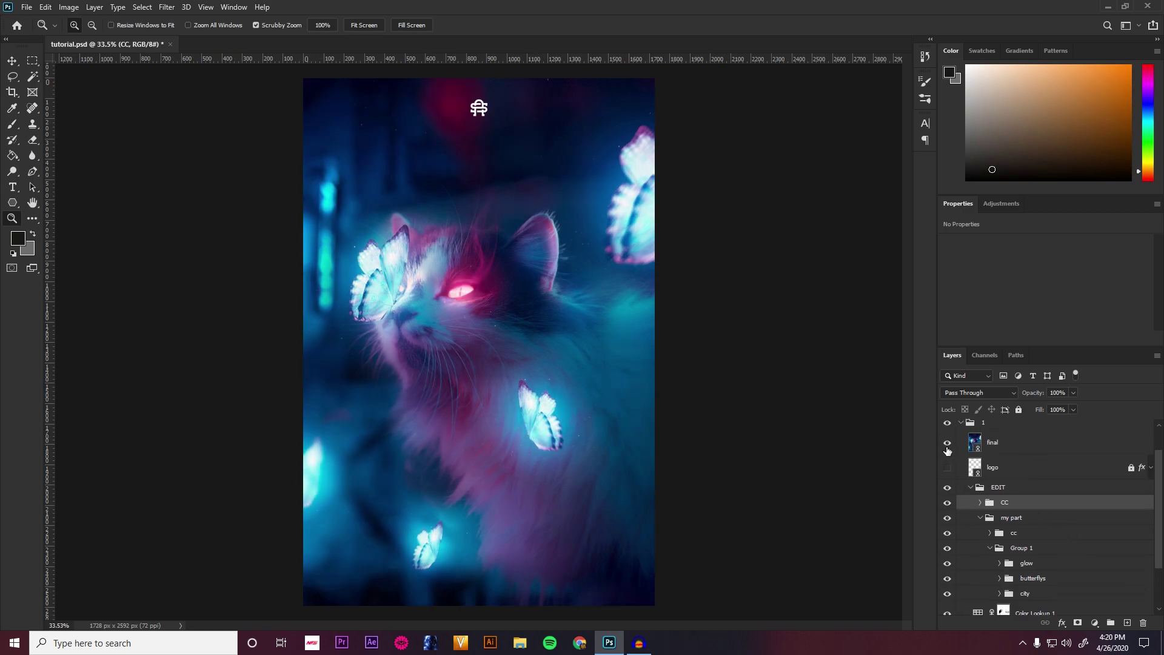
click(947, 443)
scroll(955, 515, down, 2)
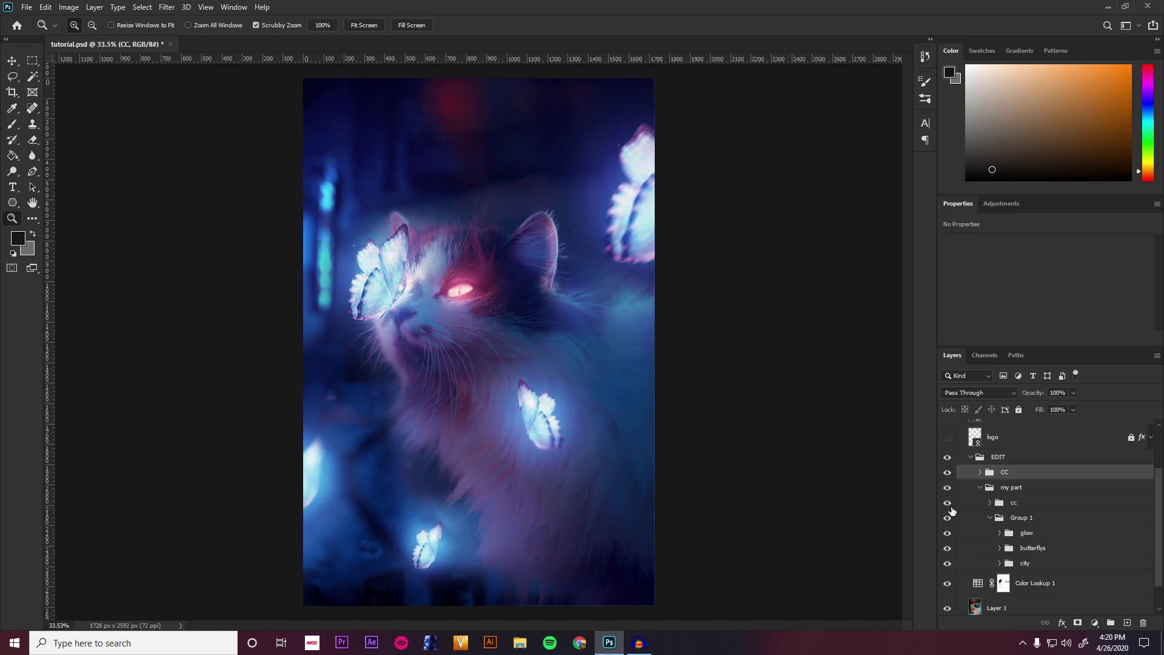
drag(947, 442, 958, 565)
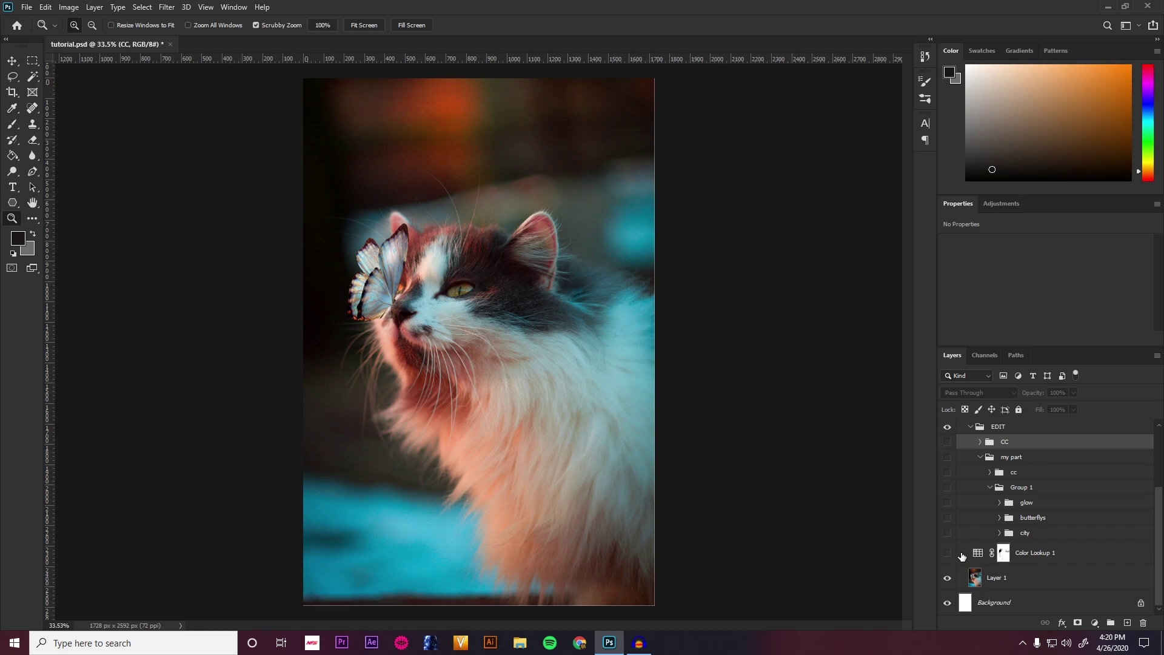
click(964, 553)
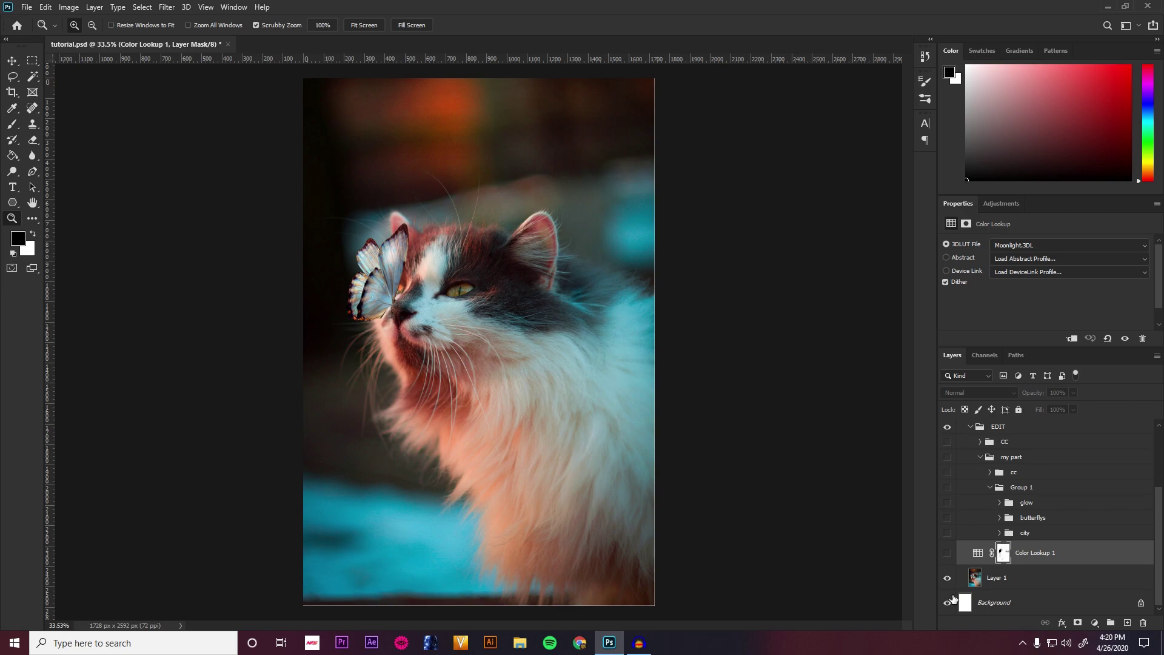
Step: Turn the Moonlight Color Lookup 1 grading back on, comparing it off and on up close
click(948, 554)
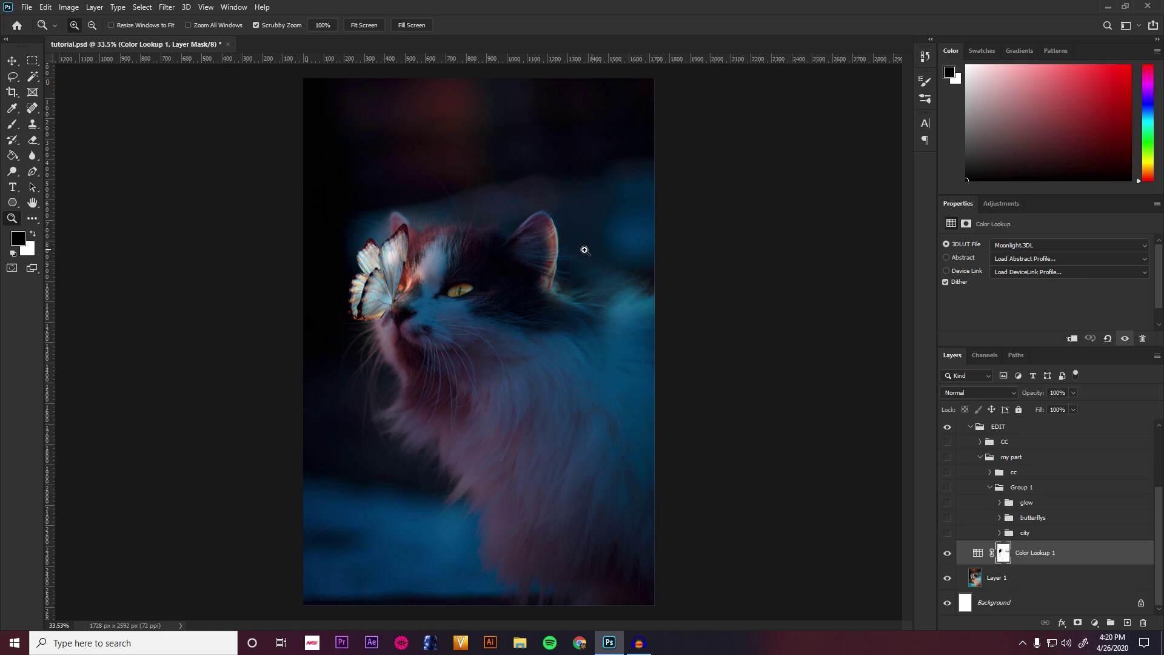
drag(562, 245, 587, 254)
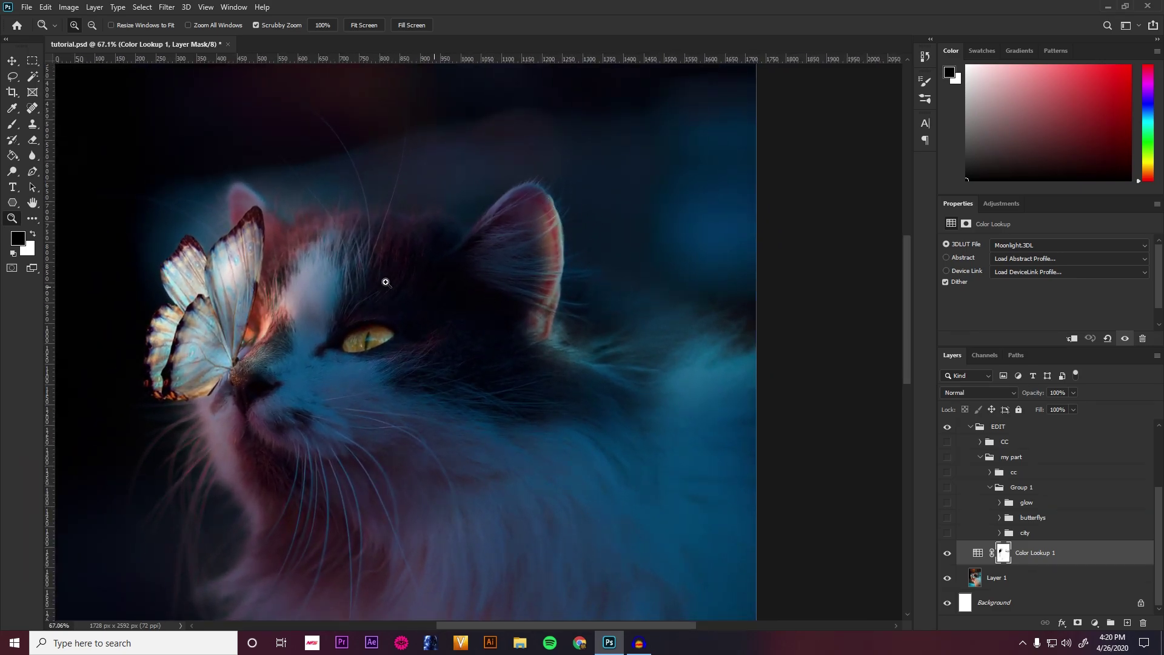
drag(398, 298, 504, 225)
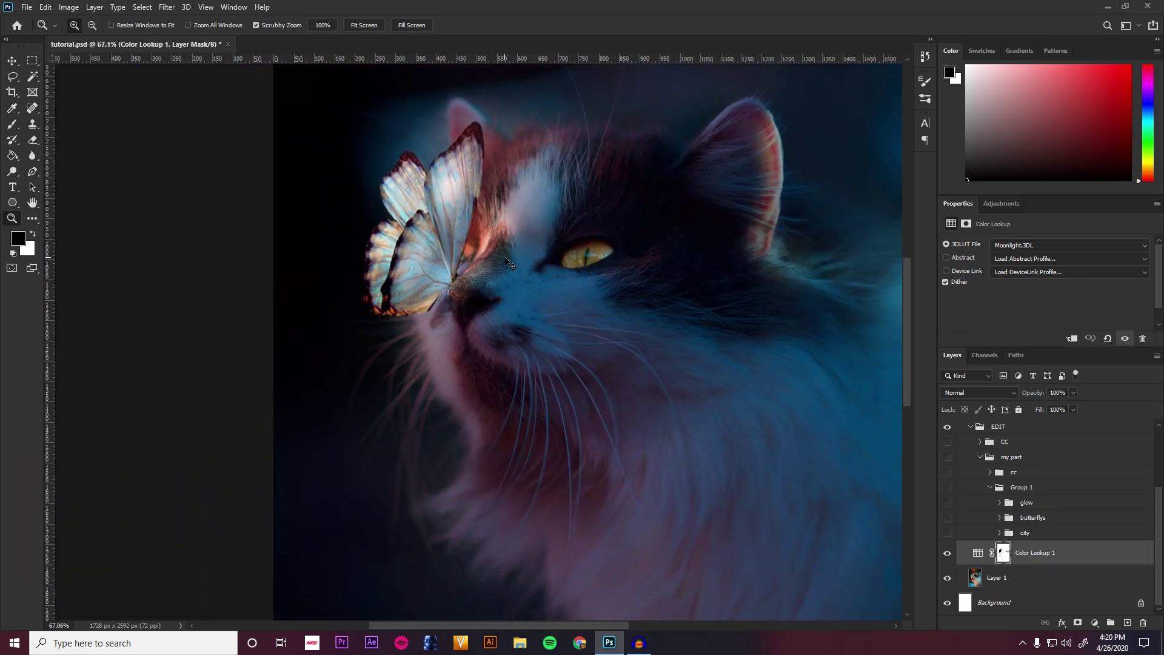
scroll(505, 262, down, 3)
drag(500, 240, 677, 256)
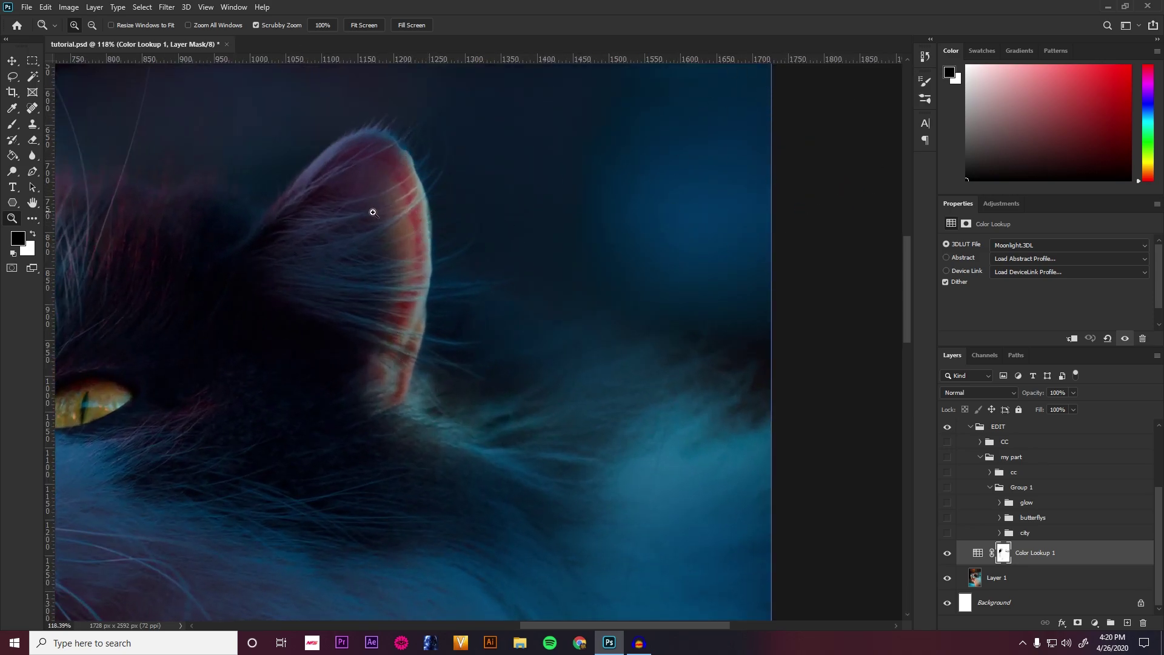
key(ctrl+0)
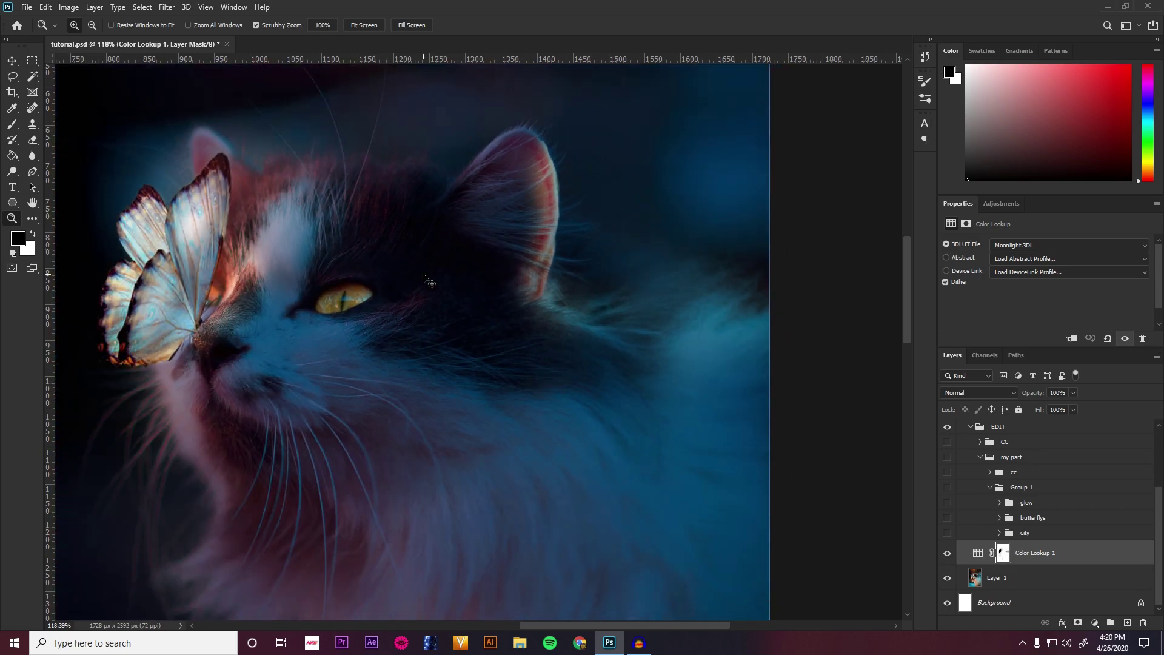
click(947, 554)
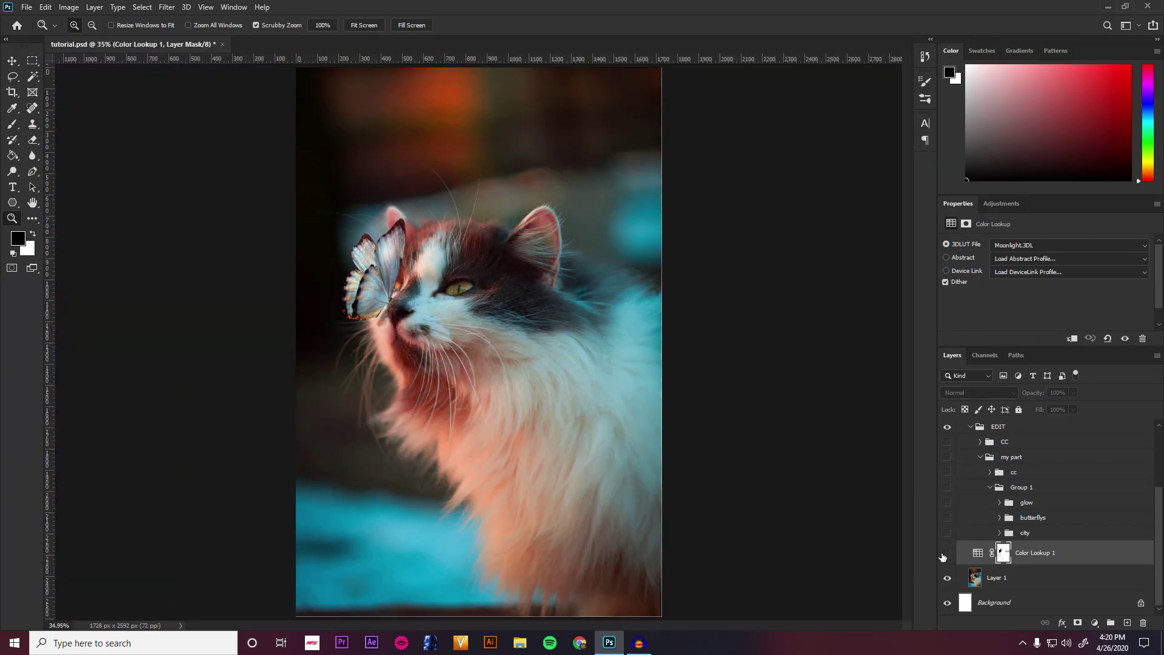
click(948, 557)
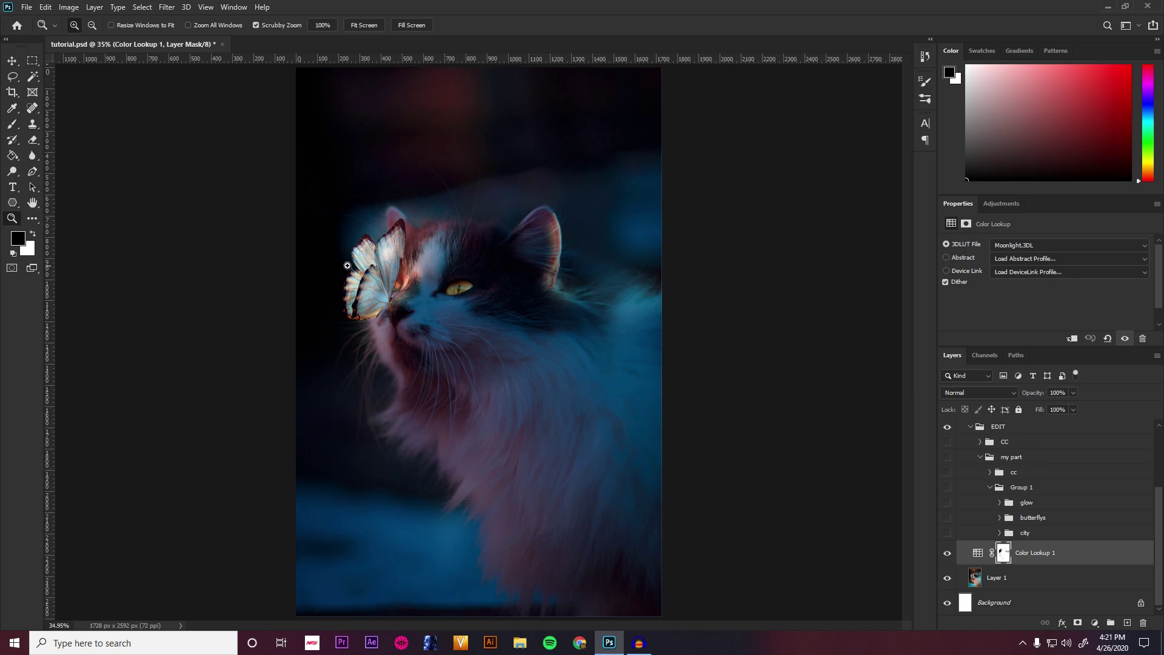
drag(349, 266, 376, 269)
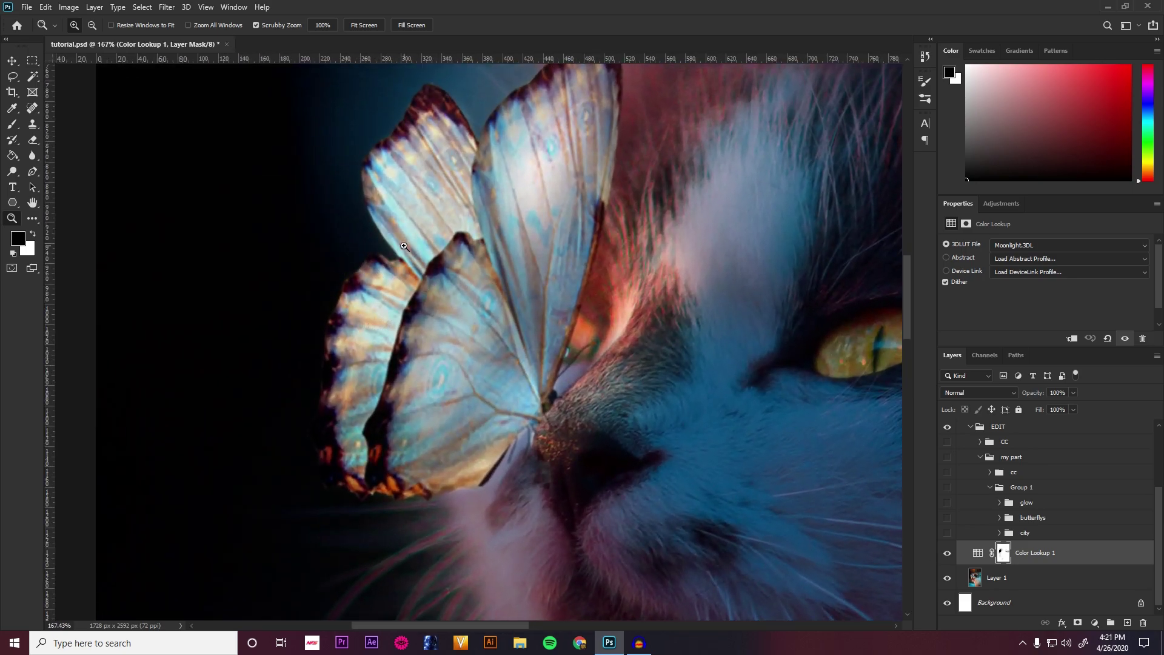
drag(574, 275, 527, 278)
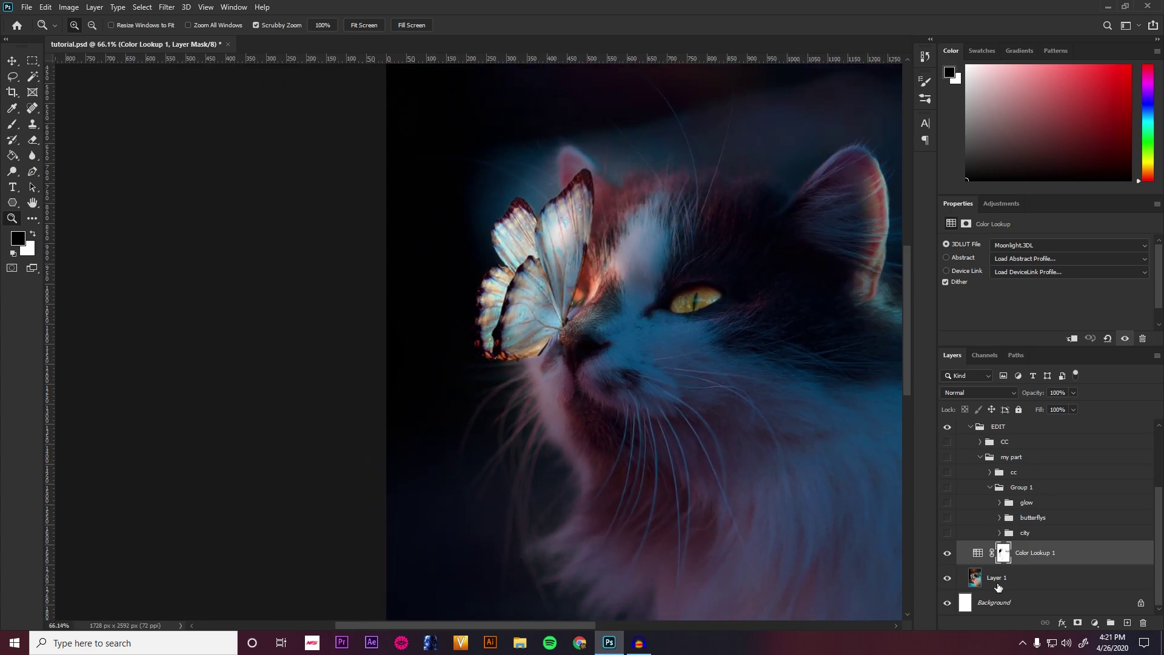
Step: Expand the city group and show the blurred city lights background
click(999, 533)
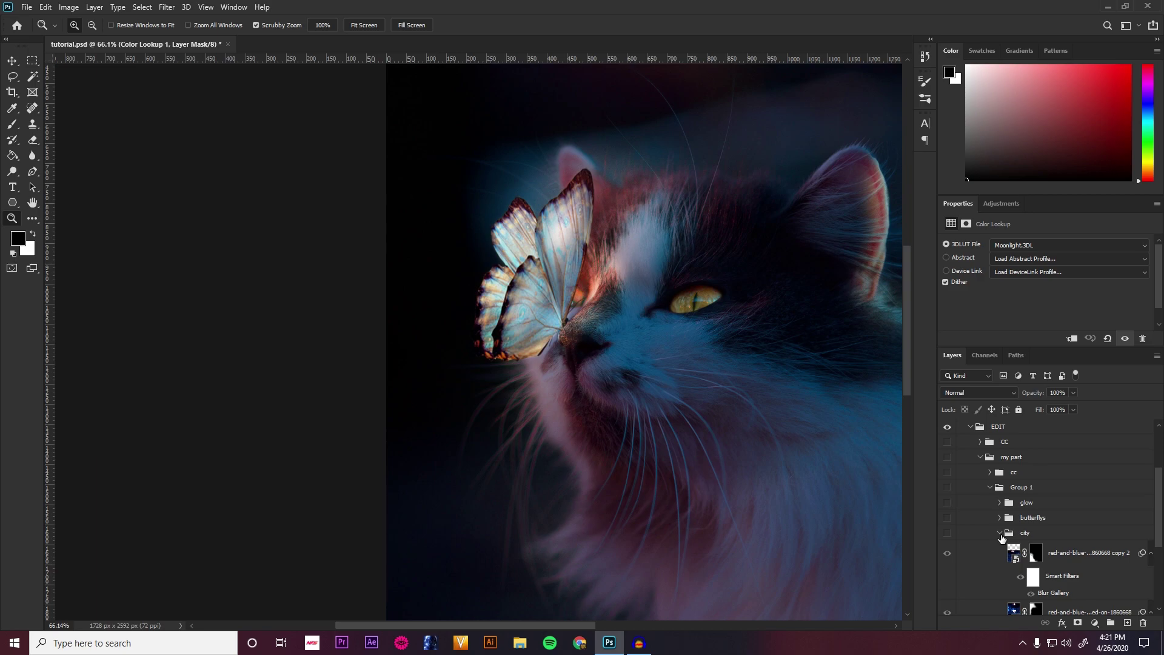
key(ctrl+0)
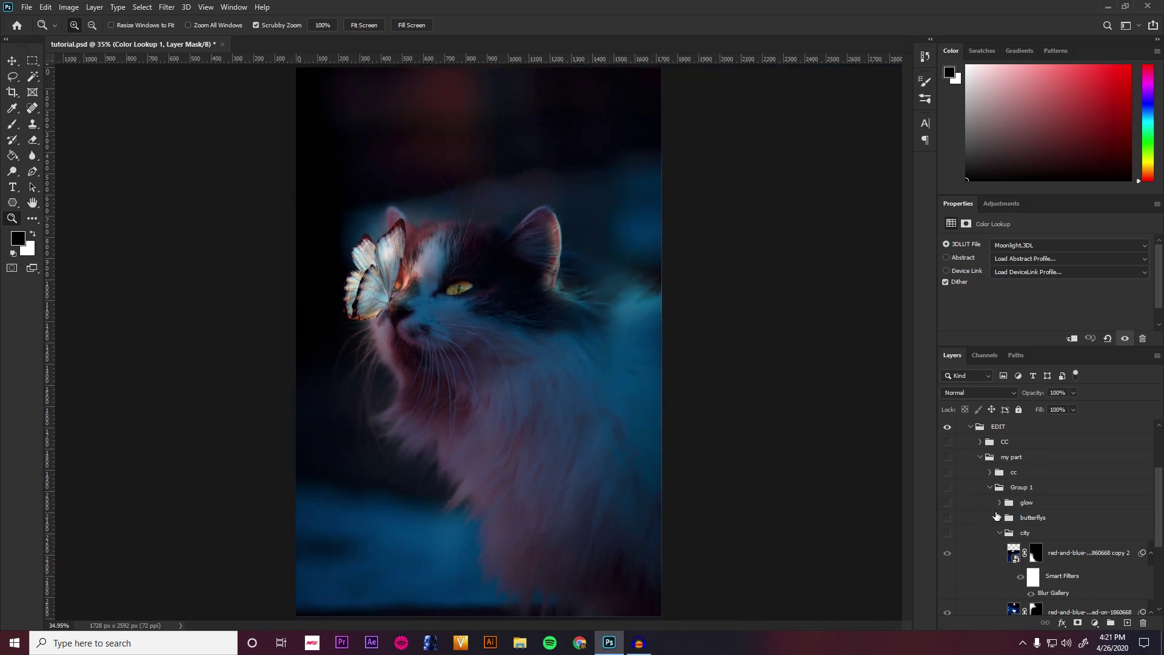
scroll(951, 496, down, 1)
click(948, 488)
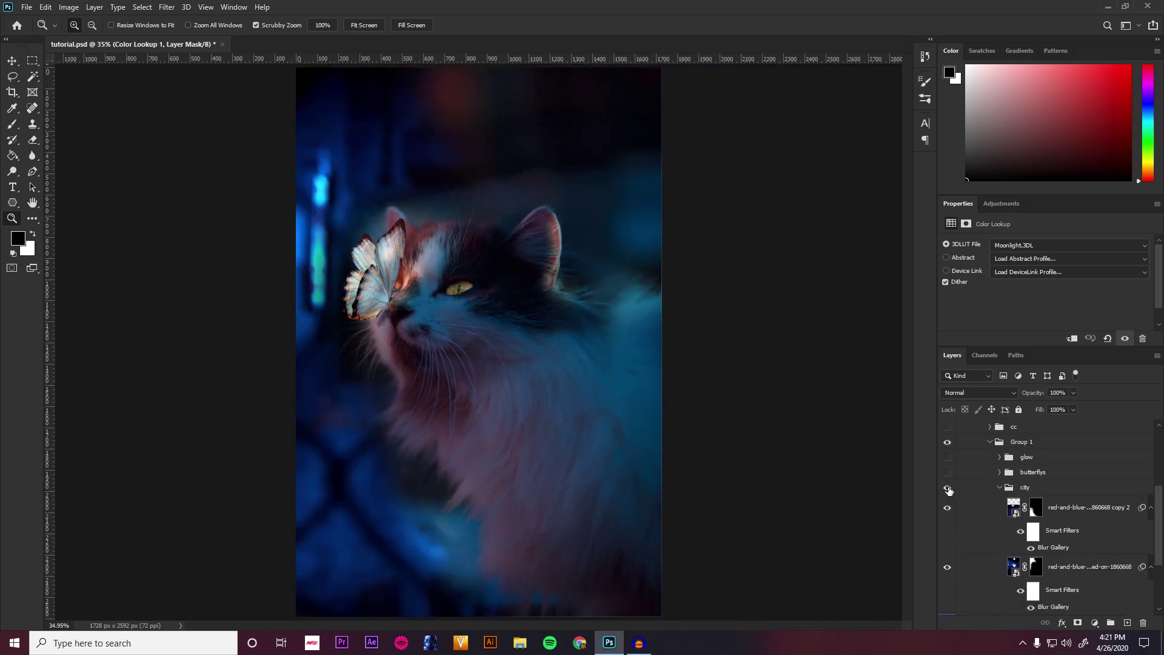
Step: Select the upper city photo layer and compare its background blur off and on
click(1062, 510)
click(1020, 530)
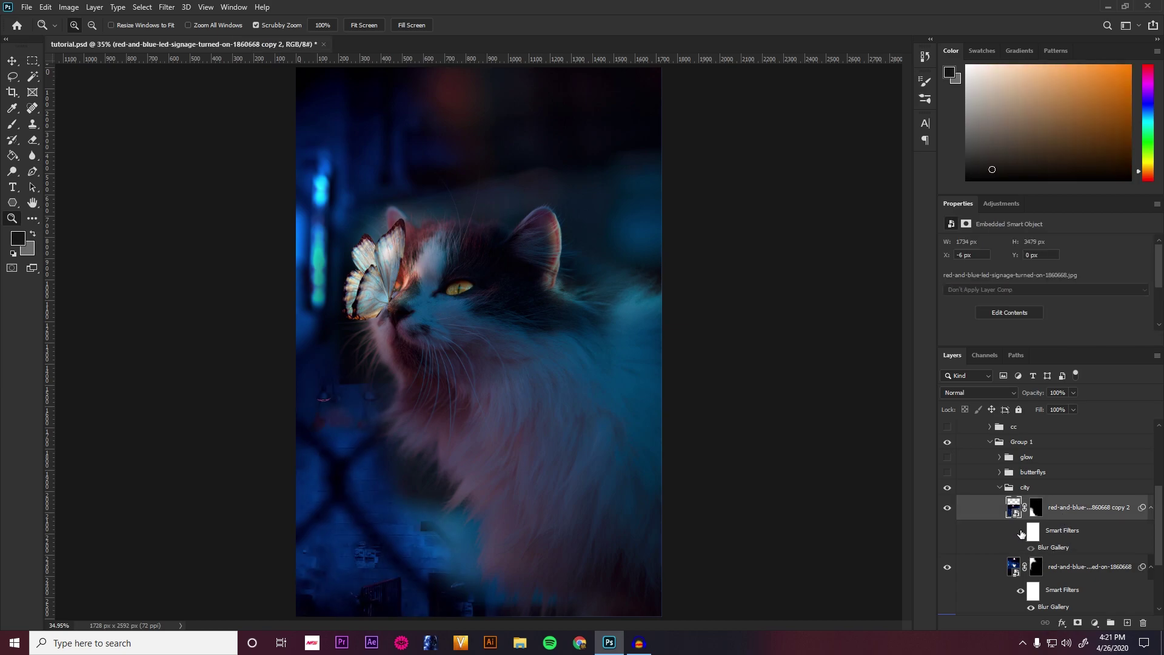
click(1021, 531)
mouse_move(652, 640)
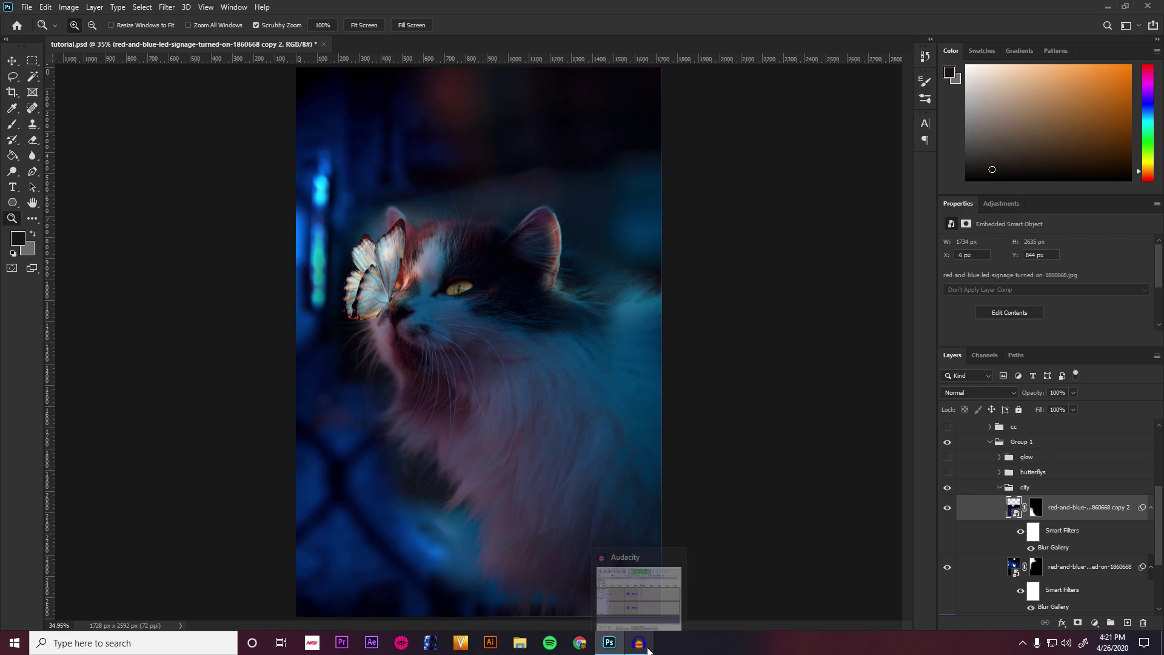
Step: Collapse the city group, show the butterflys group after comparing, and expand its contents
click(1000, 489)
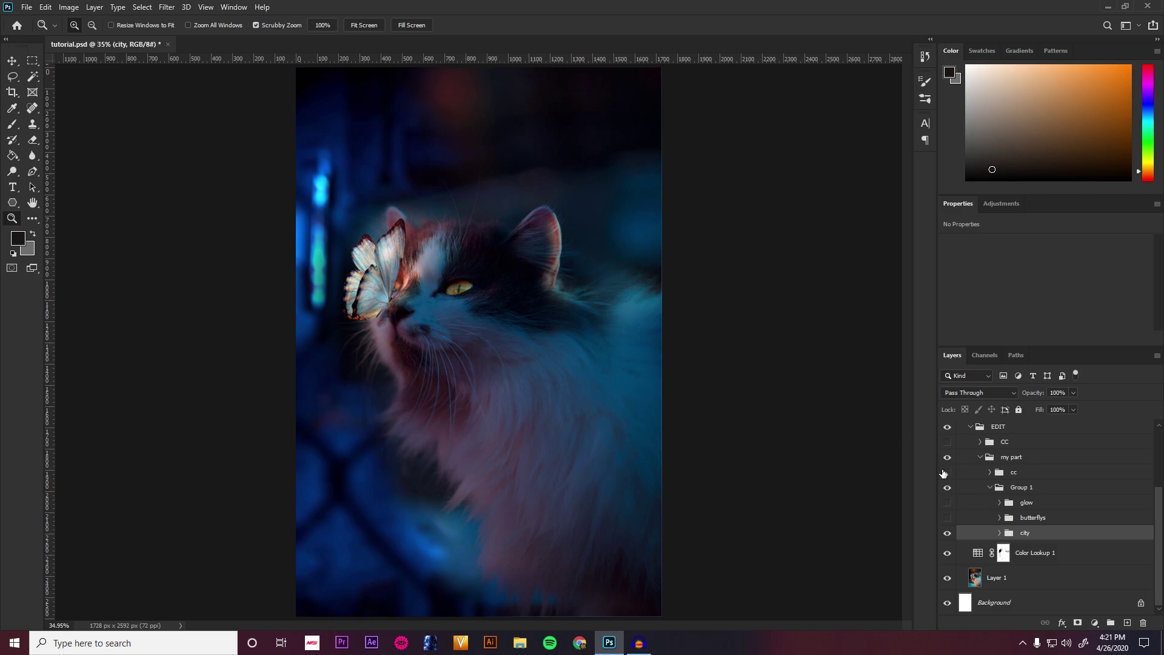
click(949, 518)
click(947, 518)
click(947, 519)
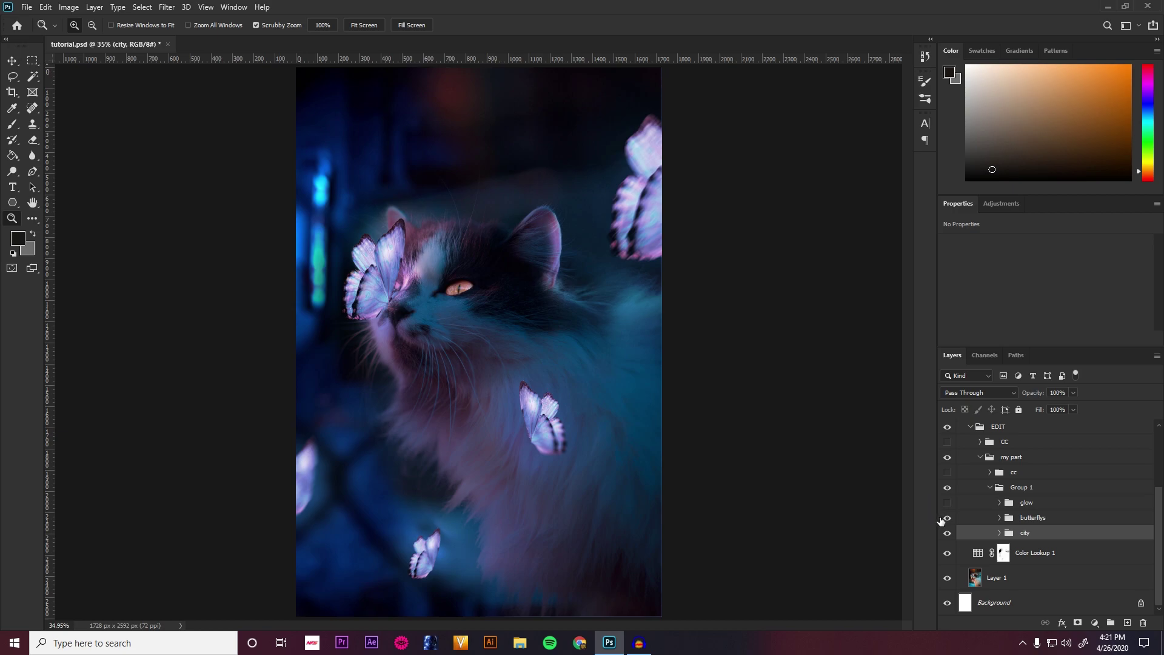
click(999, 522)
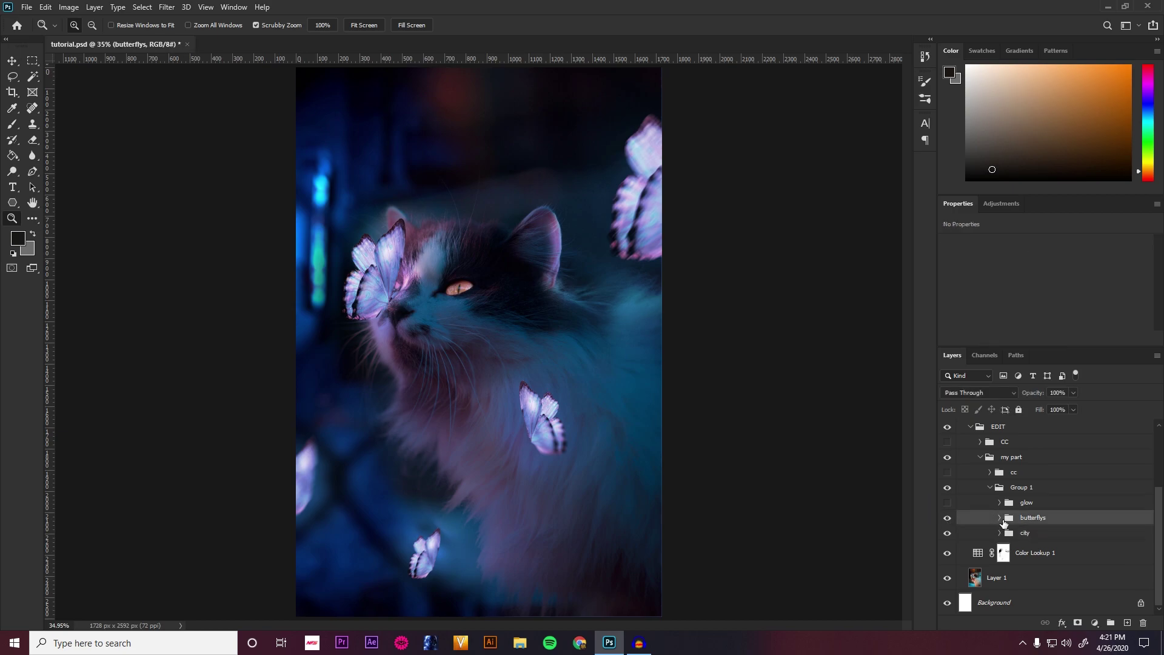
click(1000, 519)
scroll(1043, 516, down, 1)
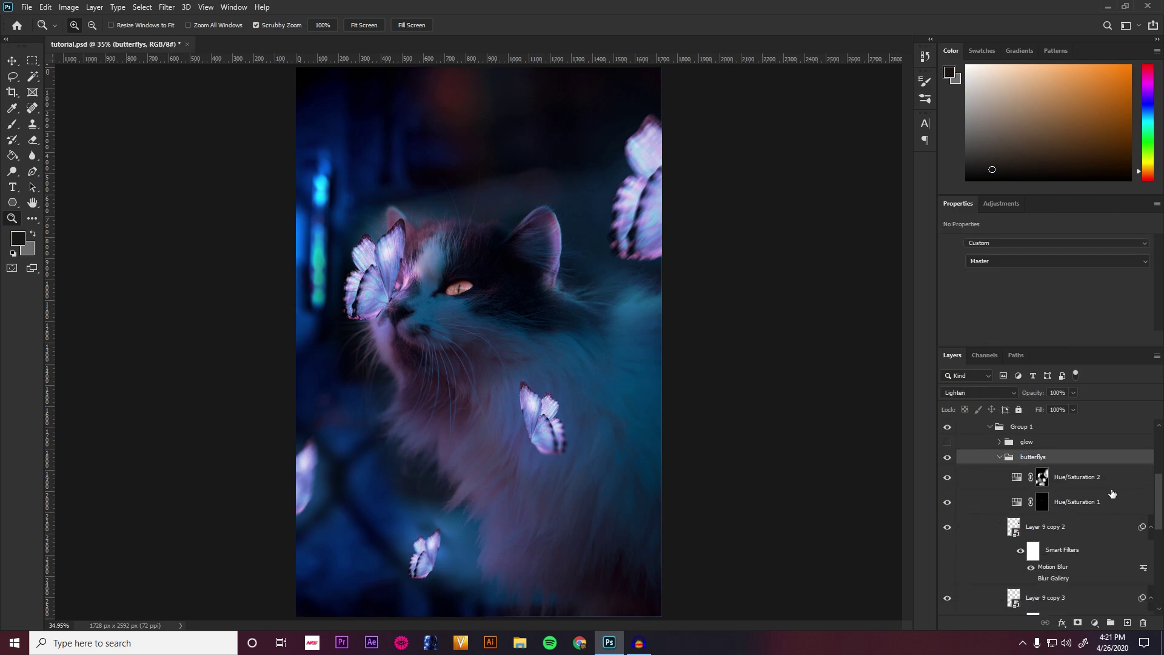
Step: Hide Hue/Saturation 2 and the butterfly layers below it, keeping the chest butterfly visible
click(1095, 480)
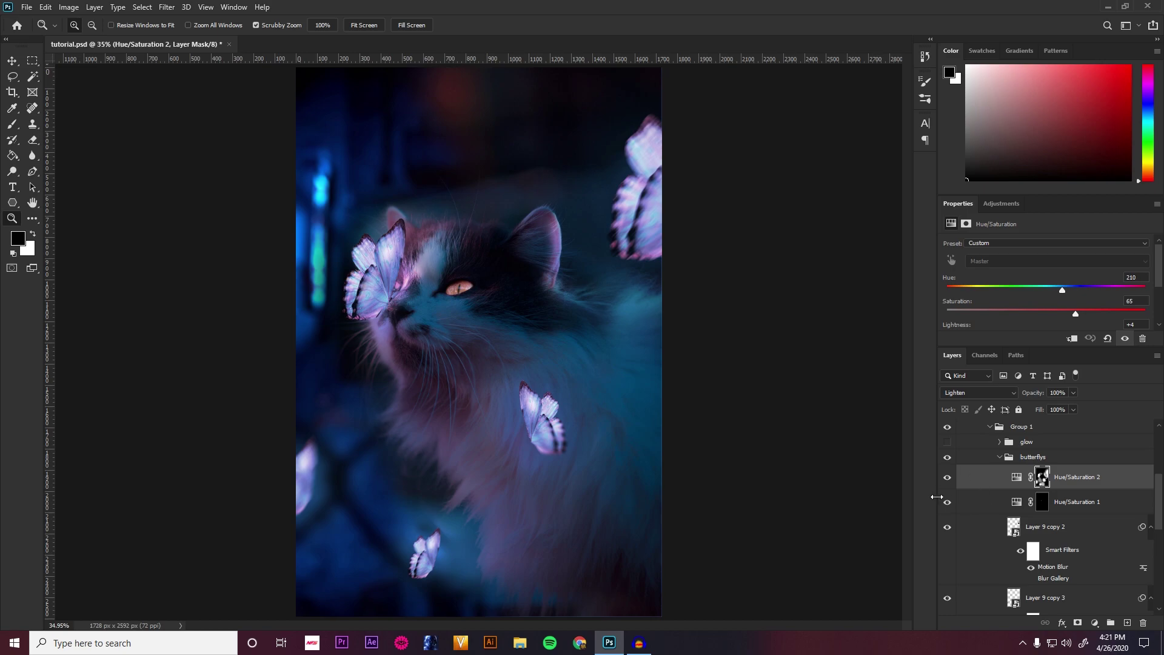
drag(947, 479, 944, 590)
scroll(944, 582, down, 3)
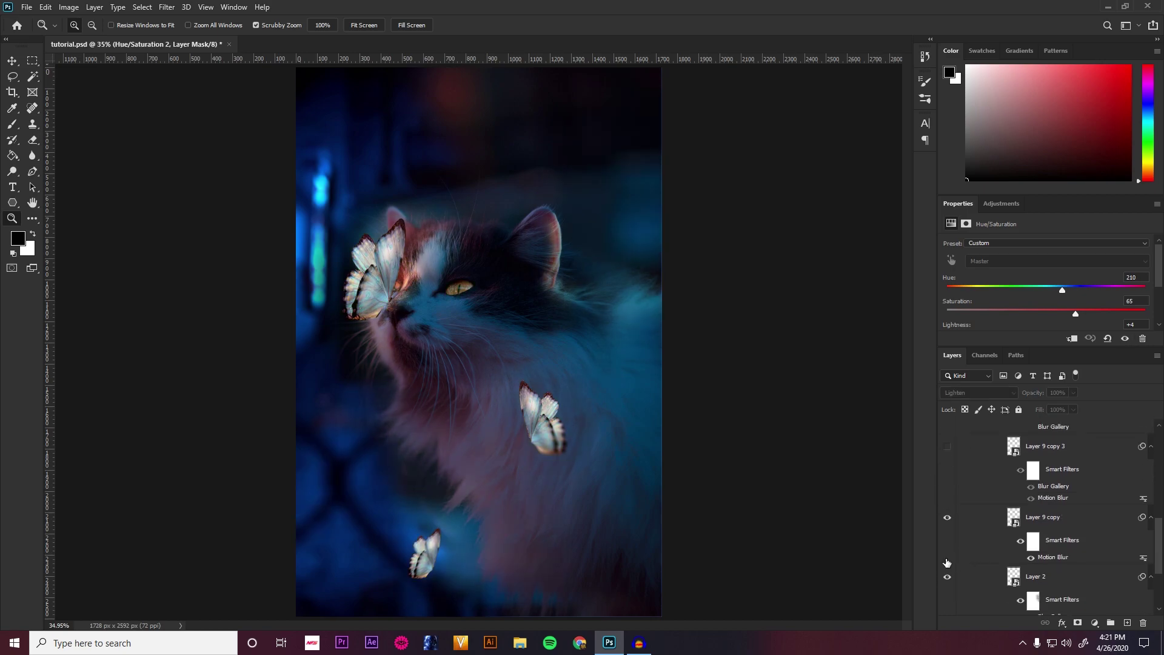
scroll(952, 561, down, 3)
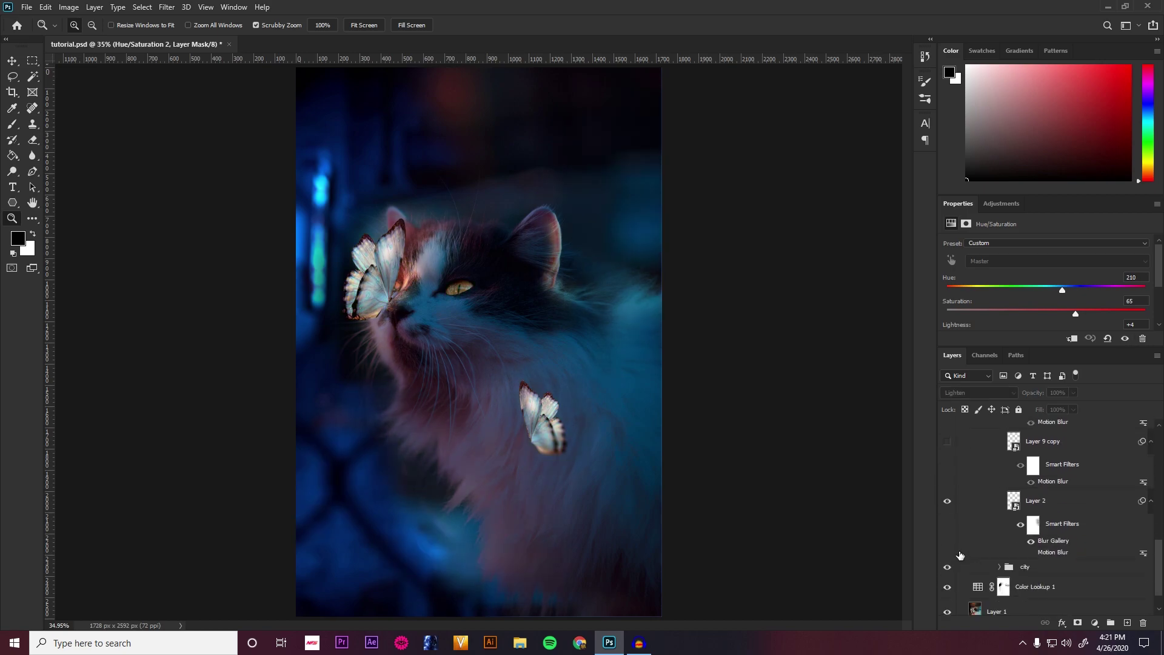
click(948, 501)
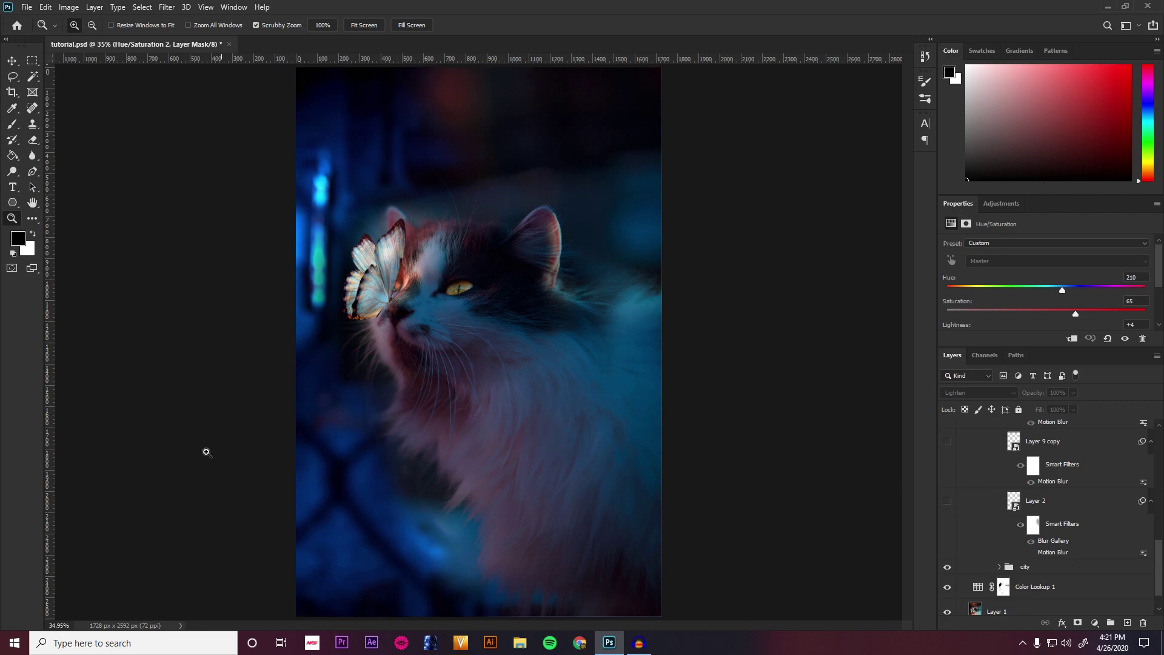
click(947, 501)
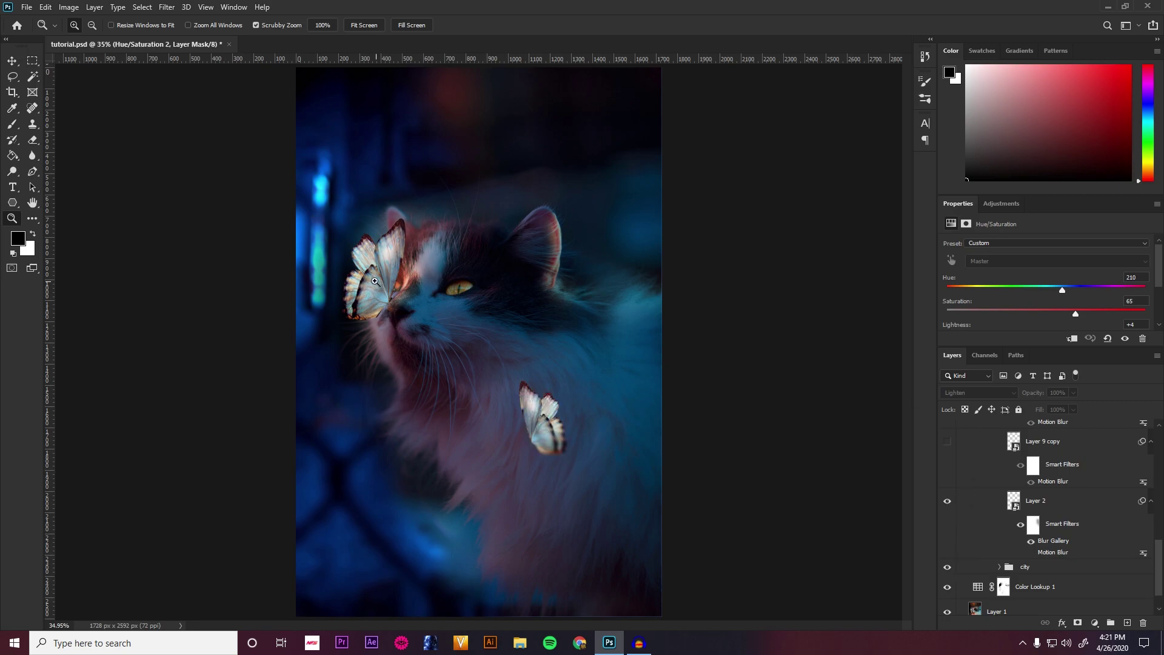
Step: Compare Layer 2's Blur Gallery filter off and on on the chest butterfly, then select Layer 9 copy
drag(501, 427, 637, 475)
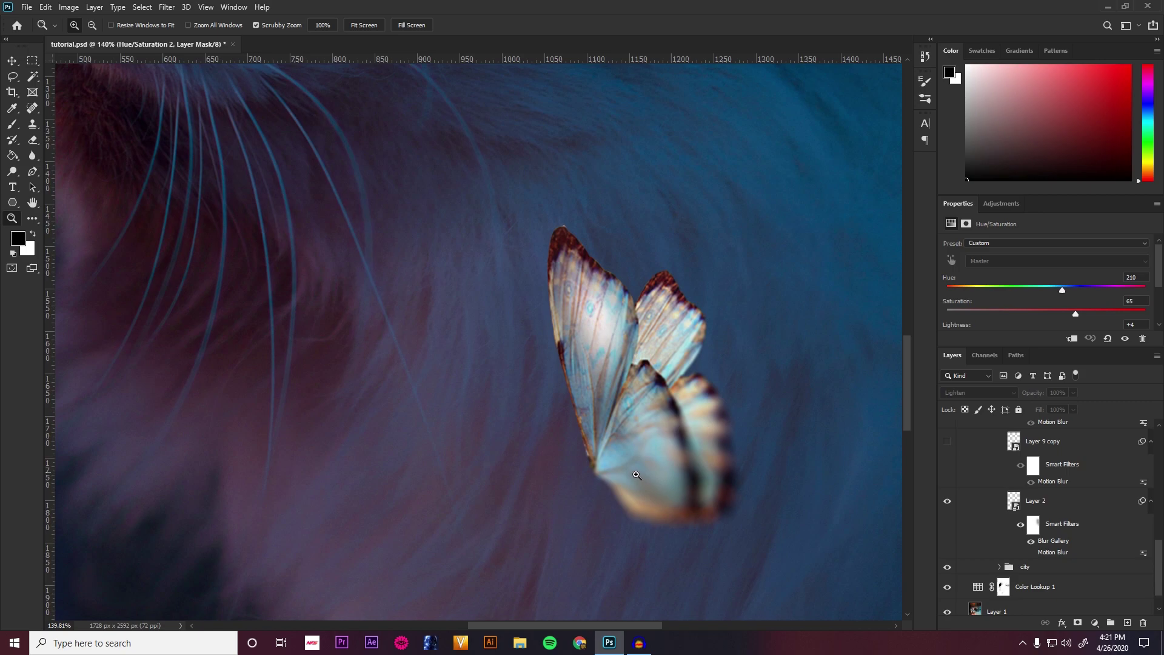
key(ctrl+0)
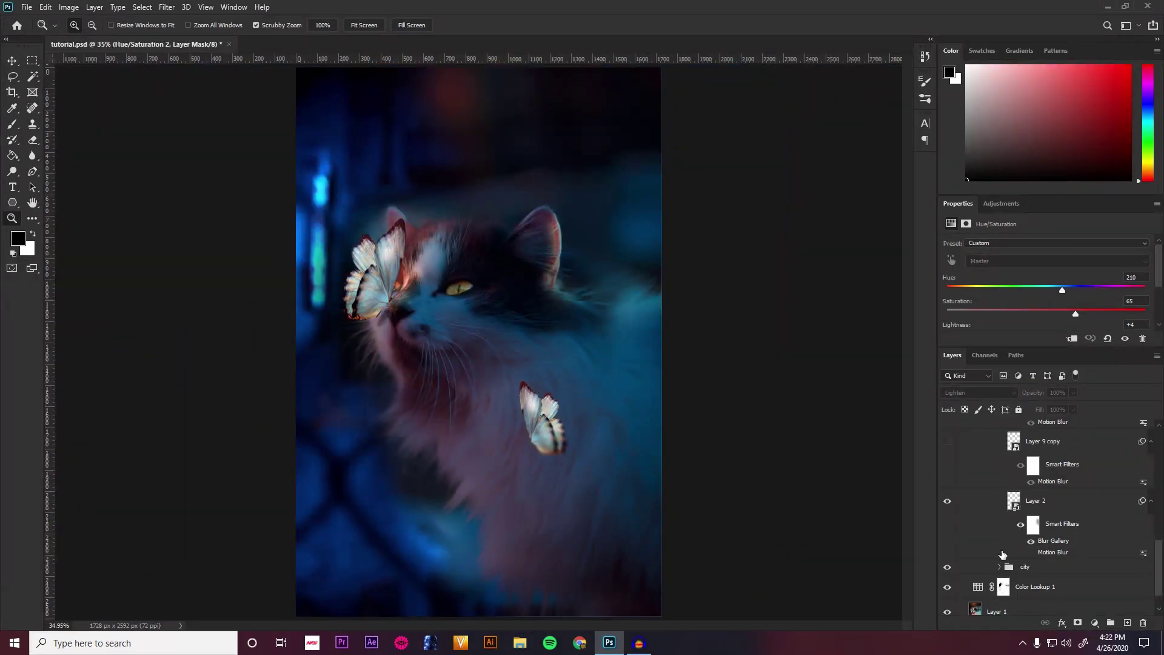
click(1030, 542)
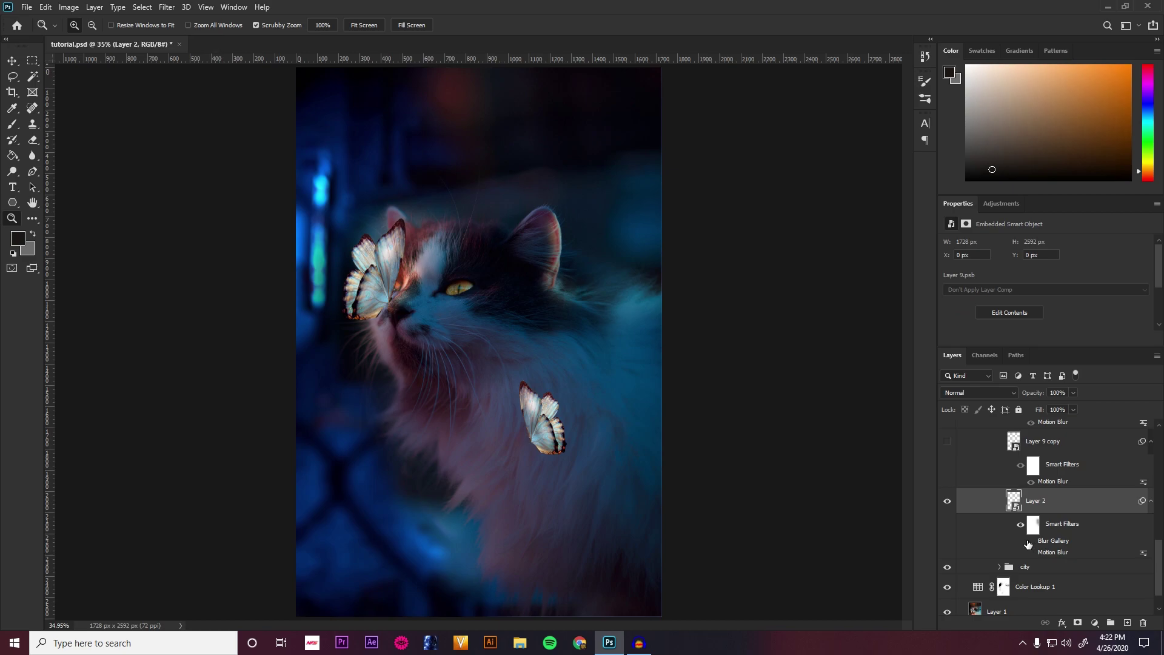
click(1029, 541)
scroll(1029, 517, up, 1)
drag(571, 434, 613, 439)
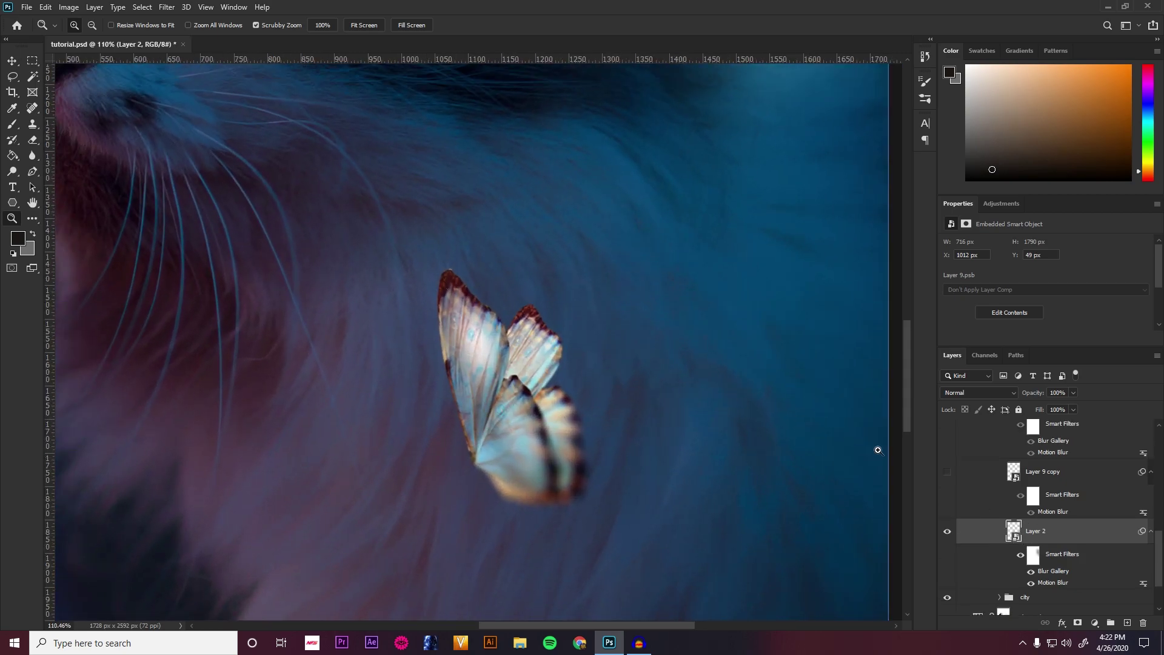
click(1052, 480)
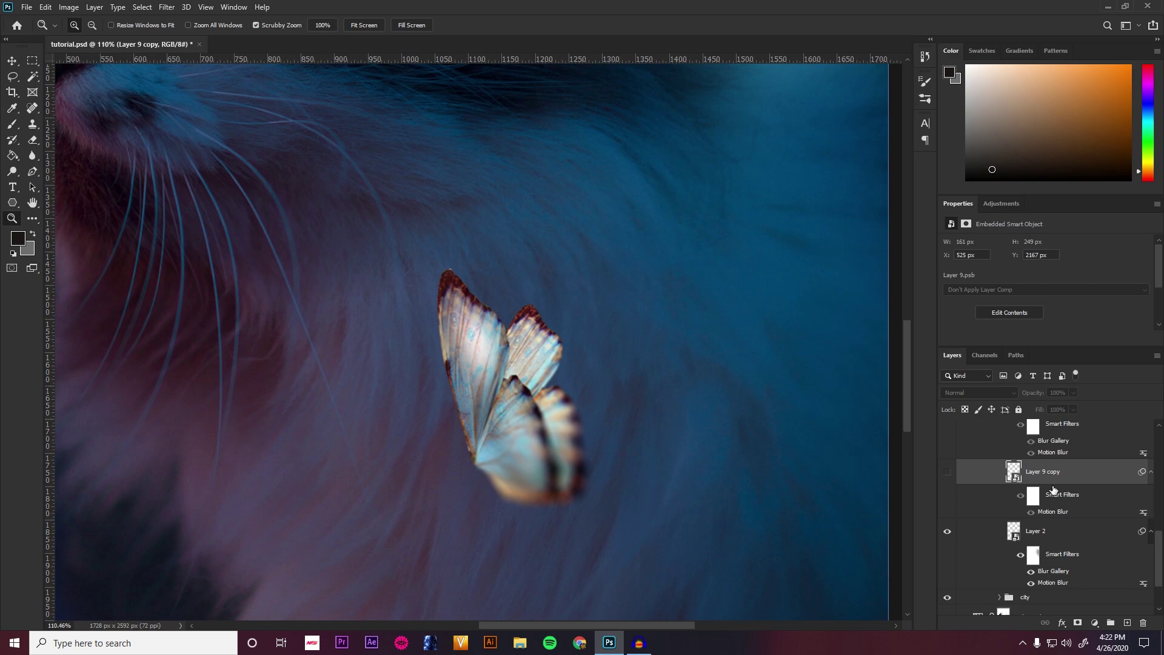
key(ctrl+0)
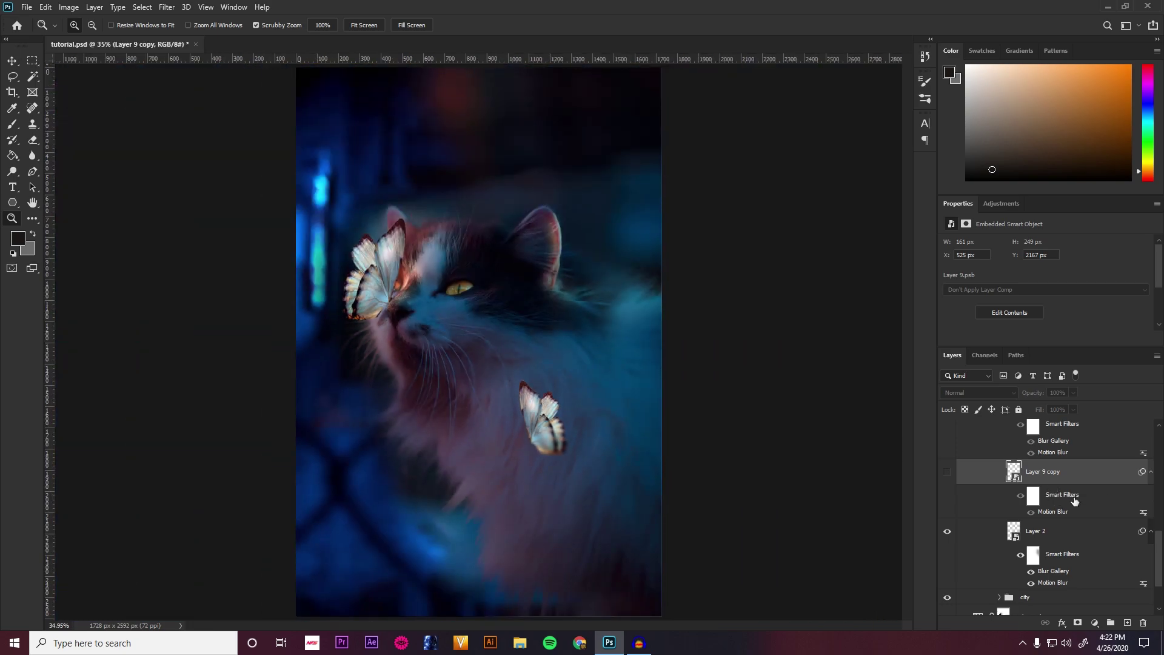
Step: Show the Layer 9 copy and Layer 9 copy 3 butterflies on the left, selecting copy 3
scroll(1055, 494, up, 1)
click(948, 517)
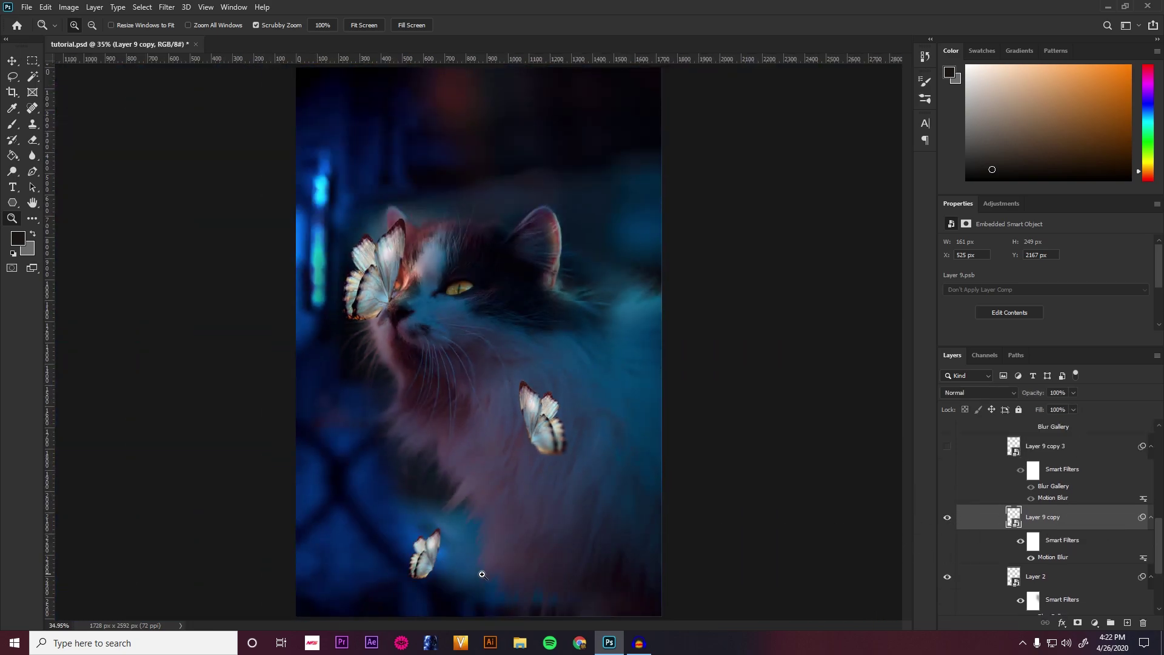
click(416, 574)
scroll(1050, 524, up, 1)
click(947, 477)
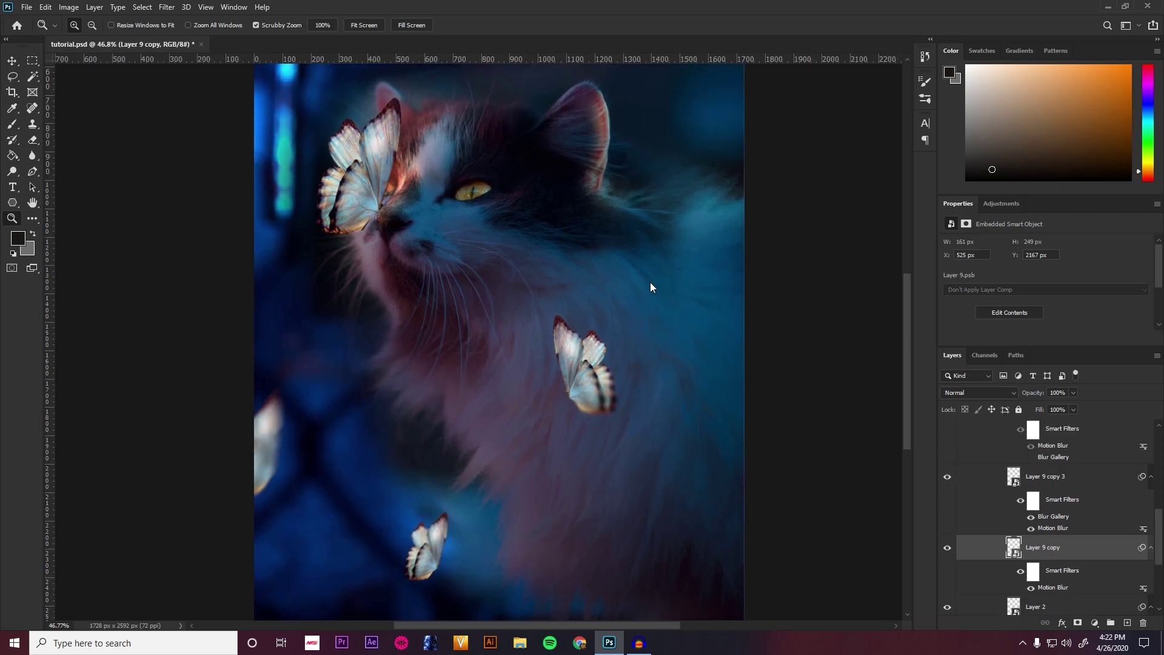
drag(258, 433, 339, 460)
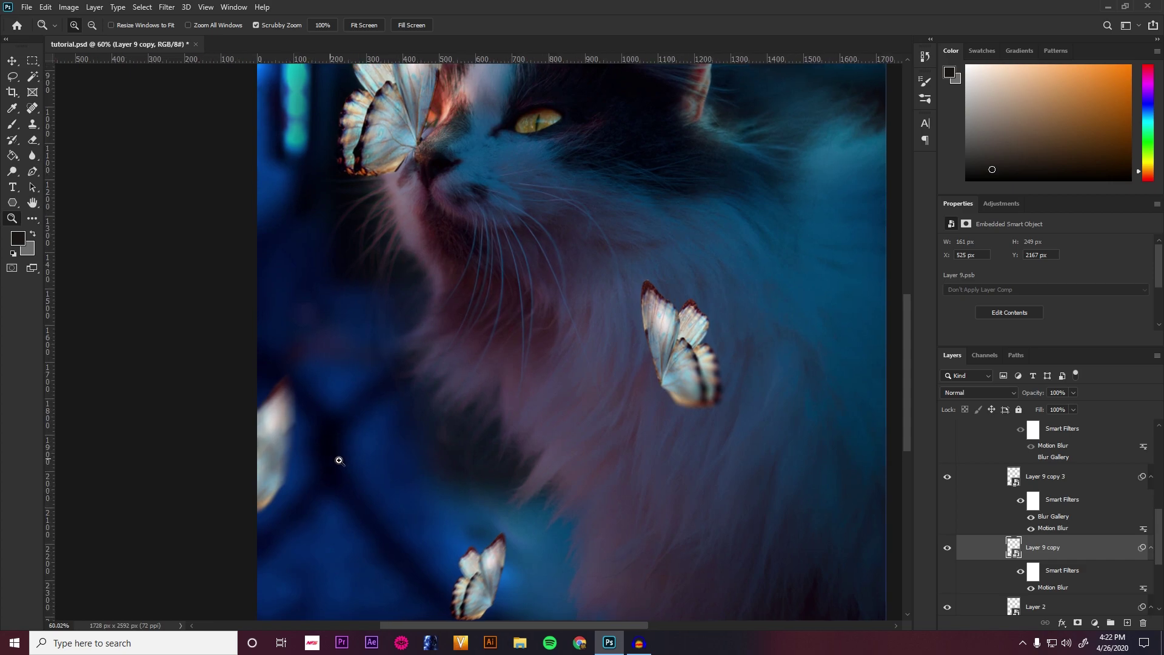
click(1063, 478)
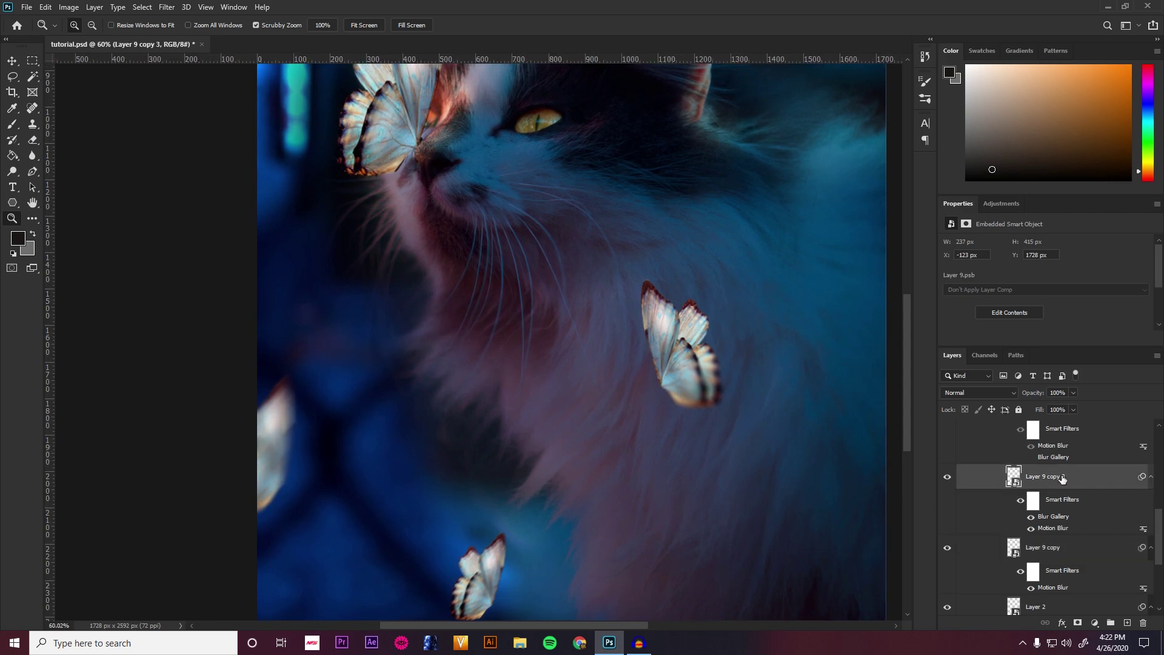
key(ctrl+0)
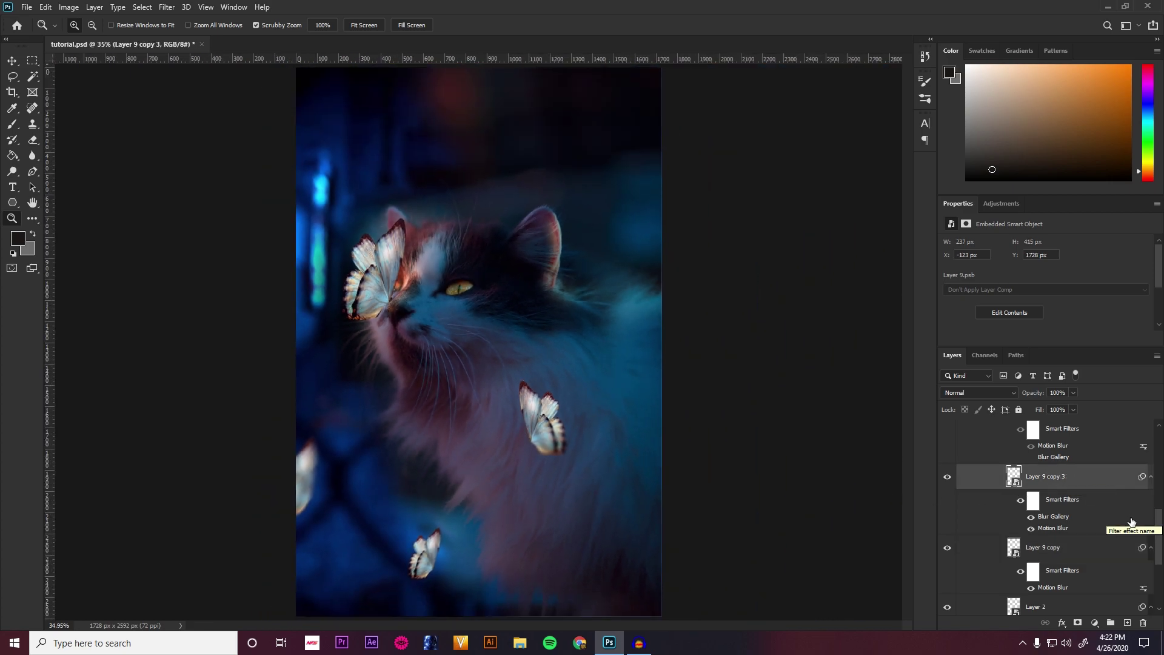
Step: Show and select the Layer 9 copy 2 butterfly at the right edge, then select Hue/Saturation 1
scroll(1140, 522, up, 2)
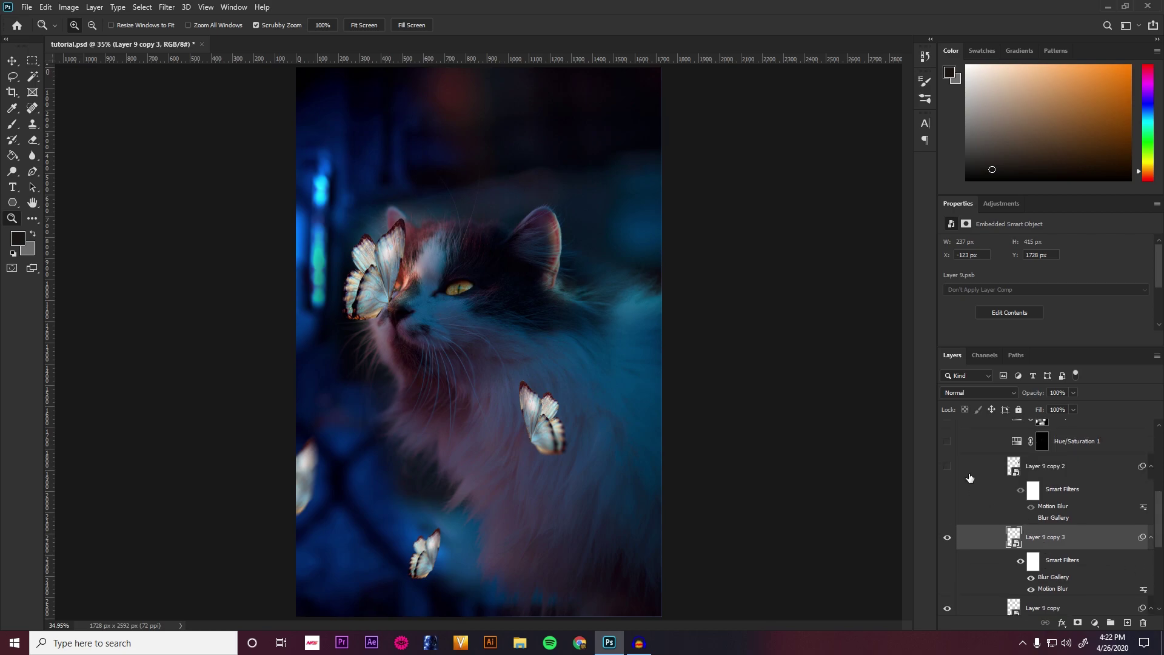
click(949, 476)
click(1026, 476)
scroll(1031, 485, up, 2)
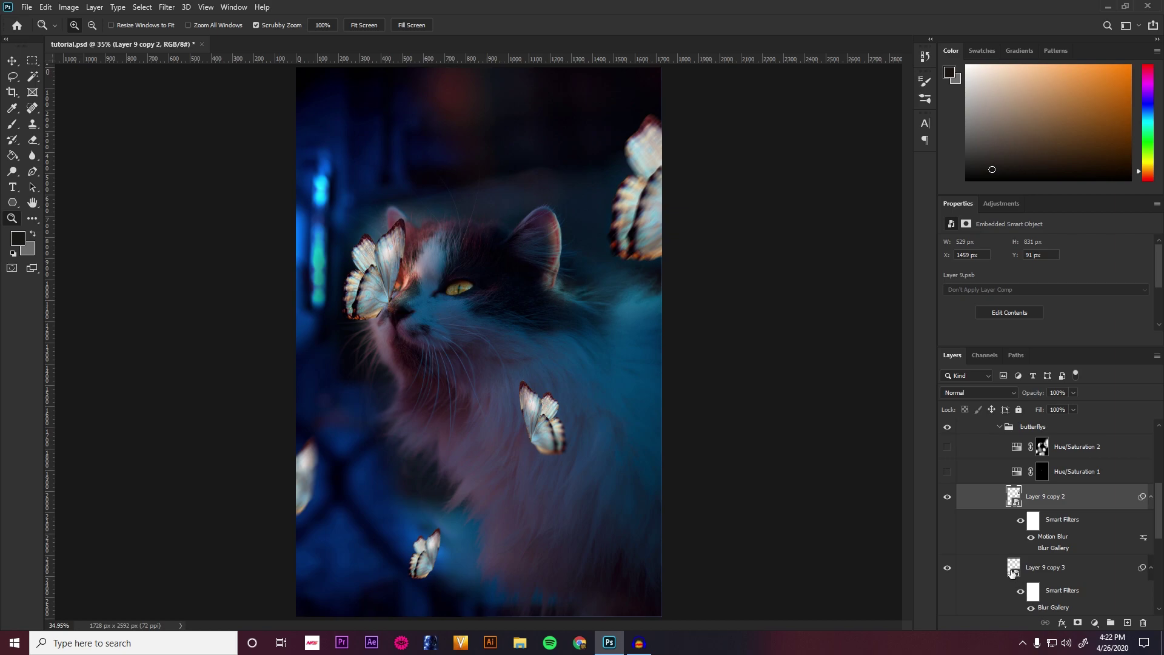
scroll(539, 410, up, 2)
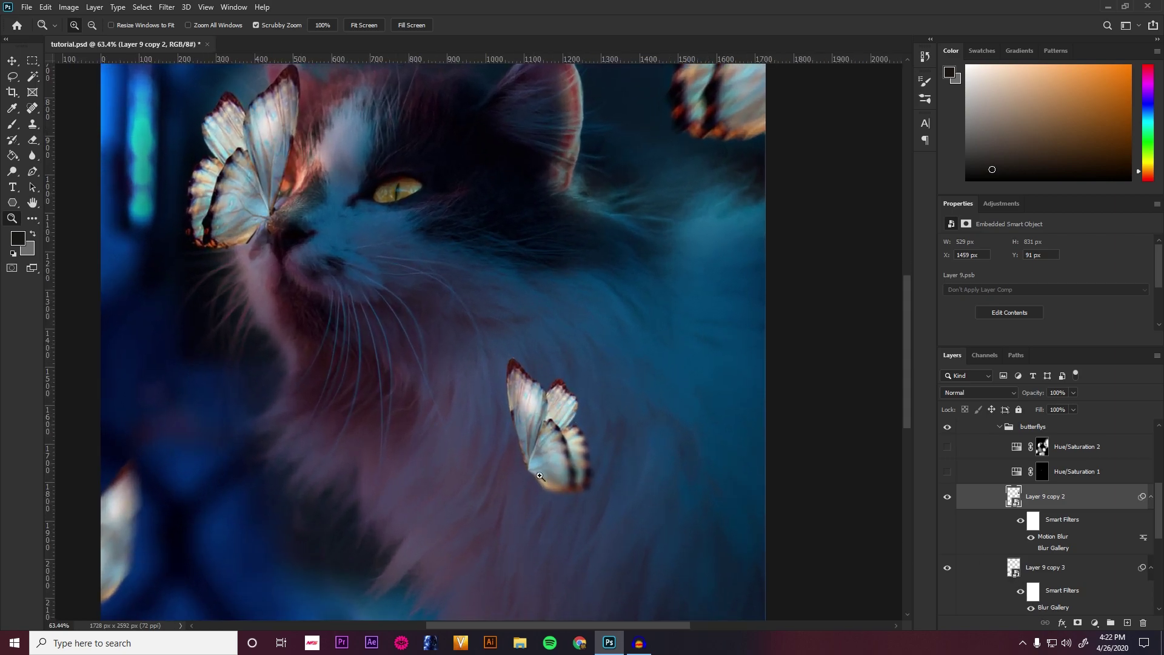
scroll(594, 428, down, 1)
scroll(633, 418, down, 2)
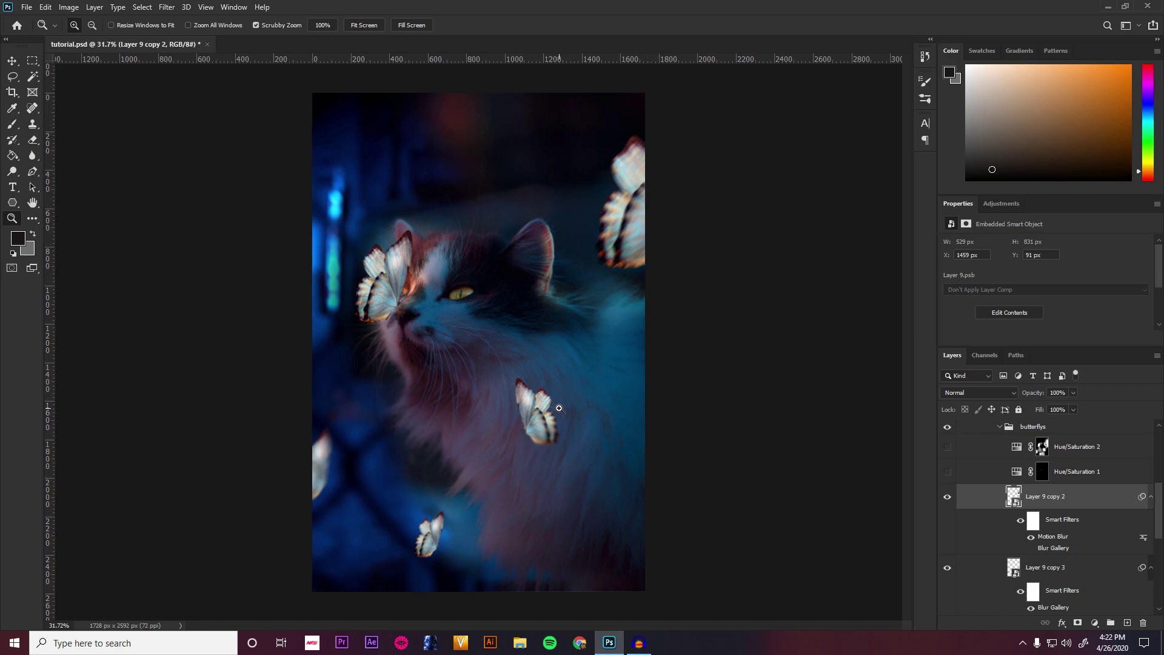
click(1084, 473)
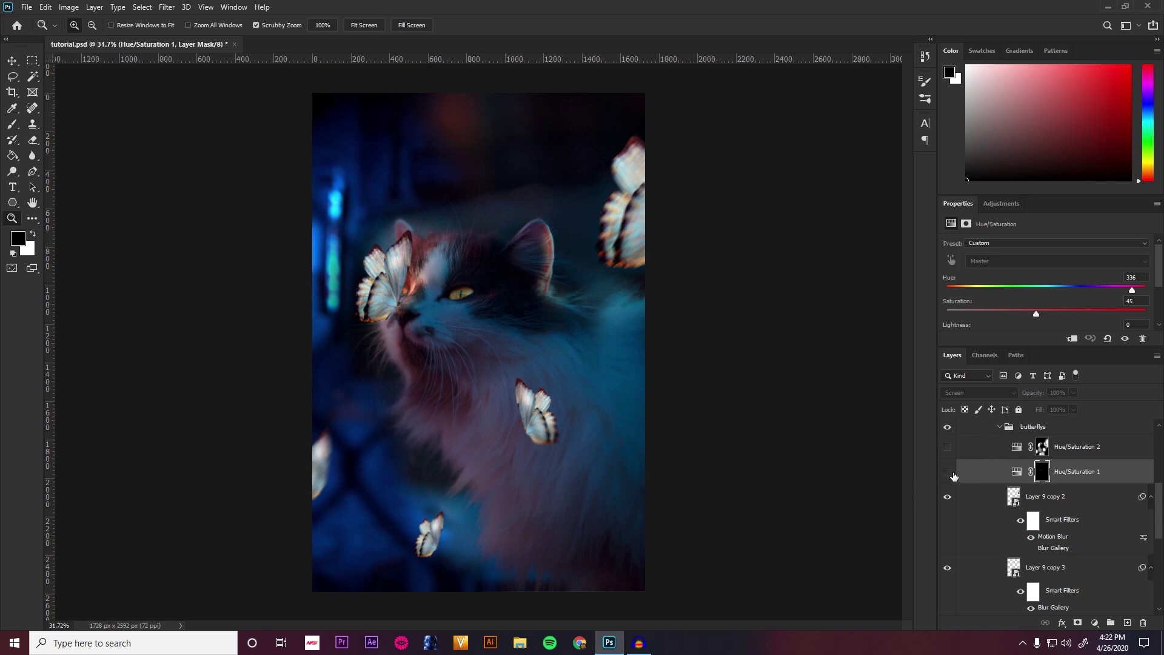
Step: Turn on Hue/Saturation 1 with Screen blending so the cat's eye glows orange
click(948, 472)
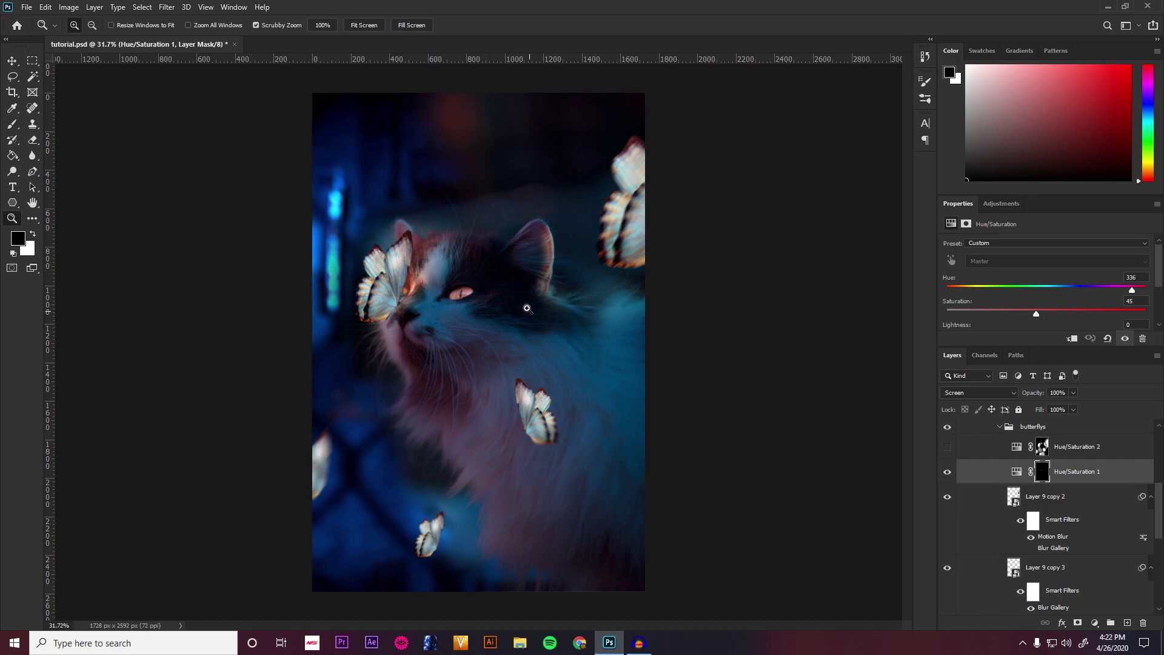
drag(525, 308, 562, 310)
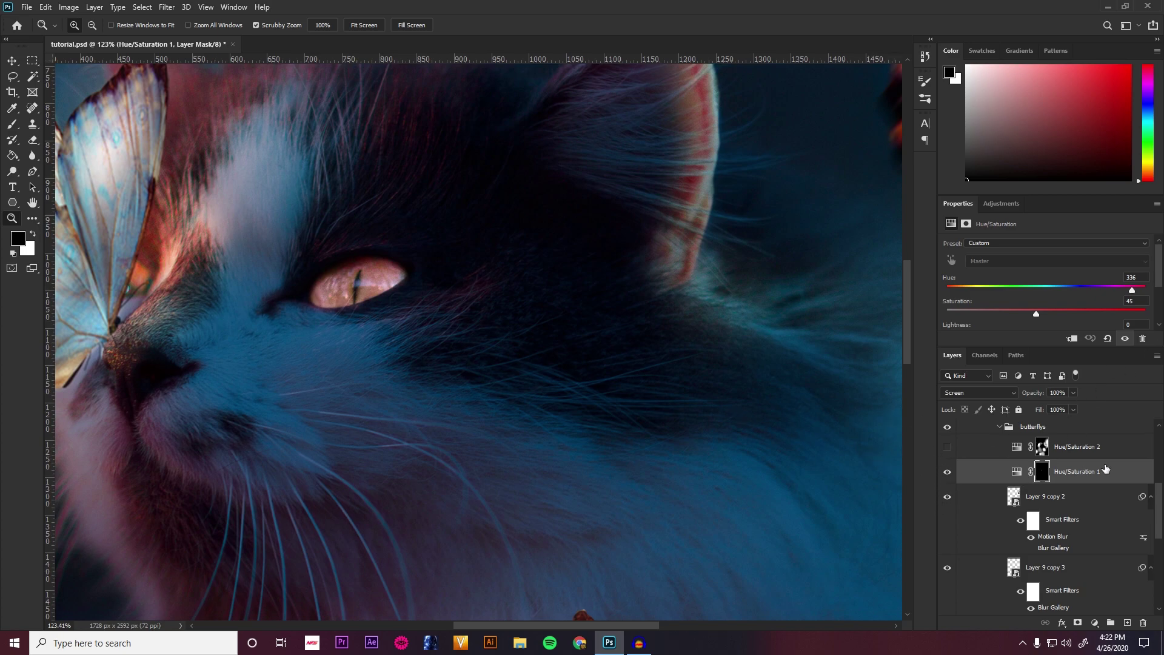
click(1001, 398)
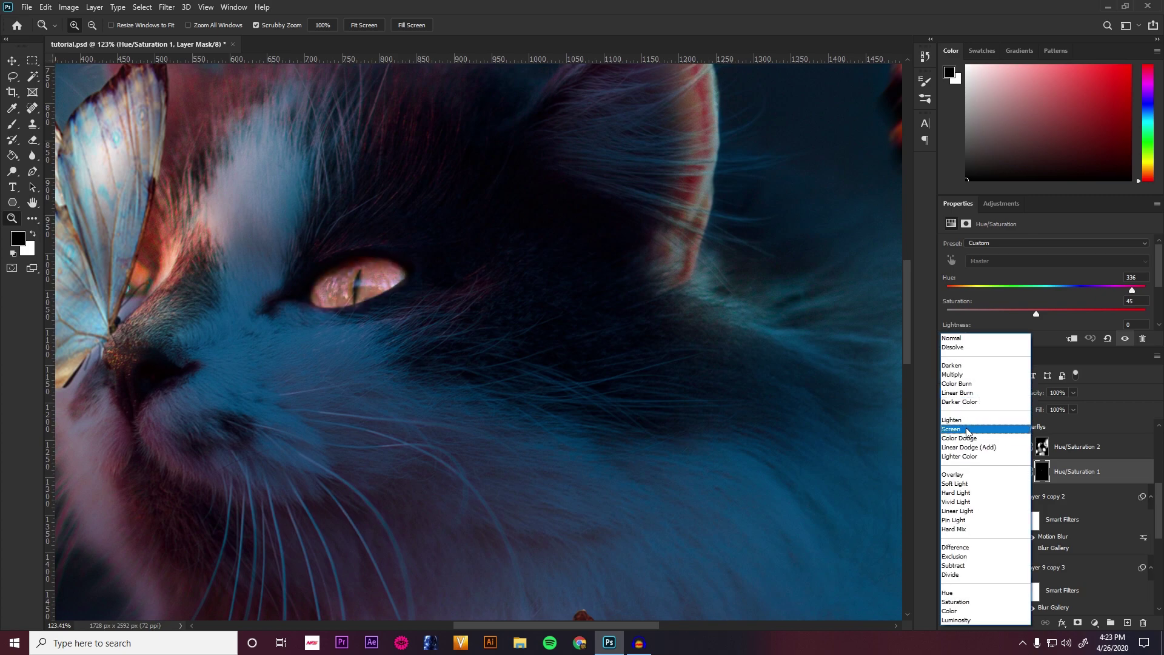
click(980, 429)
key(ctrl+0)
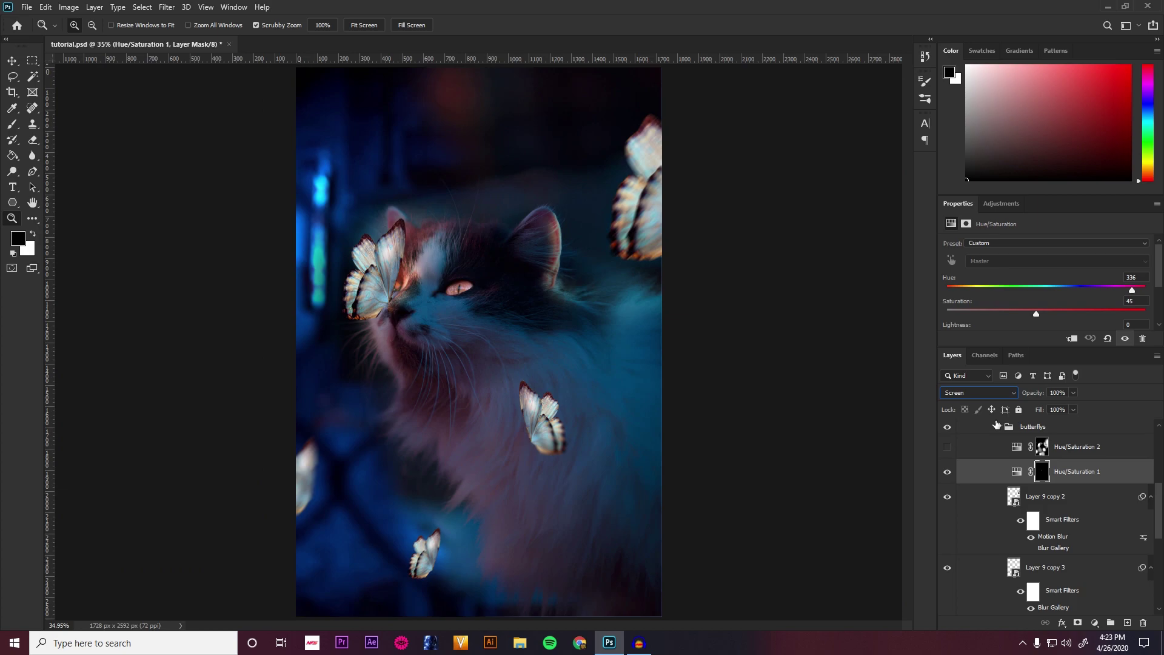
Step: Enable Hue/Saturation 2 (Hue 210, Saturation 65, Lightness +4), comparing the purple butterfly tint off and on
click(1083, 453)
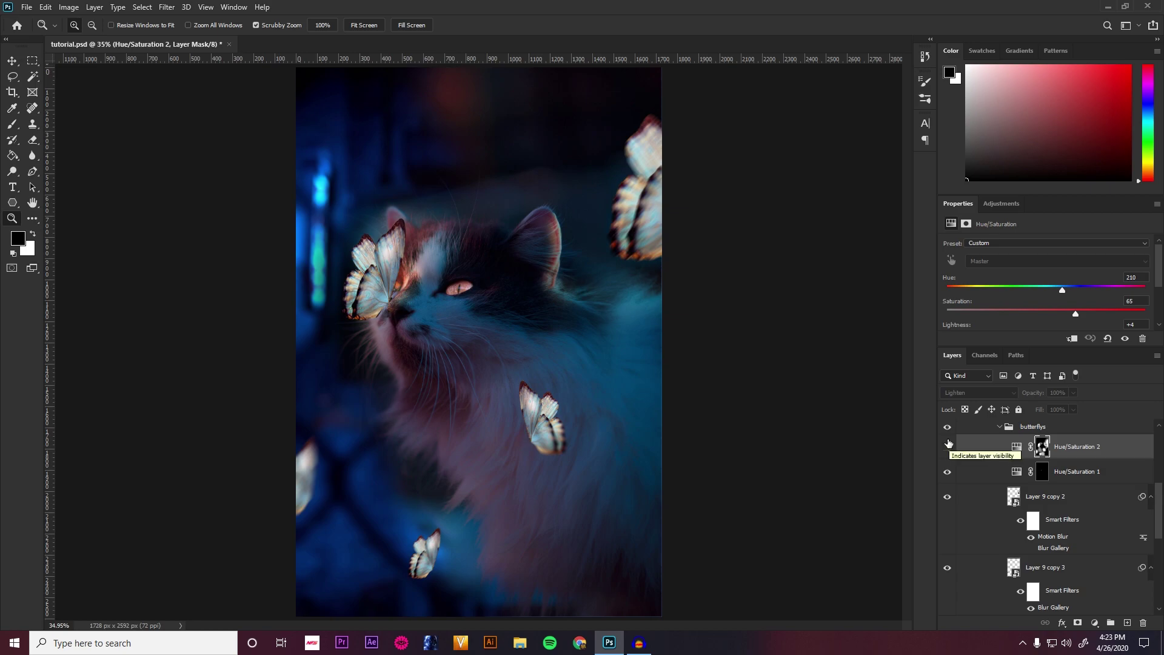
click(948, 446)
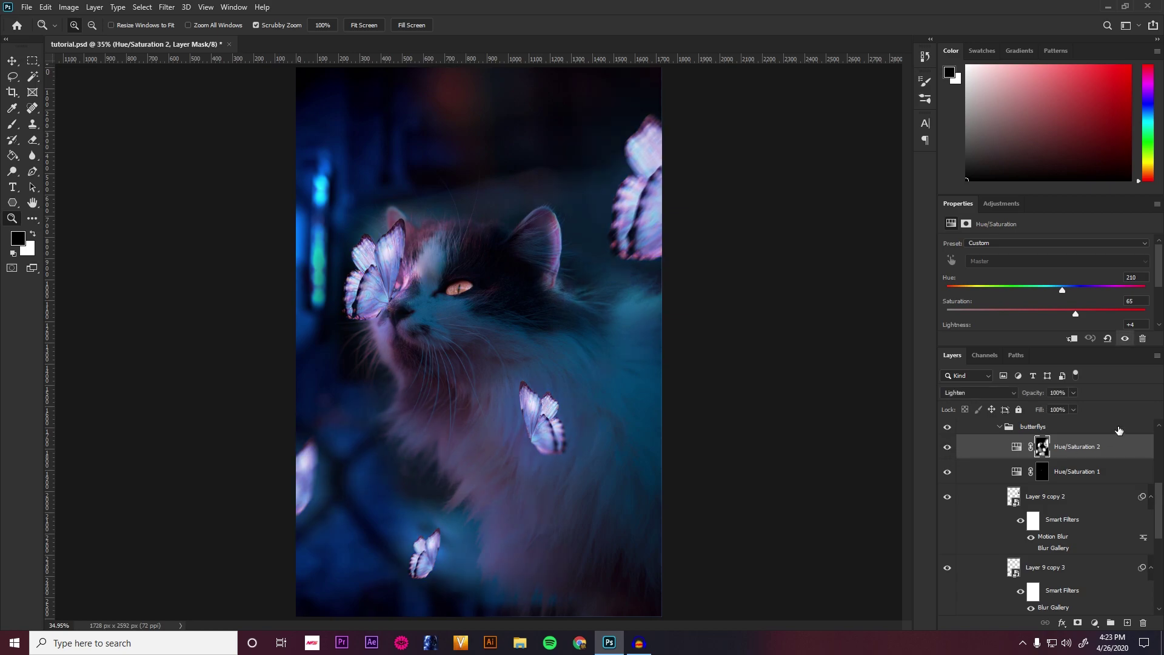
scroll(1120, 431, up, 2)
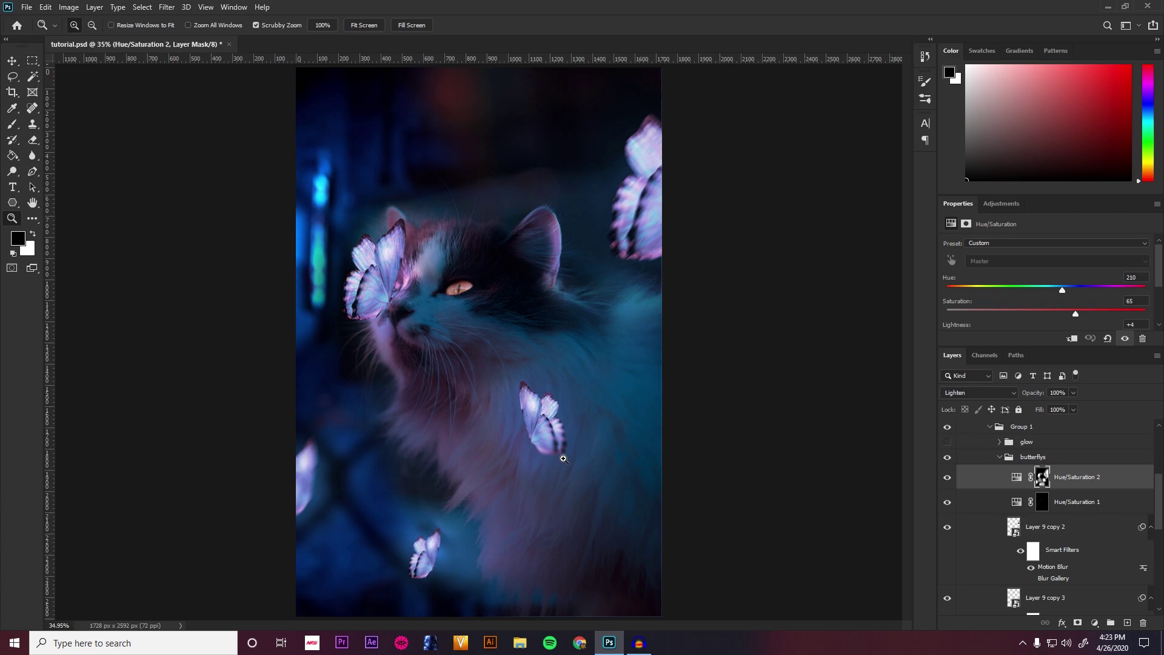
click(947, 477)
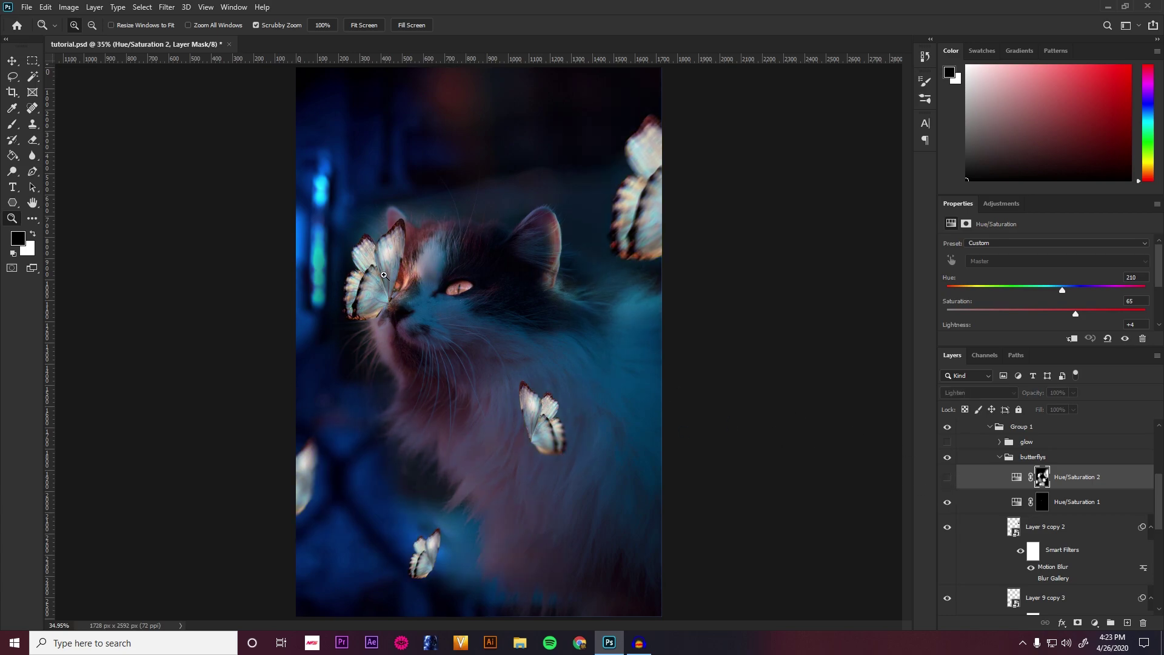
click(948, 478)
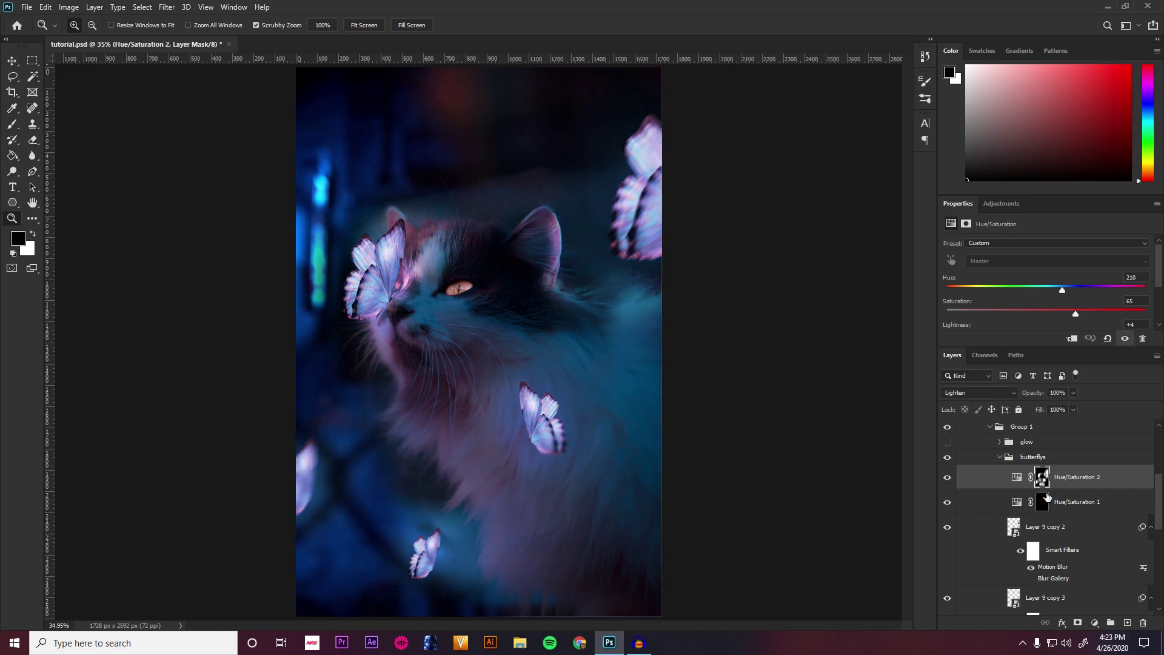
scroll(983, 514, up, 3)
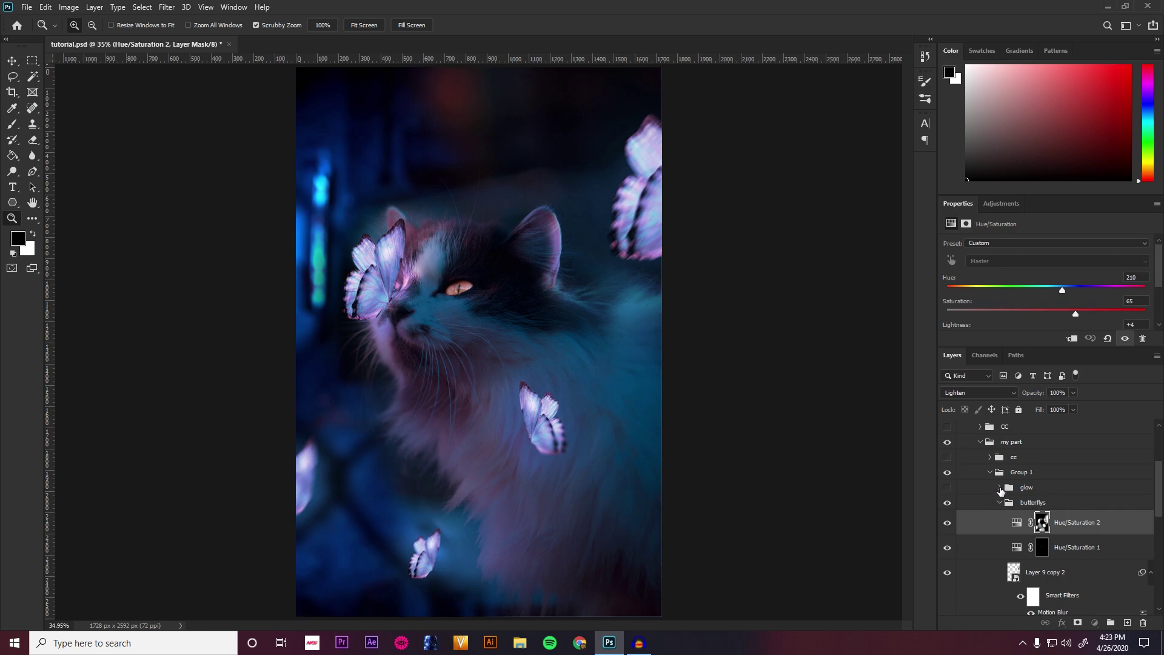
Step: Expand the glow group, make it visible, and select Layer 13 inside it
click(1000, 487)
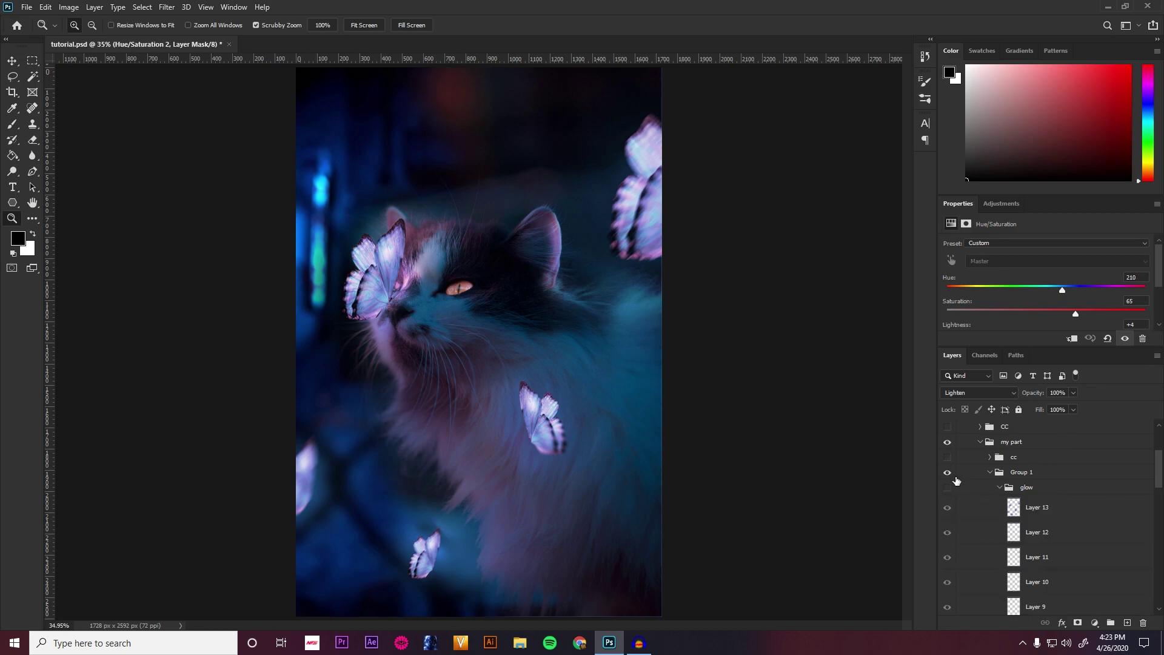
click(957, 476)
click(947, 488)
click(1053, 493)
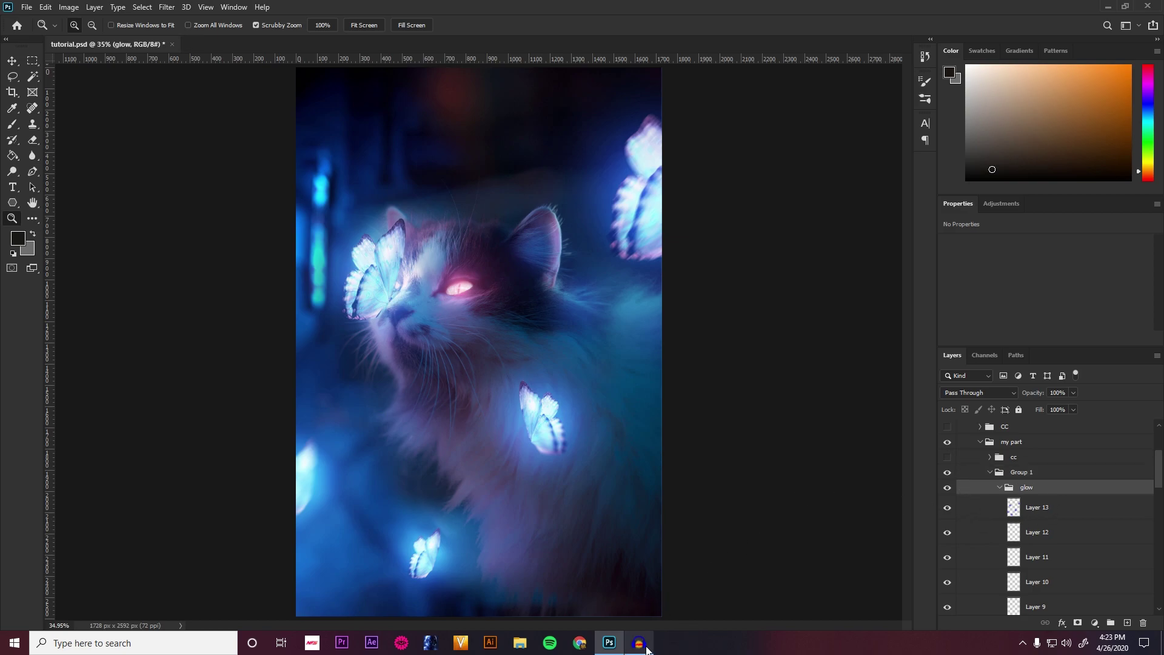
click(968, 504)
Step: Hide the glow layers from Layer 13 down to Layer 3, then select Layer 3
scroll(968, 497, down, 1)
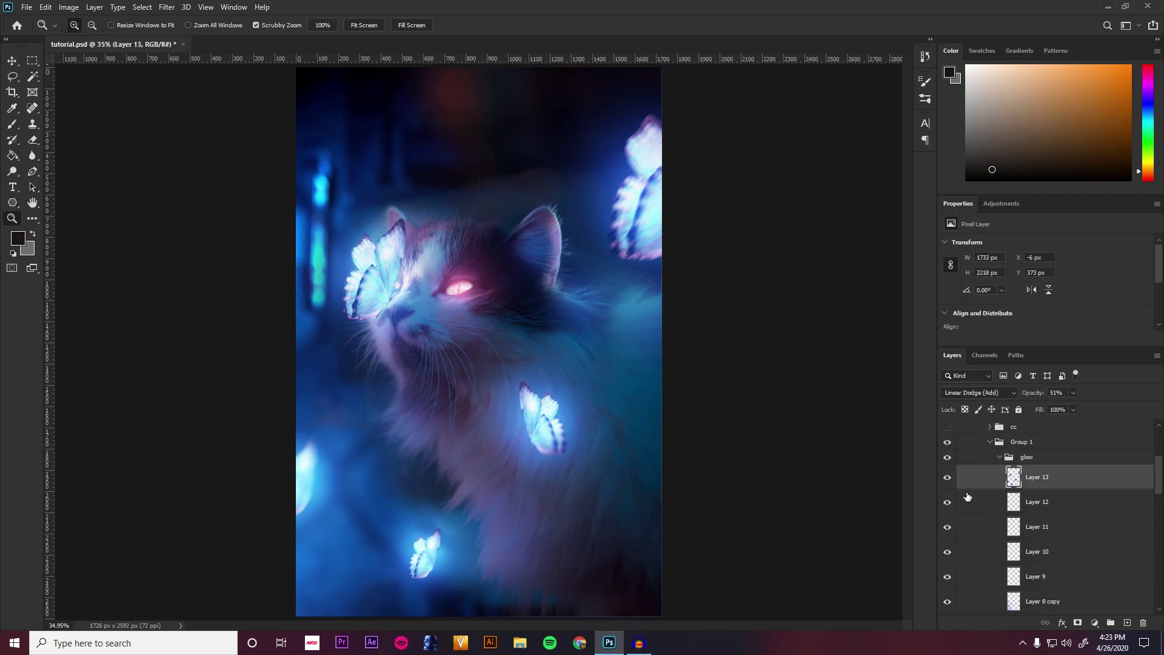
drag(947, 478, 947, 577)
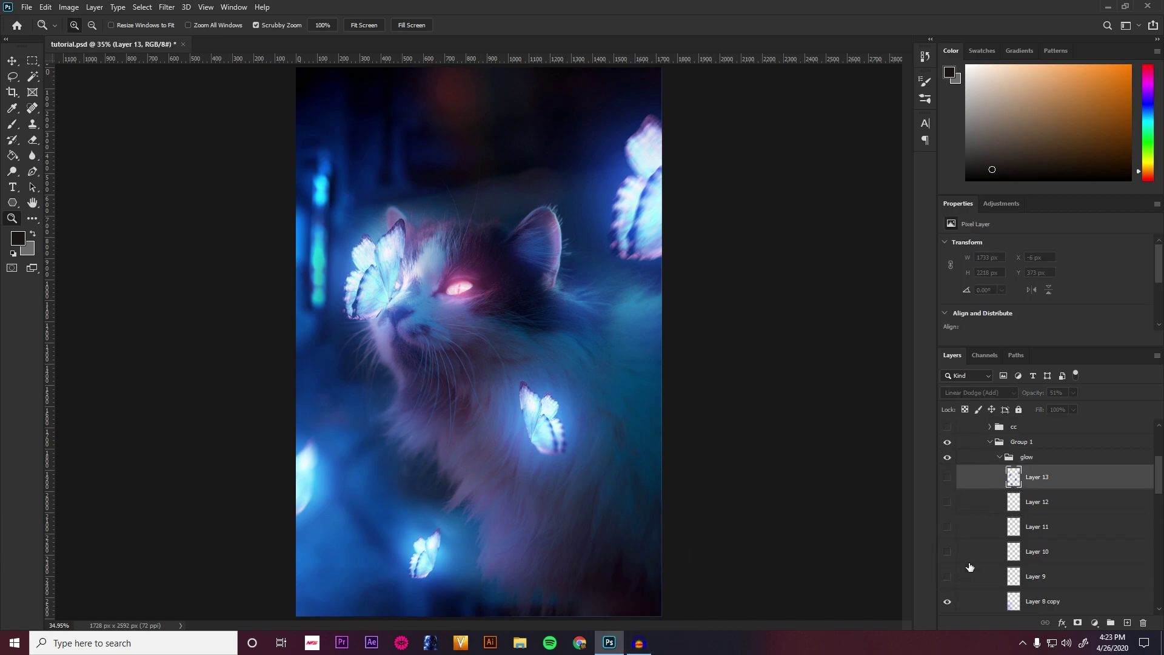
scroll(978, 556, down, 1)
scroll(969, 528, down, 3)
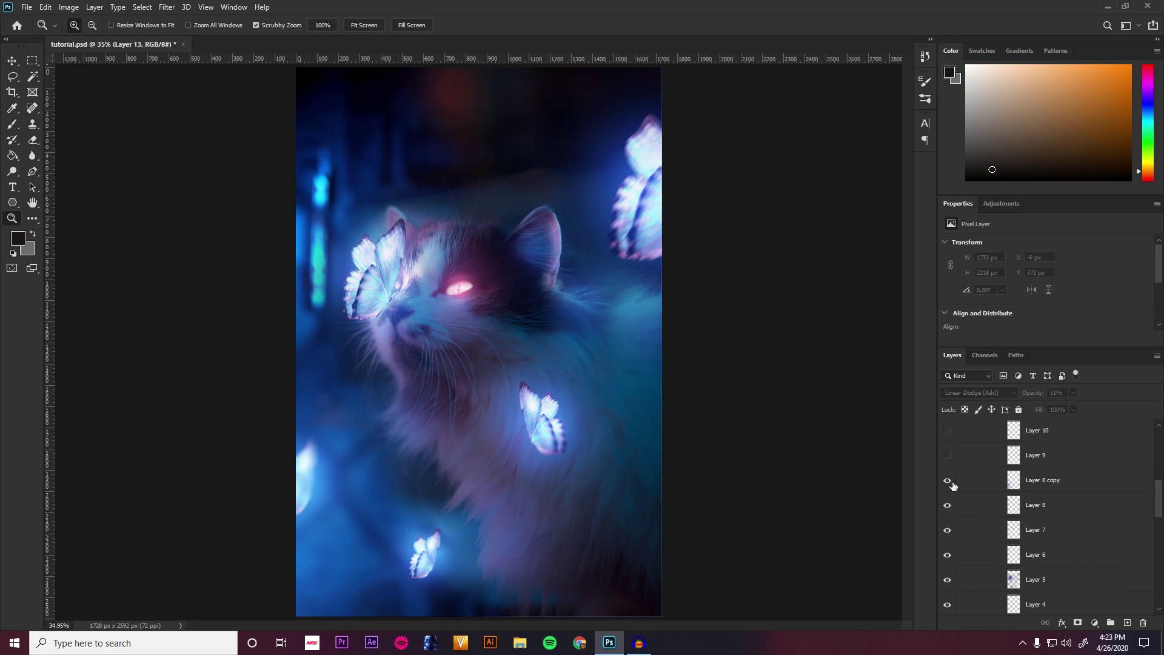
drag(948, 489, 951, 585)
scroll(961, 558, down, 1)
drag(947, 529, 947, 553)
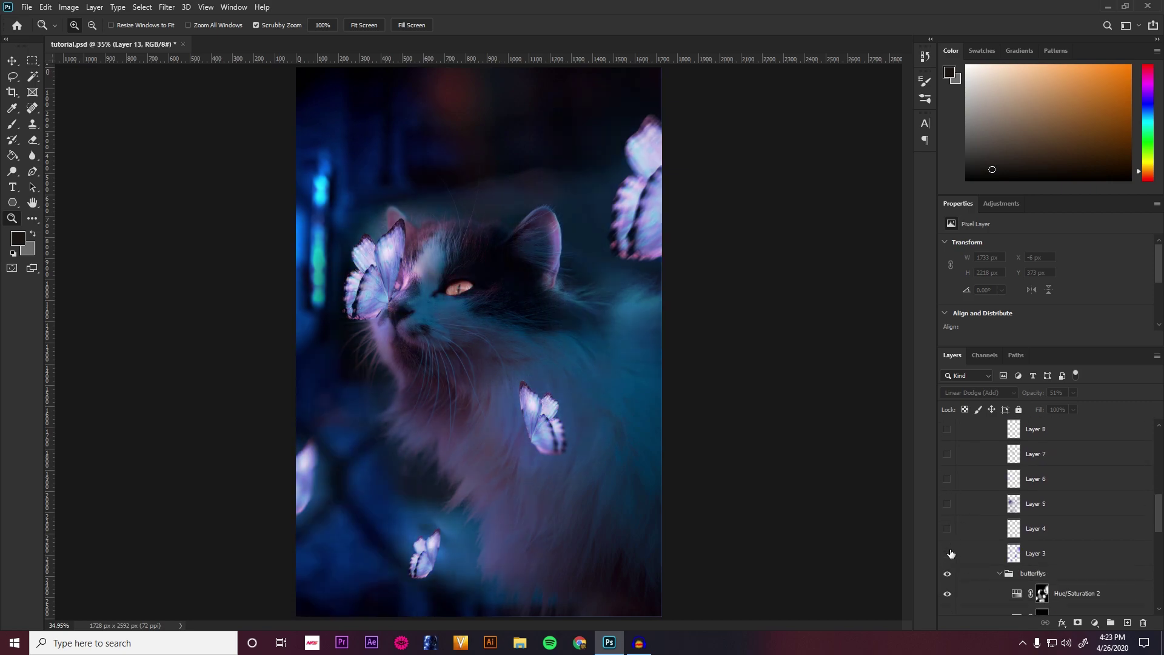
click(1005, 561)
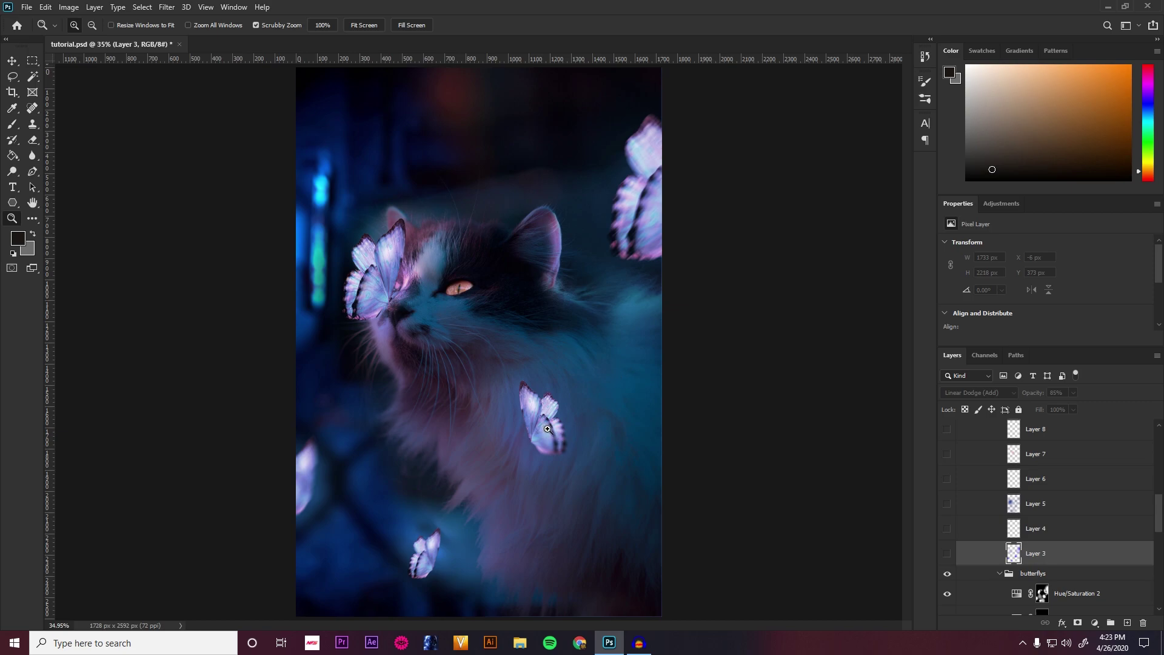
Step: Show Layer 3's butterfly glow again and set the foreground colour to bright blue
click(947, 554)
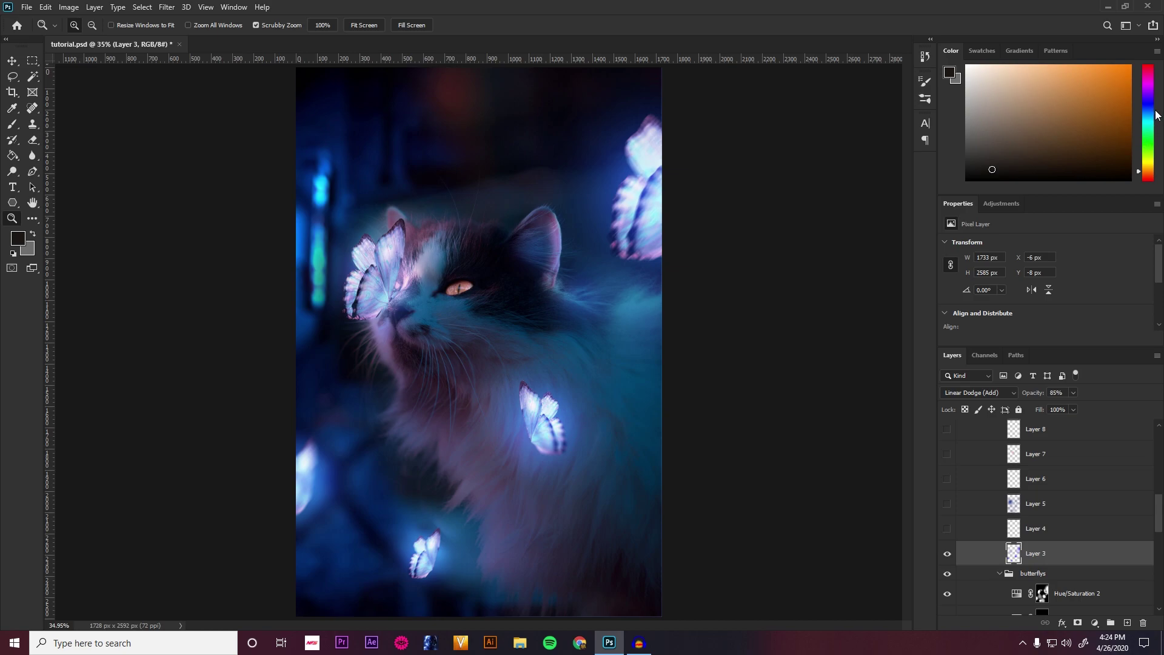
click(1156, 113)
click(1122, 82)
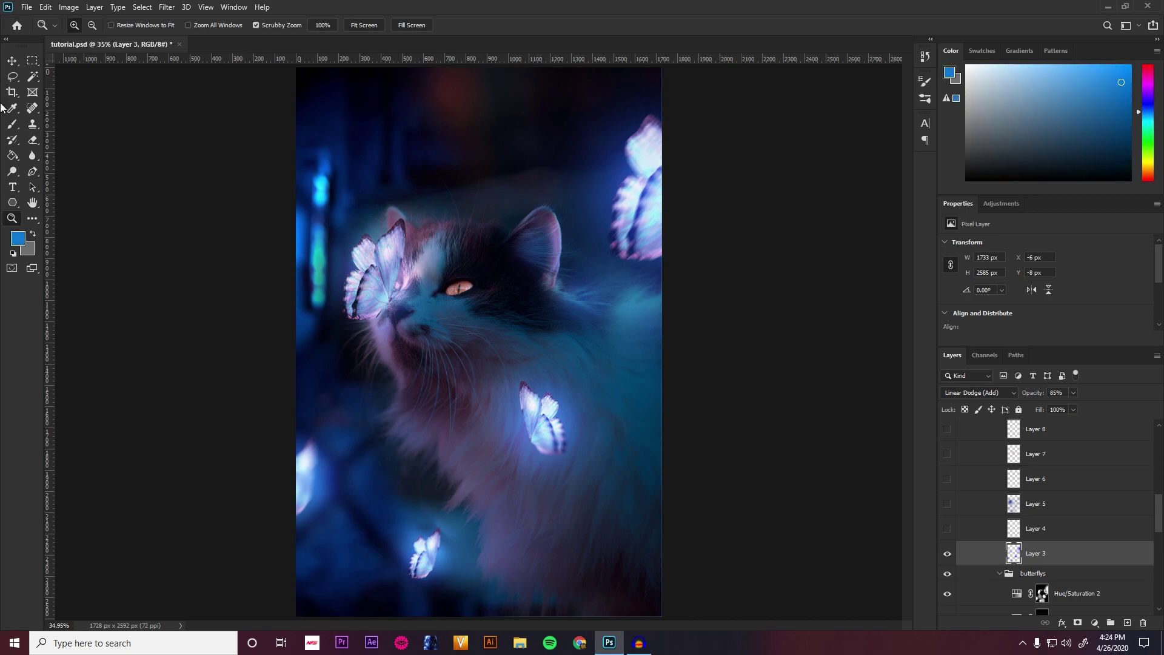
click(13, 126)
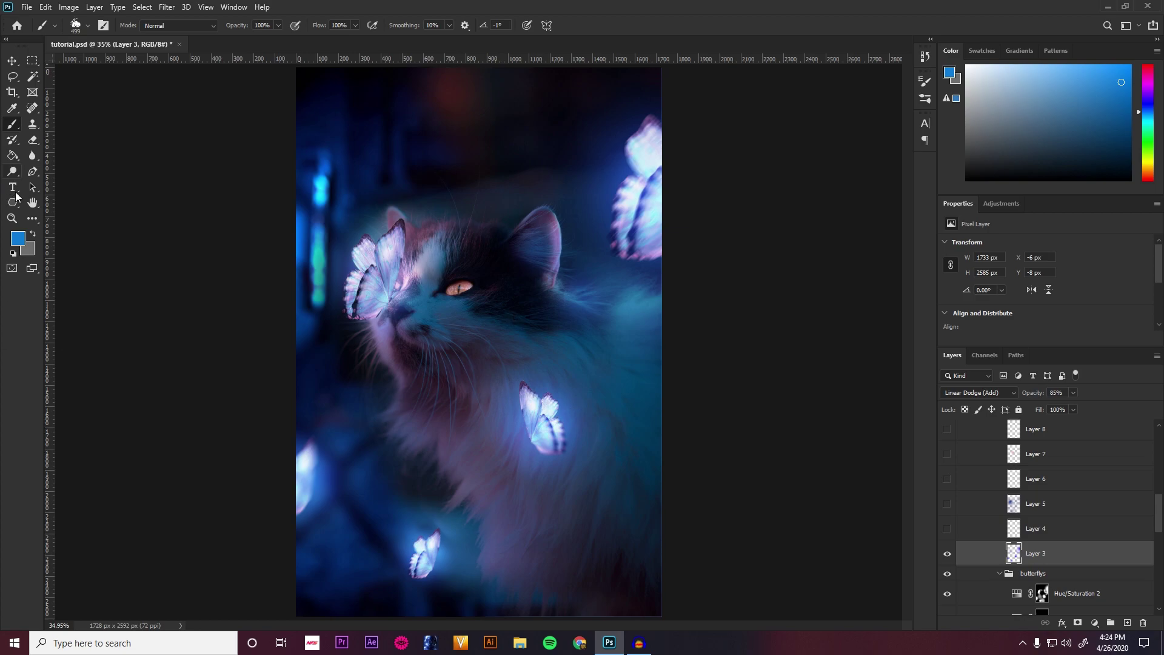
click(12, 218)
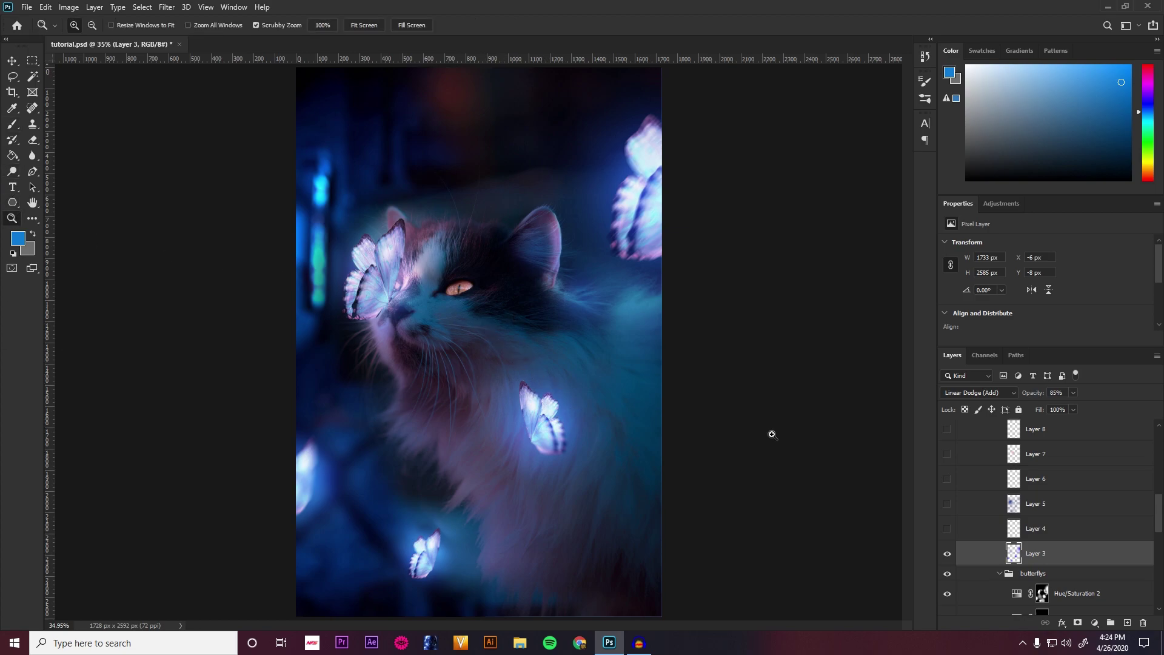
click(947, 554)
click(947, 553)
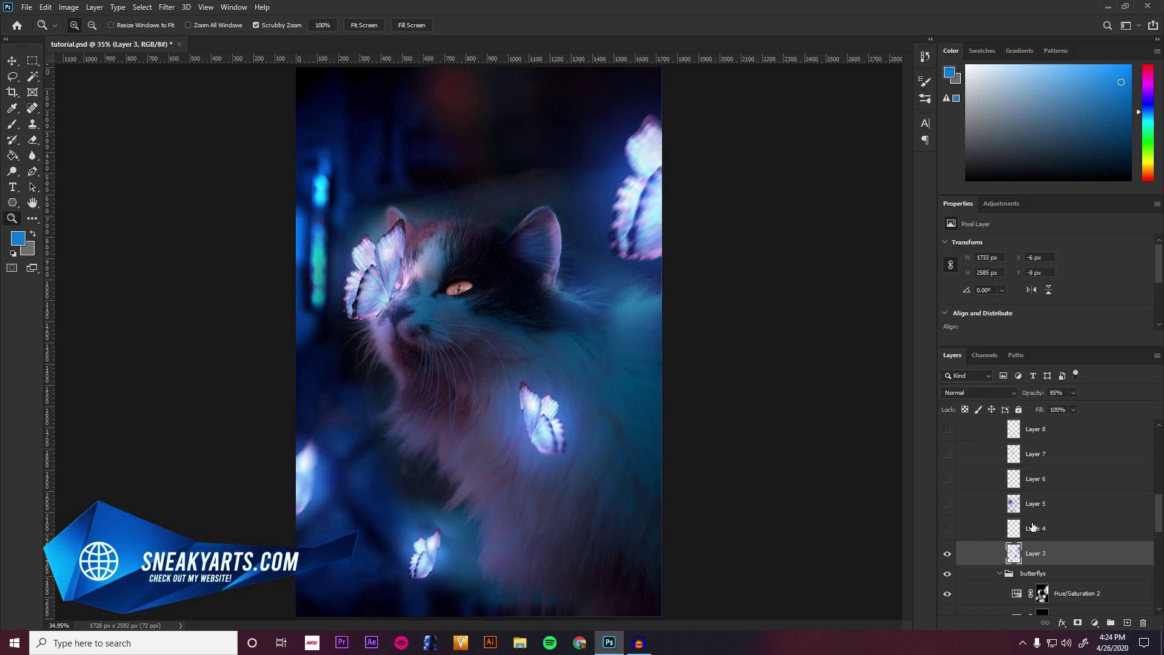
Step: Turn on Layer 4 and Layer 5 to brighten the butterflies, checking Layer 5's blending
click(1017, 537)
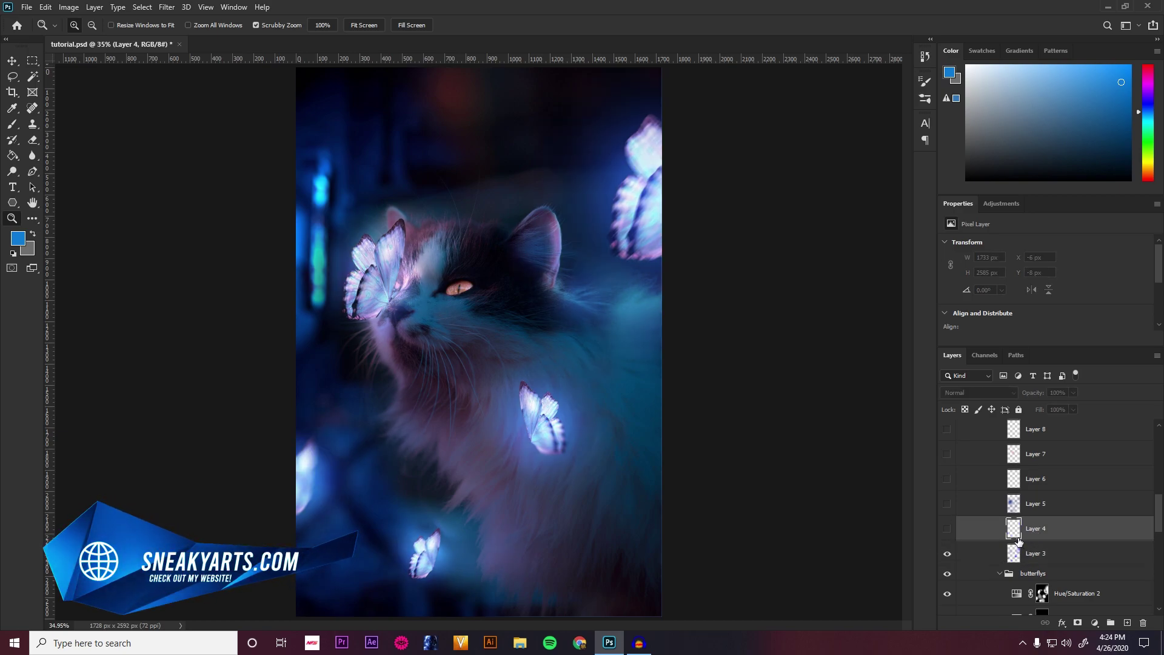
click(947, 529)
click(947, 504)
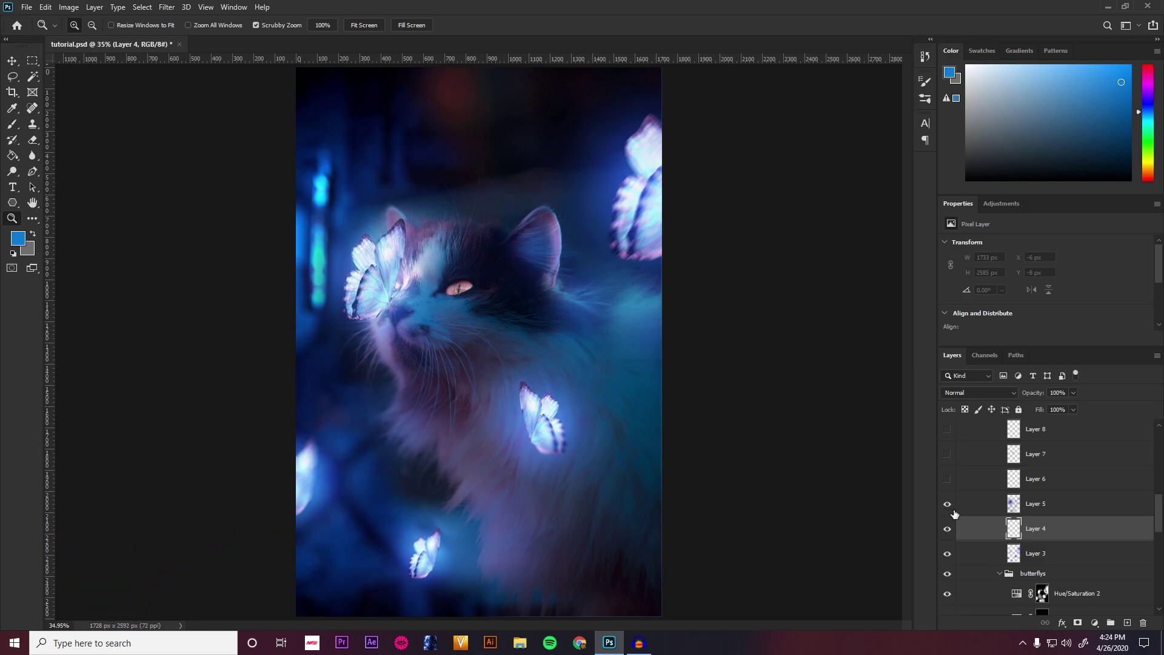
click(998, 504)
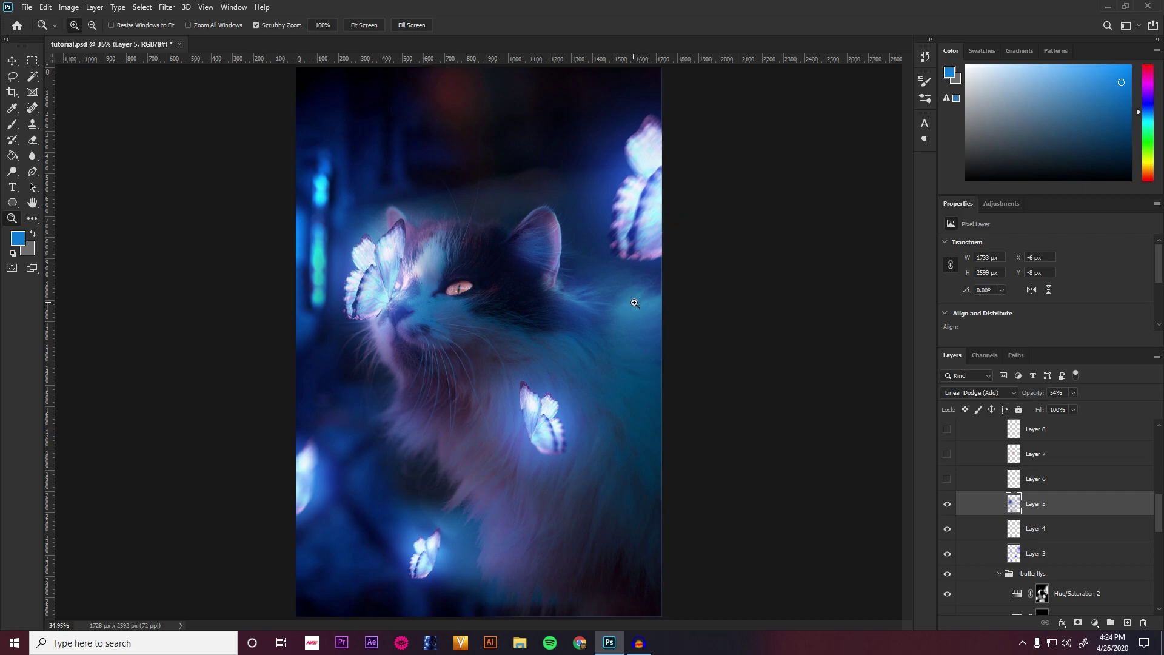
scroll(1031, 485, up, 1)
Step: Turn on Layers 6 and 7 so the cat's eye glows pink, comparing Layer 7 on and off
click(947, 509)
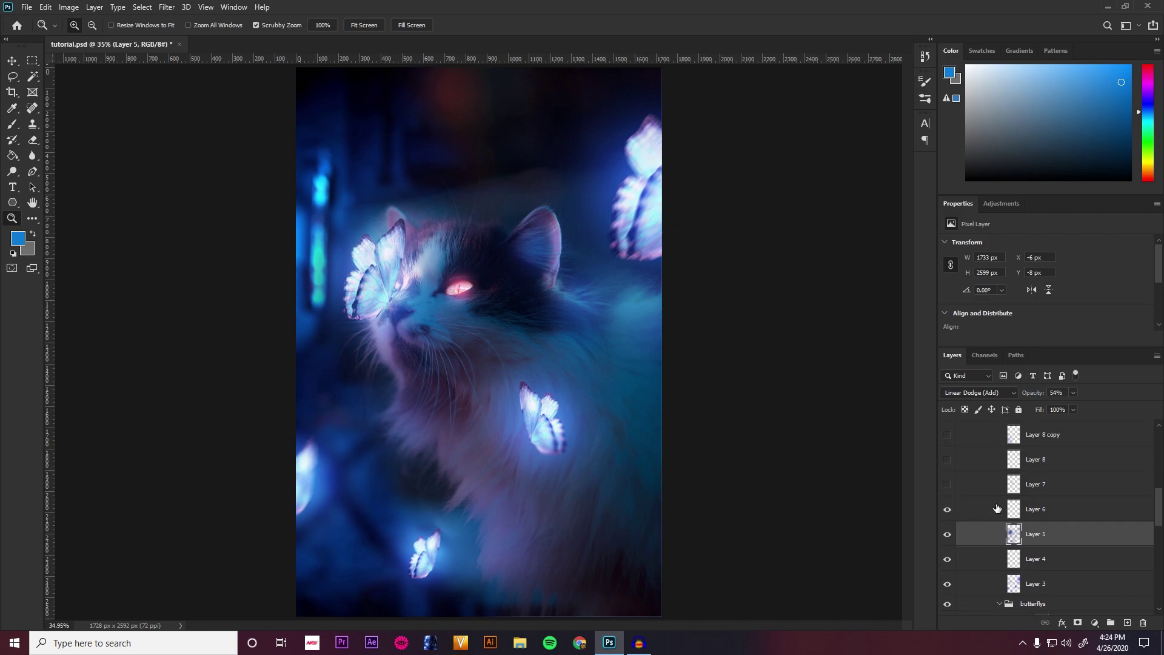
click(1024, 509)
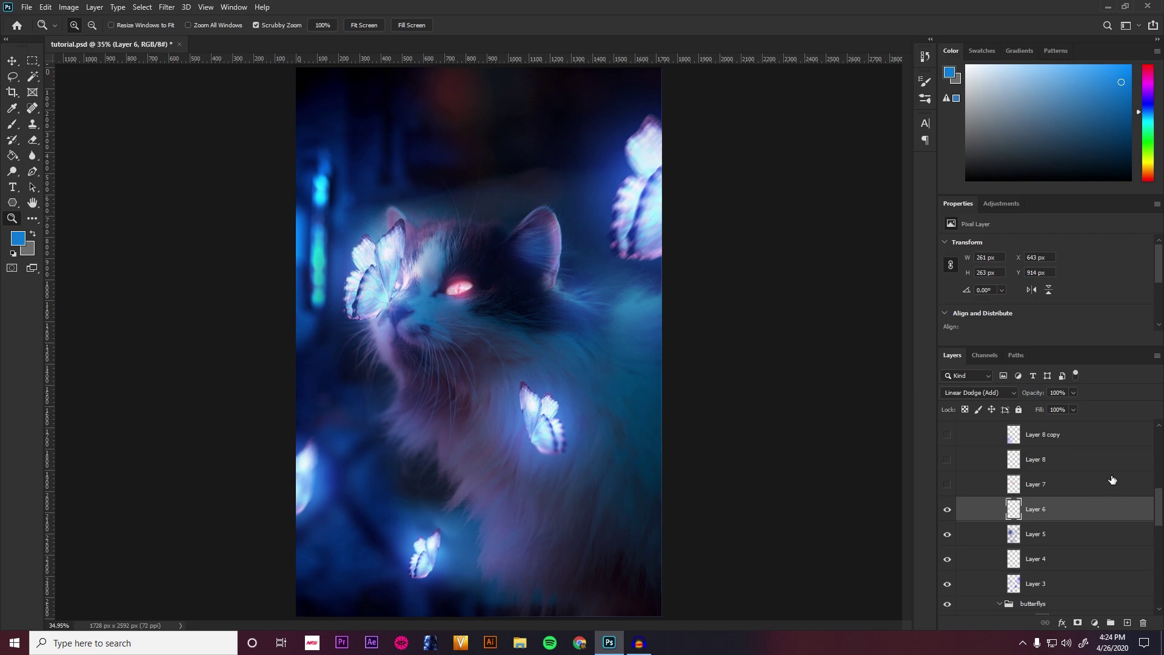
click(1044, 490)
click(947, 486)
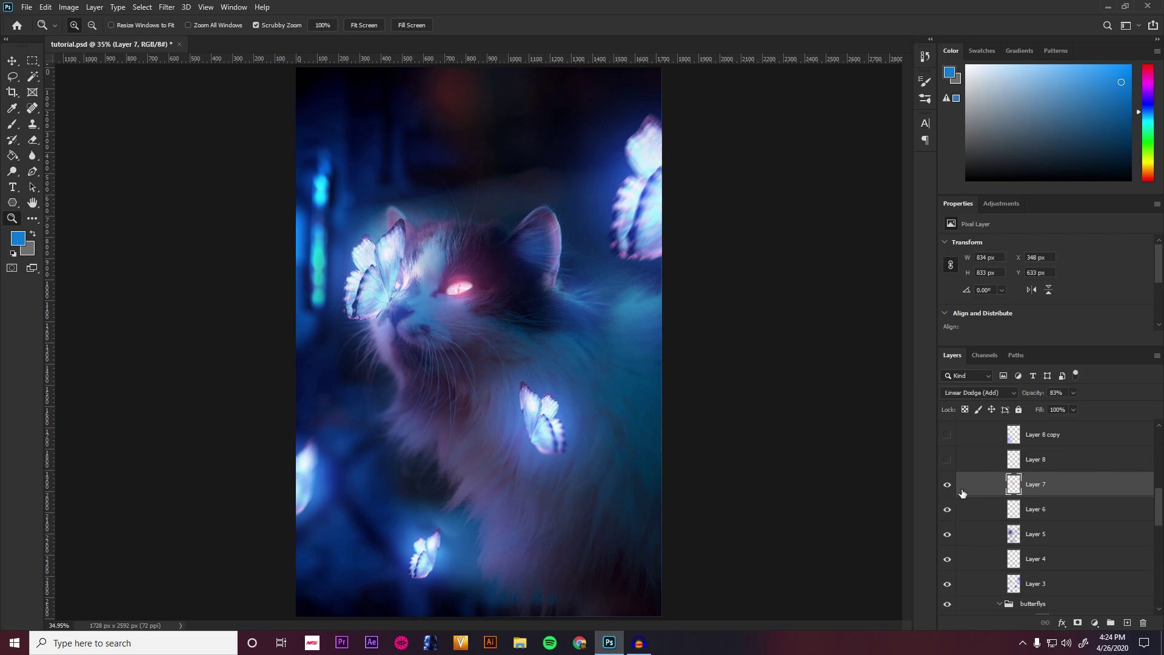
drag(461, 283, 515, 283)
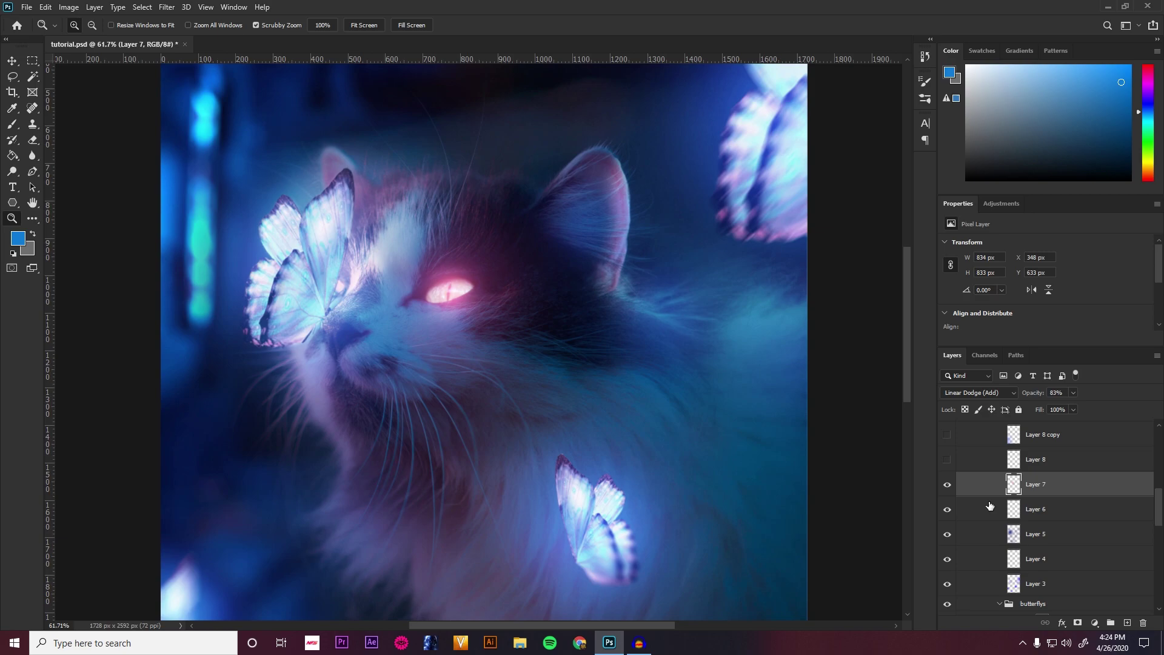
click(947, 484)
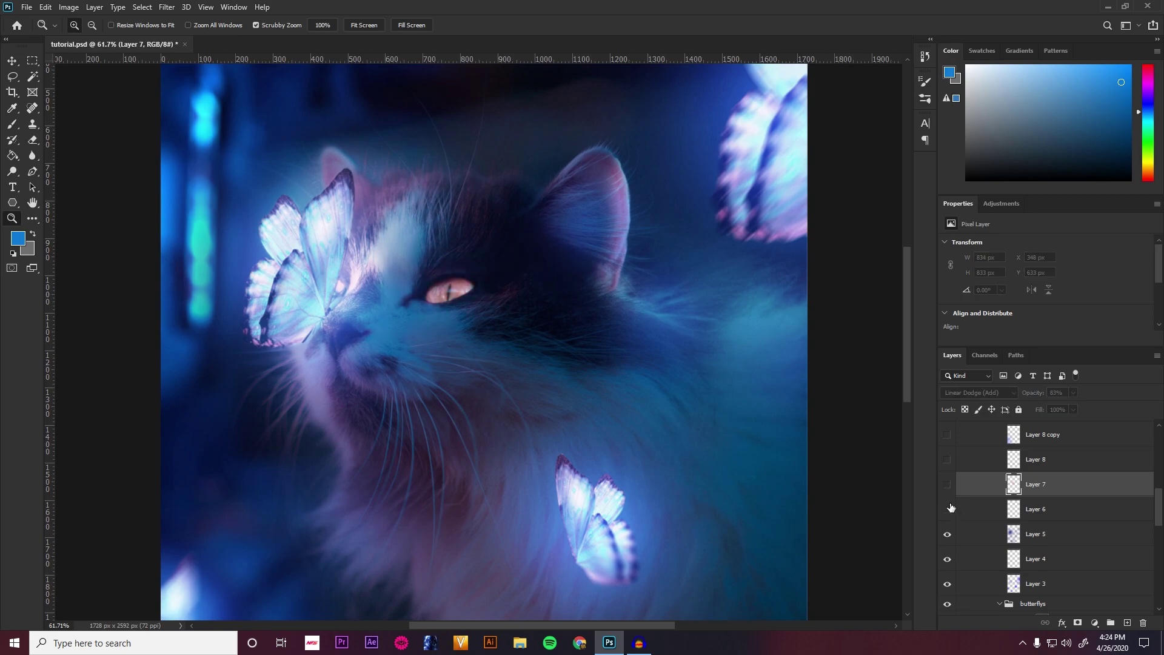
click(976, 512)
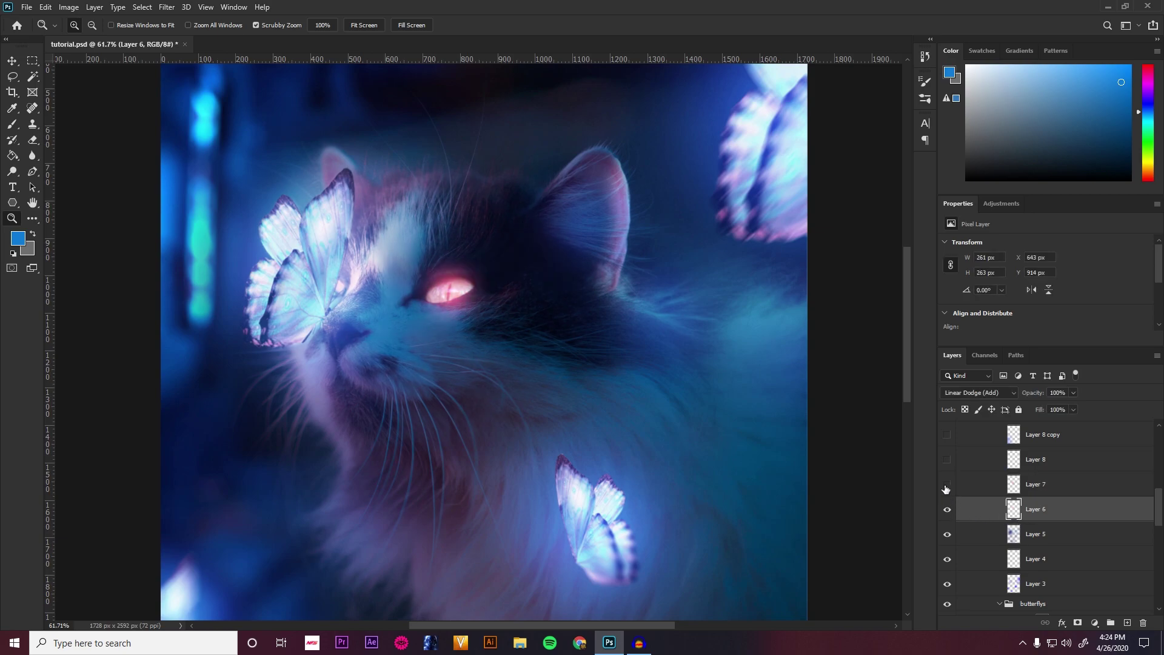
click(947, 485)
click(1016, 494)
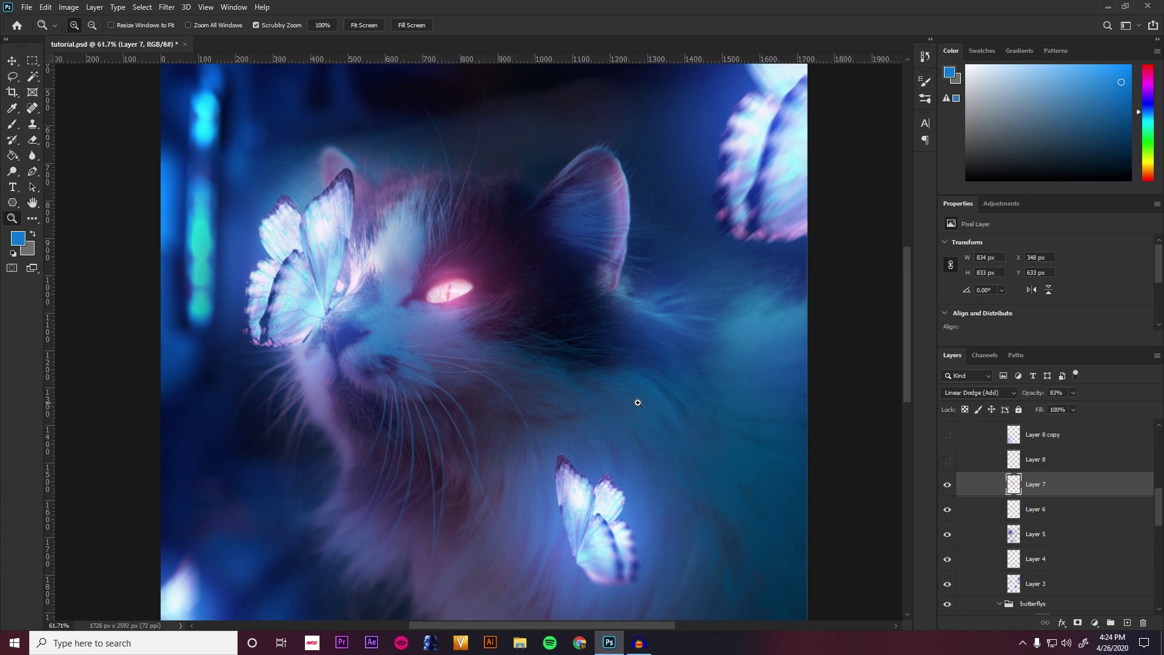
scroll(962, 514, up, 2)
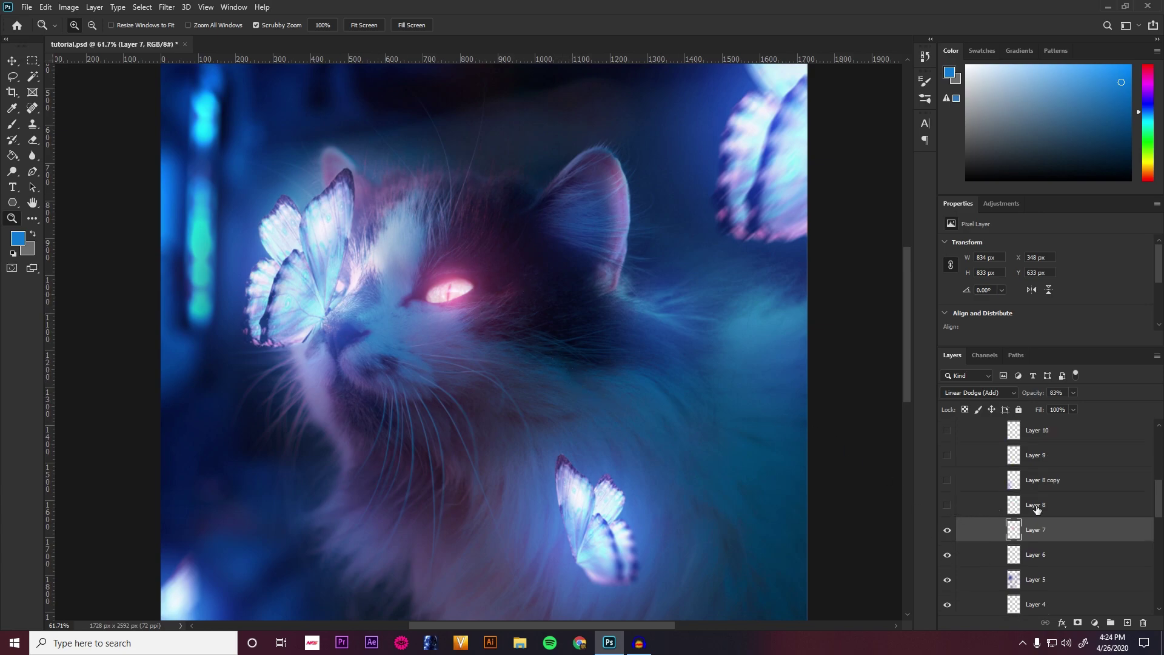
Step: Make Layer 8 and Layer 8 copy visible, with the whole image fitted on screen
click(1037, 509)
click(947, 507)
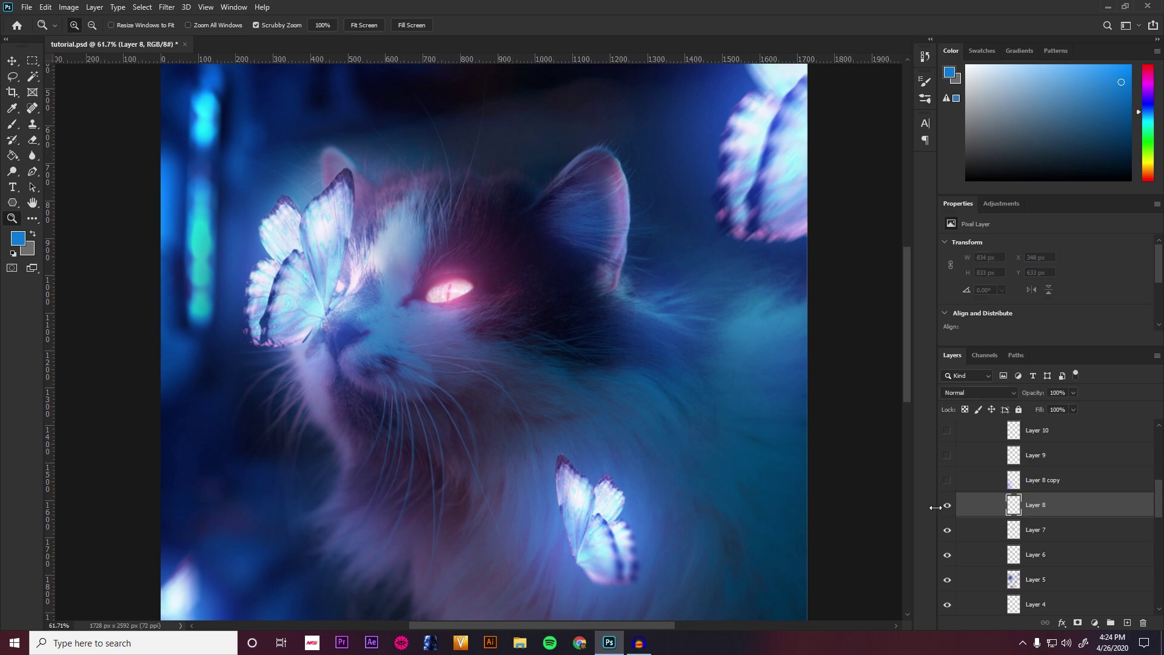
key(ctrl+0)
scroll(966, 522, up, 1)
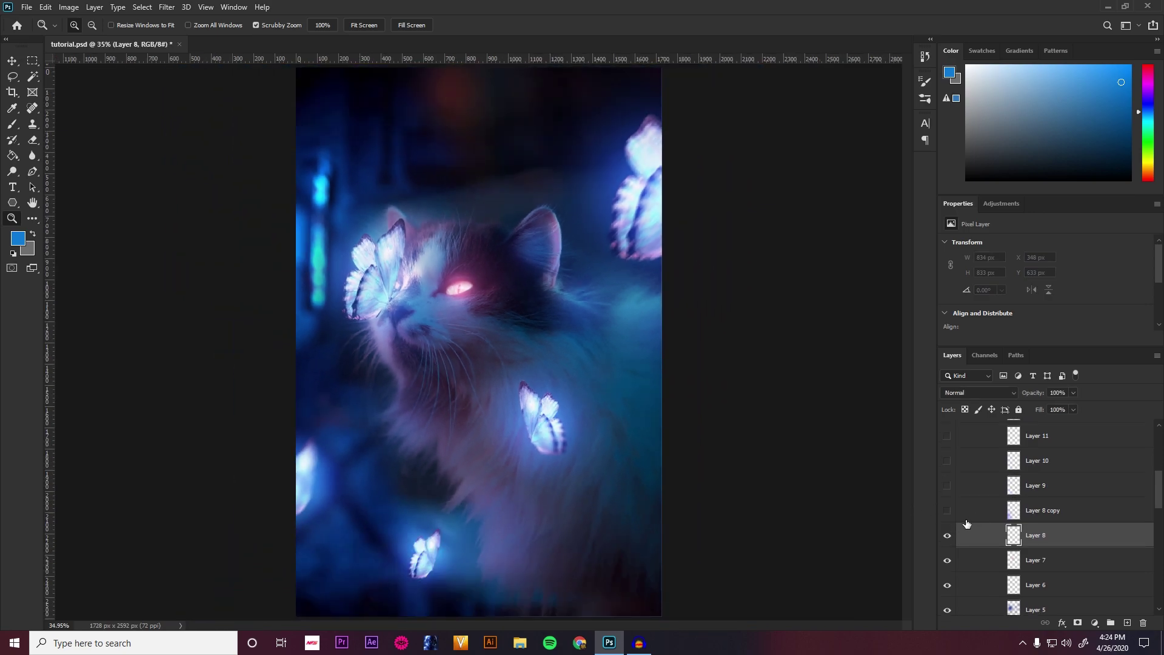
scroll(967, 523, up, 1)
click(947, 541)
click(966, 538)
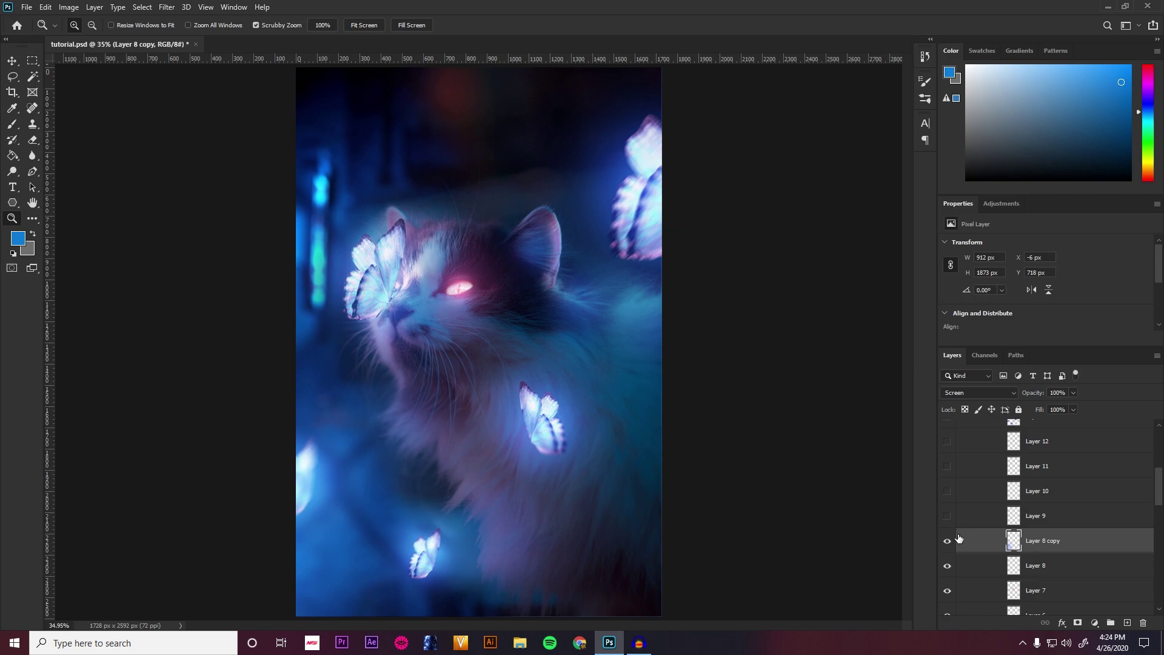
Step: Turn on Layer 9 and the remaining glow layers through Layer 13 together
click(960, 515)
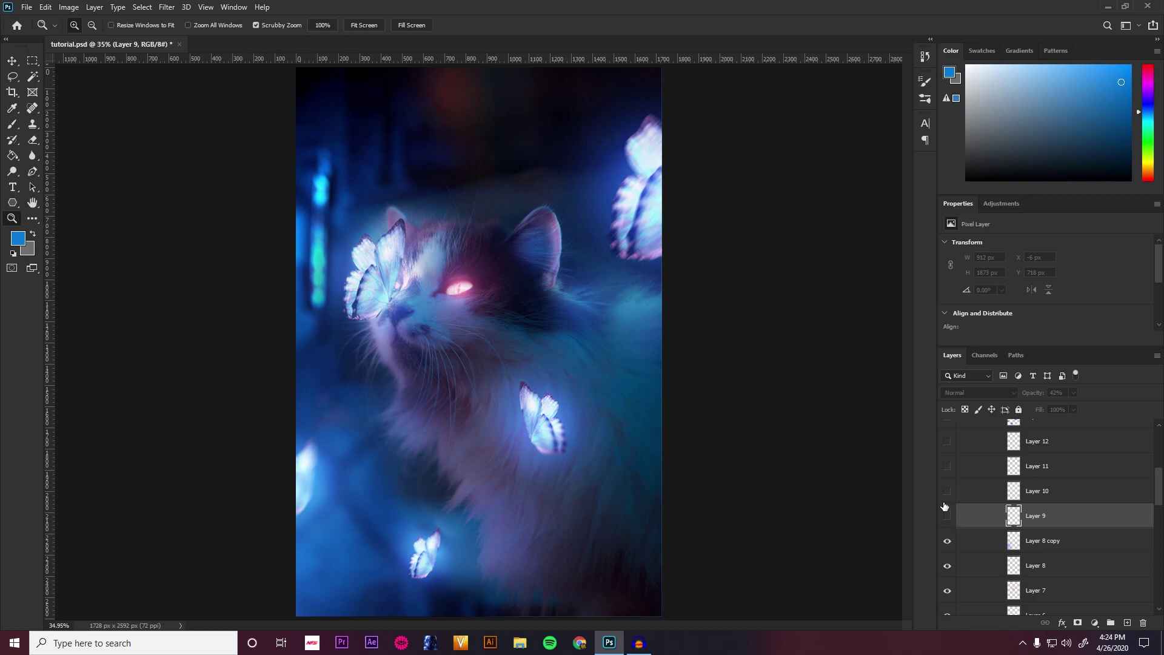
scroll(940, 515, up, 1)
click(944, 547)
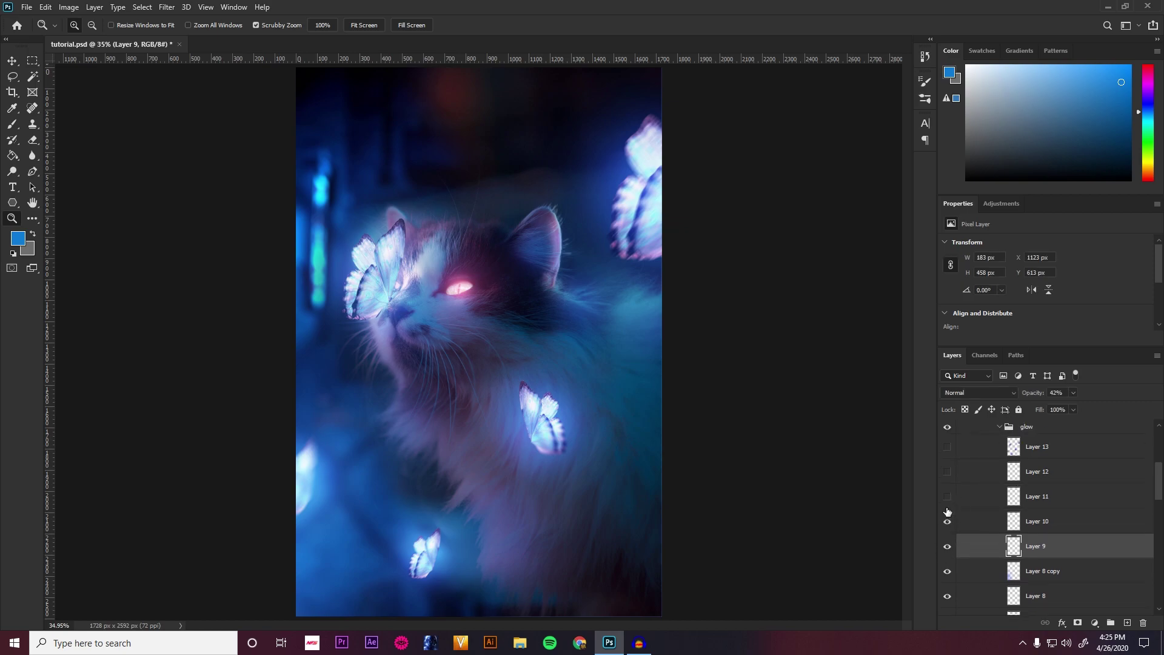
drag(948, 512, 947, 450)
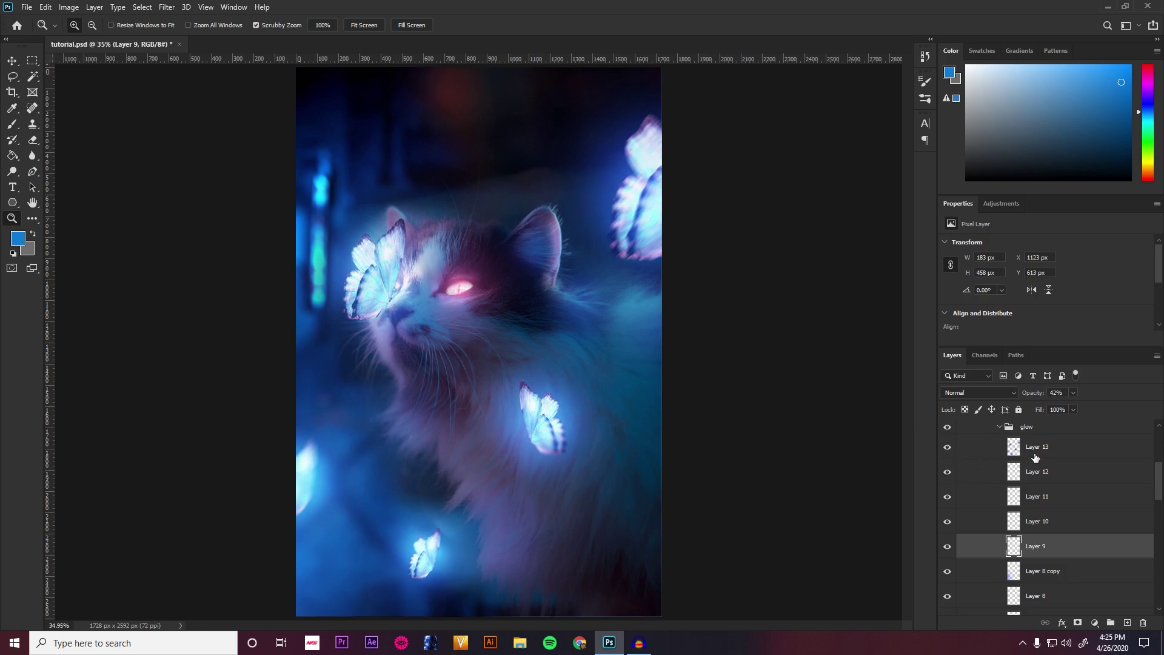
scroll(1033, 456, up, 2)
Step: Zoom into the upper image and shift the foreground colour through cyan to deep blue
click(1027, 494)
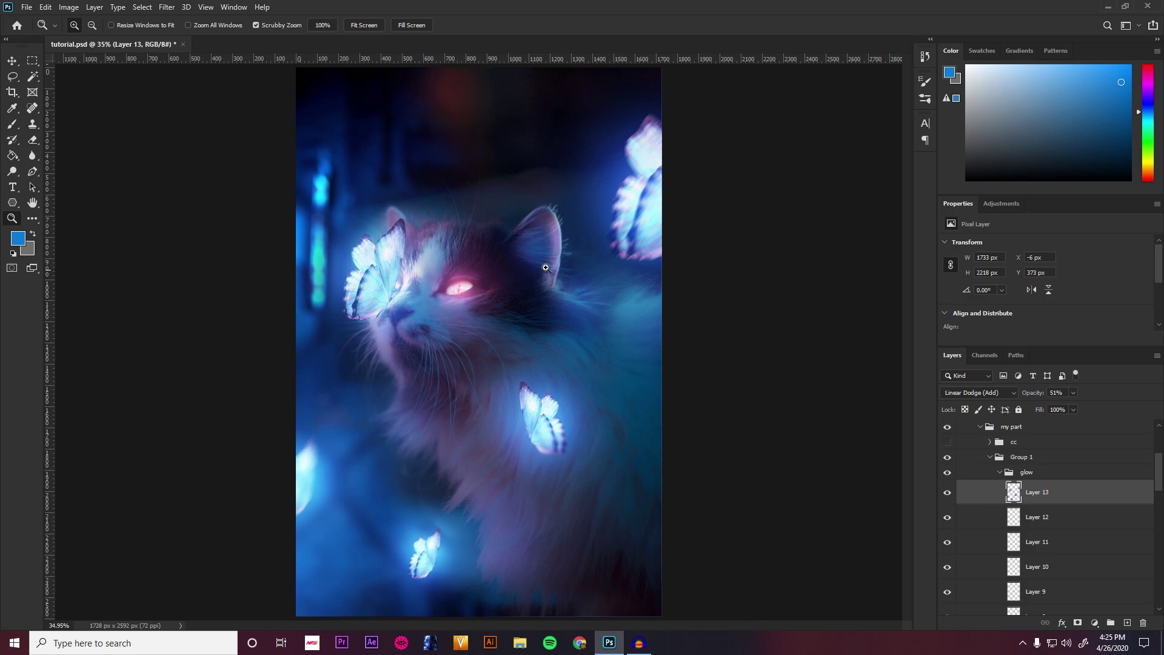
drag(616, 192, 658, 192)
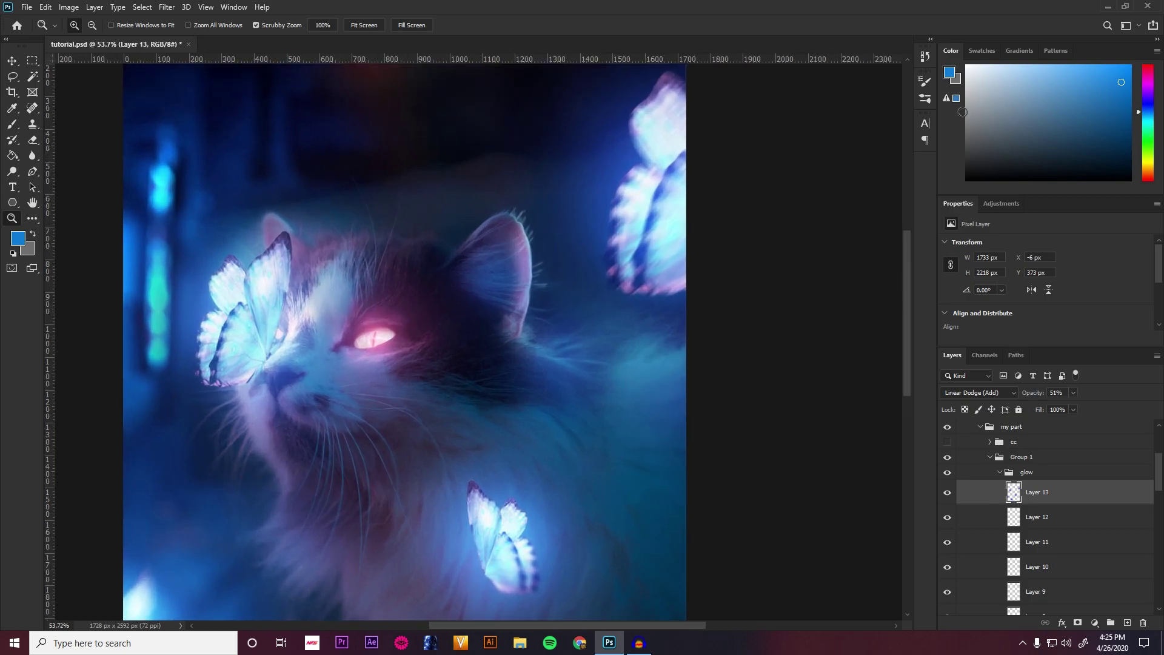
mouse_move(1122, 82)
mouse_down()
mouse_move(1123, 138)
mouse_move(1121, 74)
mouse_up()
drag(1151, 114, 1152, 123)
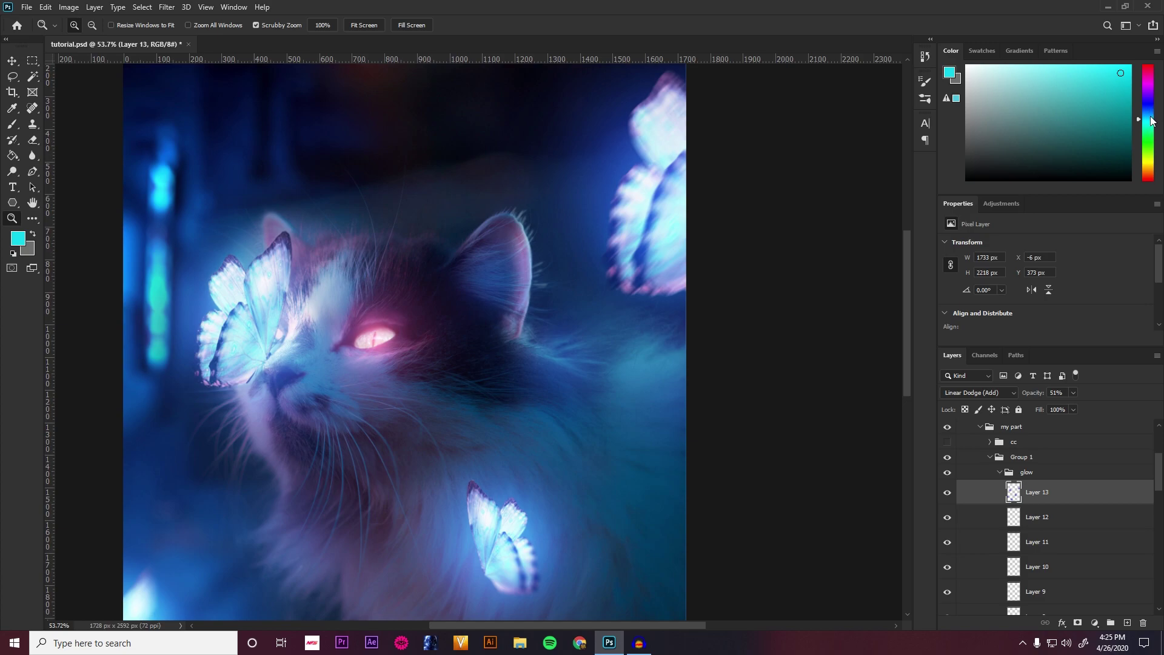
drag(1152, 121, 1141, 108)
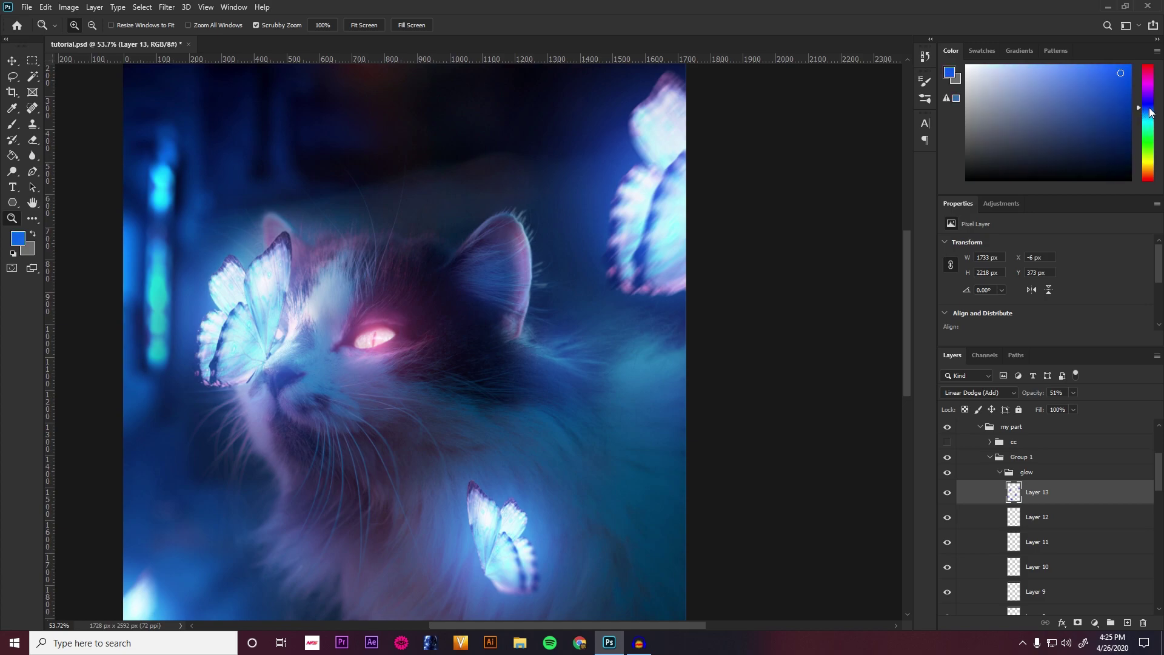
Step: Switch to the Brush tool and collapse the glow group
click(13, 125)
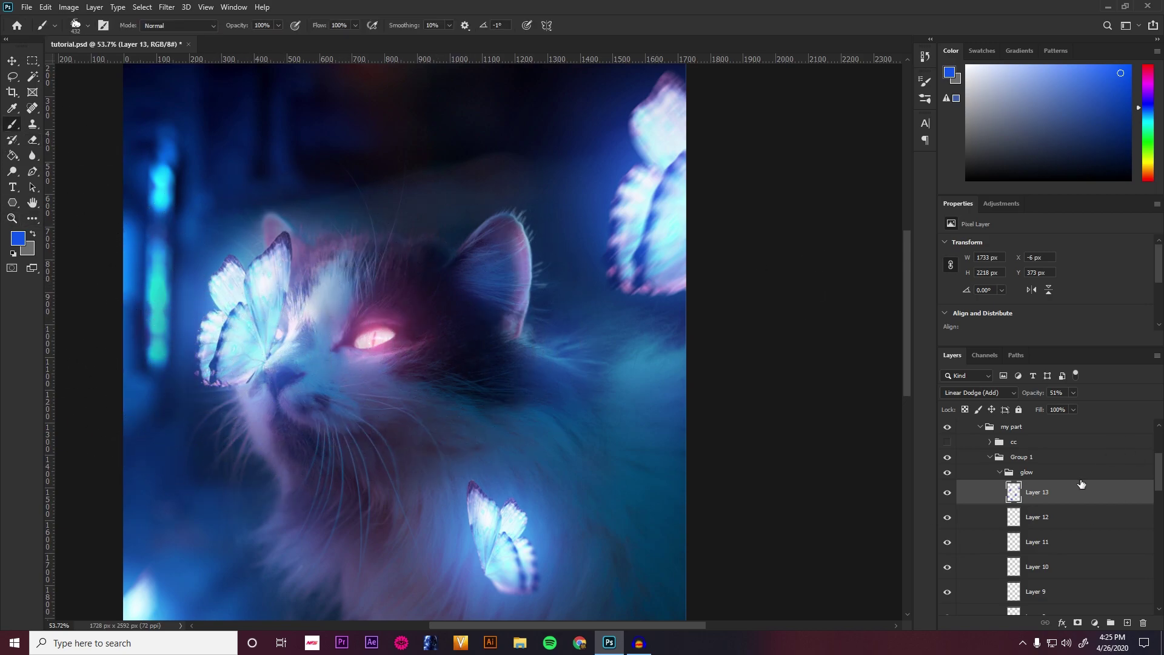
click(1001, 473)
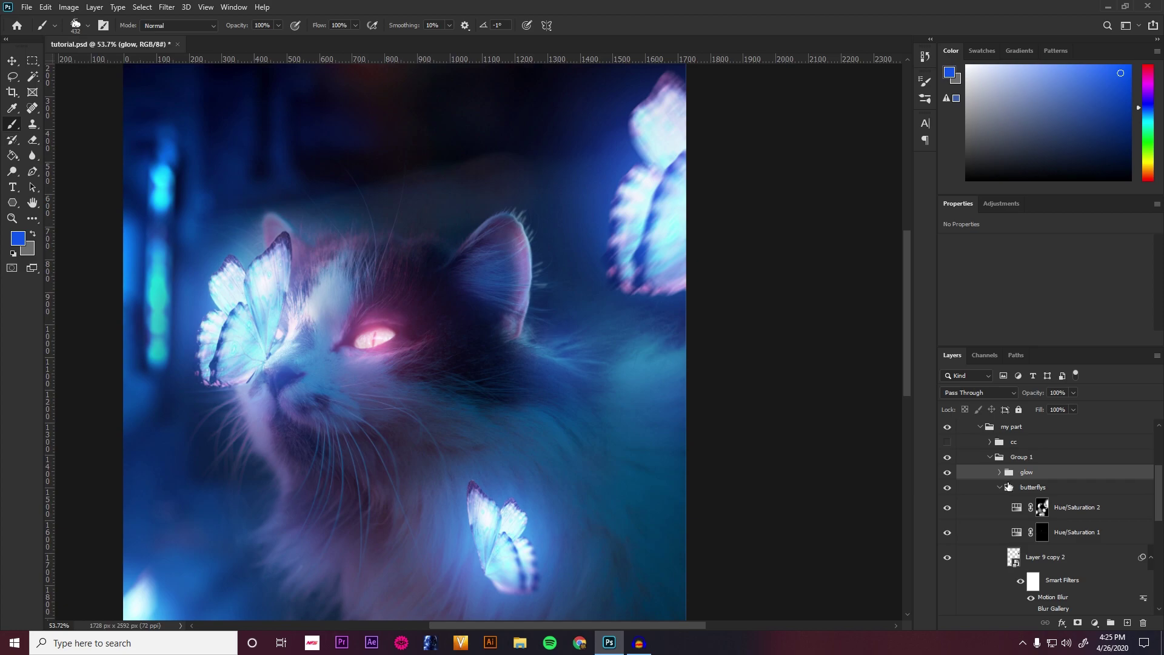
scroll(1001, 499, up, 1)
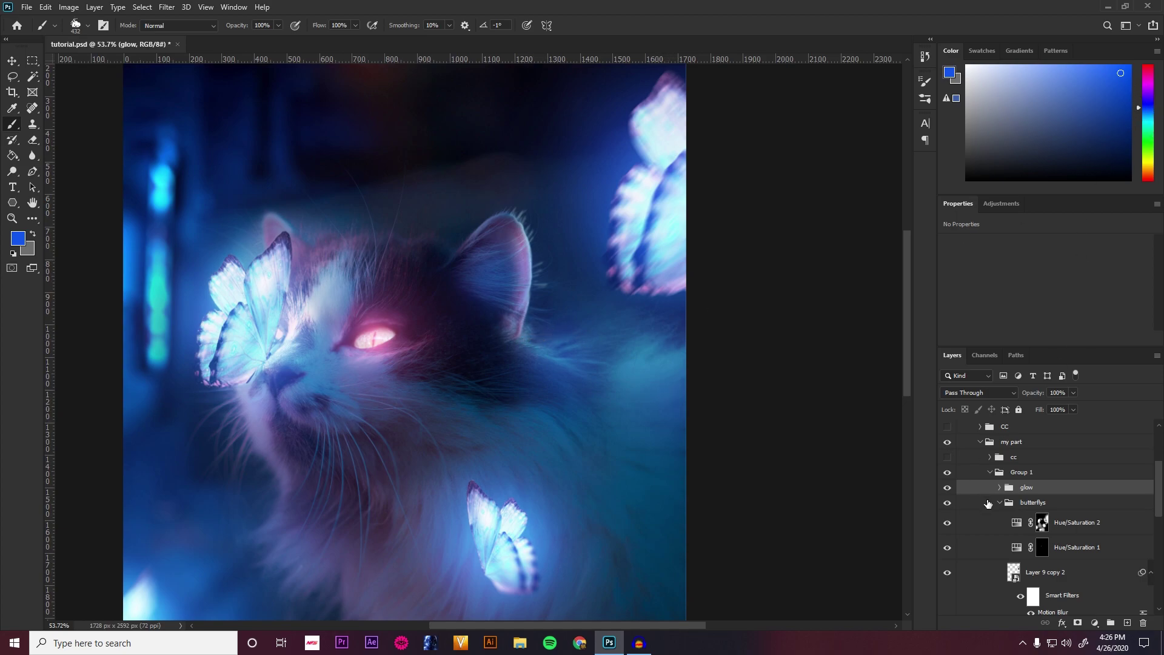
Step: Collapse Group 1 and expand the cc group to see its adjustment layers
scroll(988, 503, up, 2)
click(990, 502)
click(995, 503)
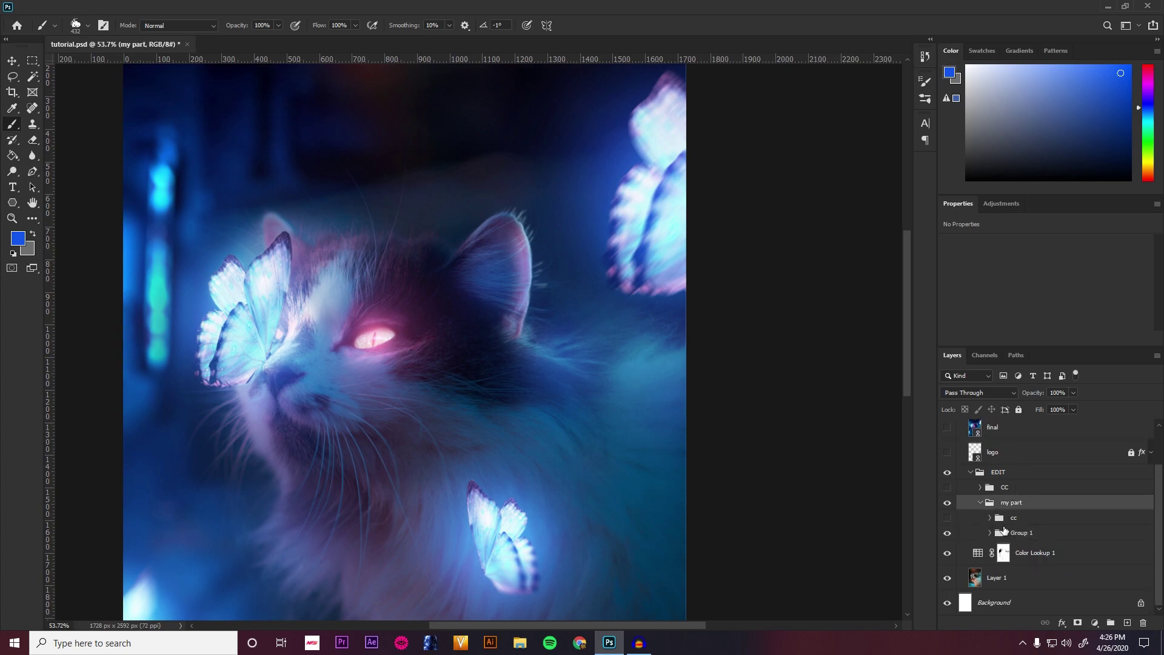
click(997, 519)
click(990, 518)
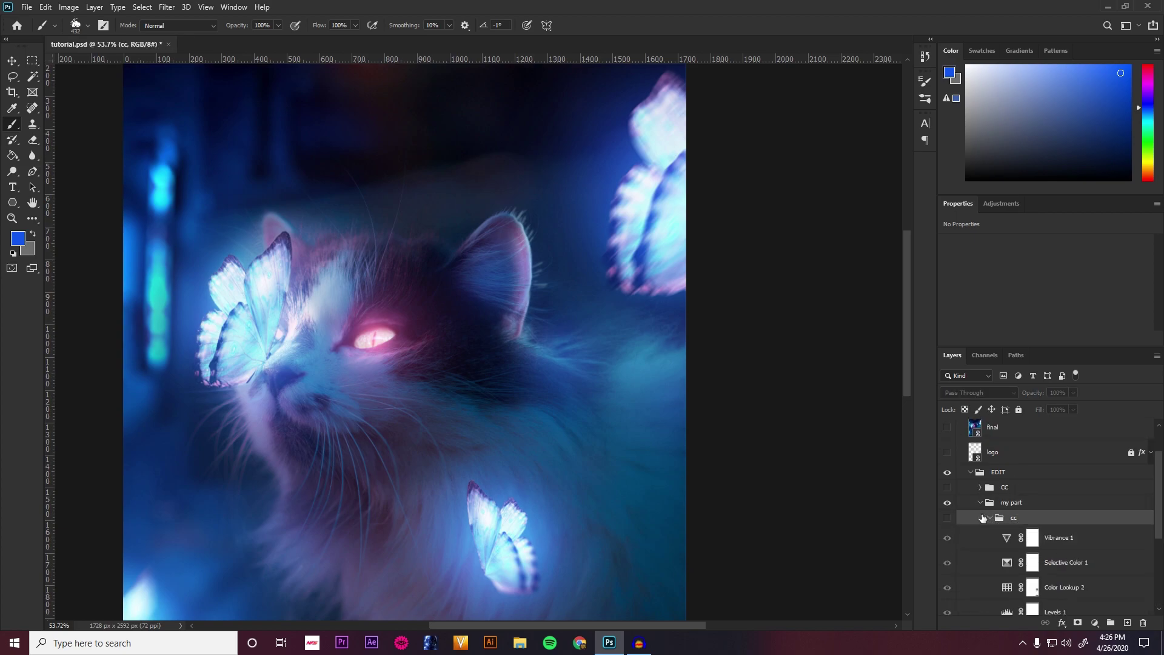
key(ctrl+0)
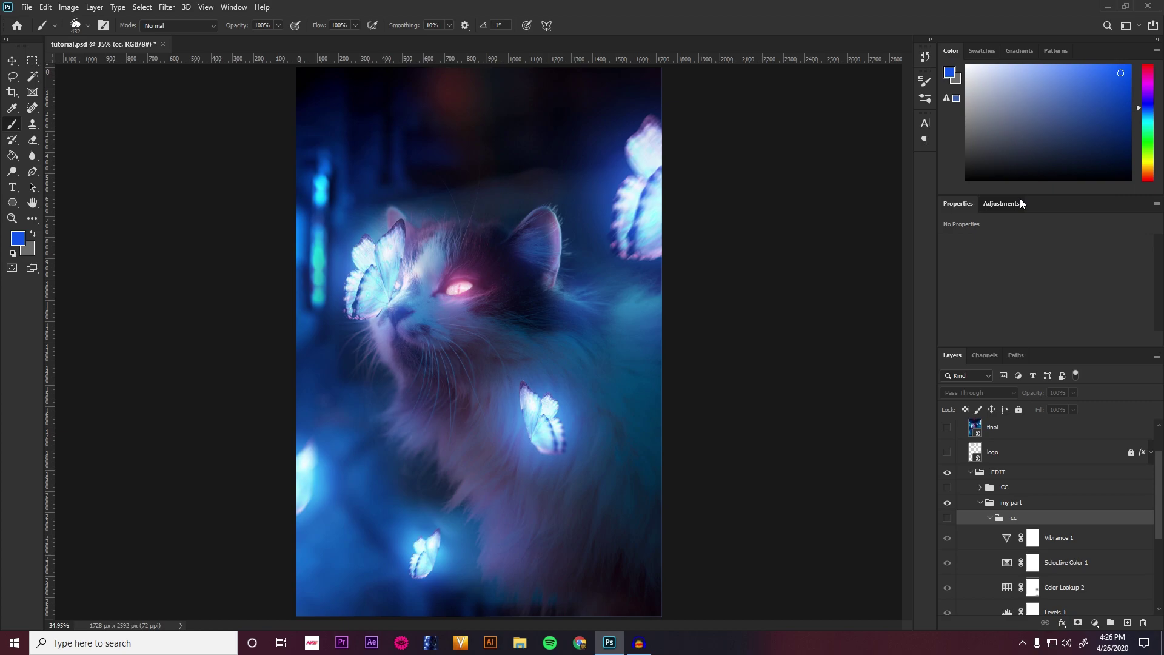
click(1004, 203)
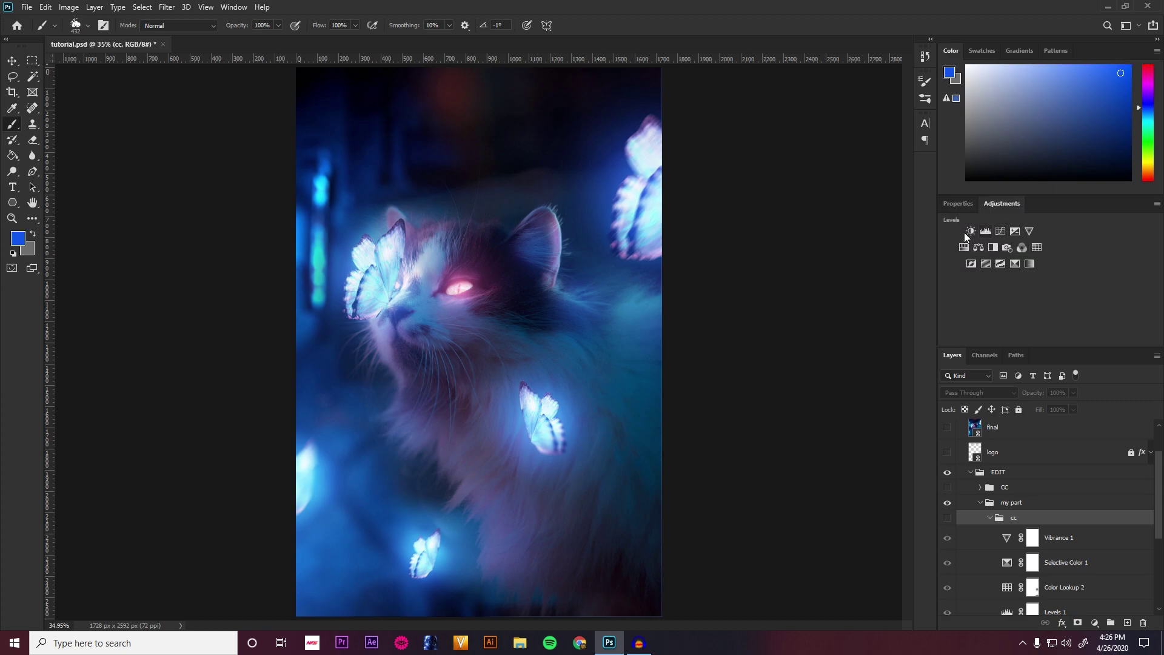
scroll(946, 510, down, 1)
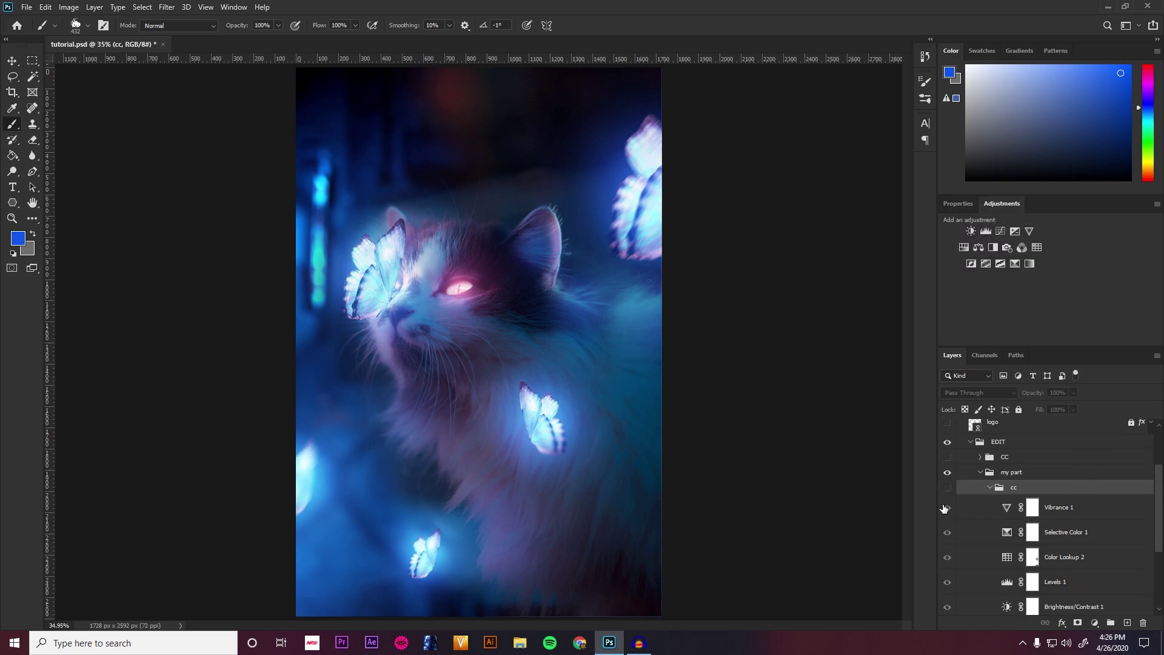
Step: Turn on the cc group and compare the image with cc and CC groups toggled off and on
click(947, 489)
scroll(949, 486, down, 1)
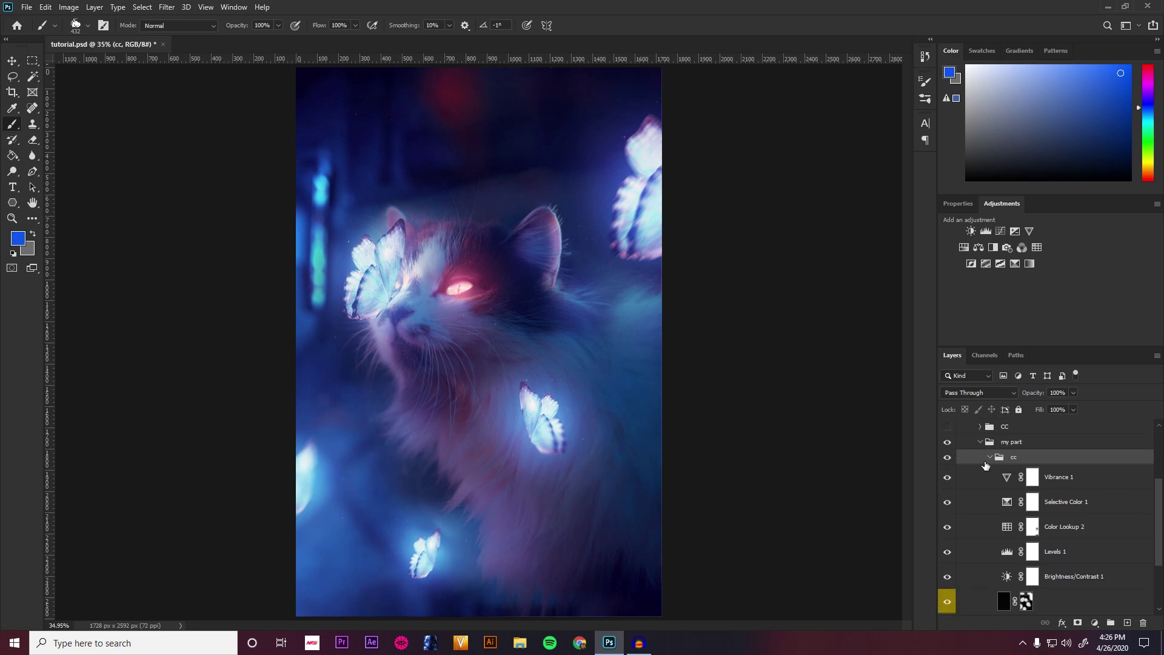
click(12, 218)
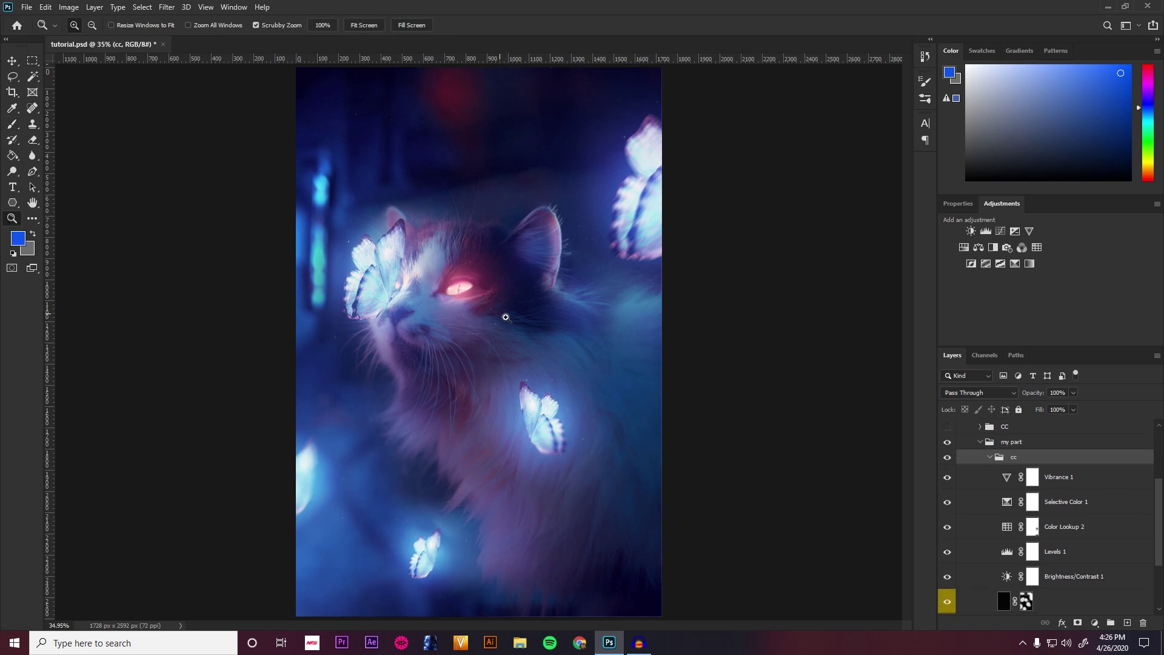
click(947, 458)
click(948, 458)
scroll(970, 497, up, 2)
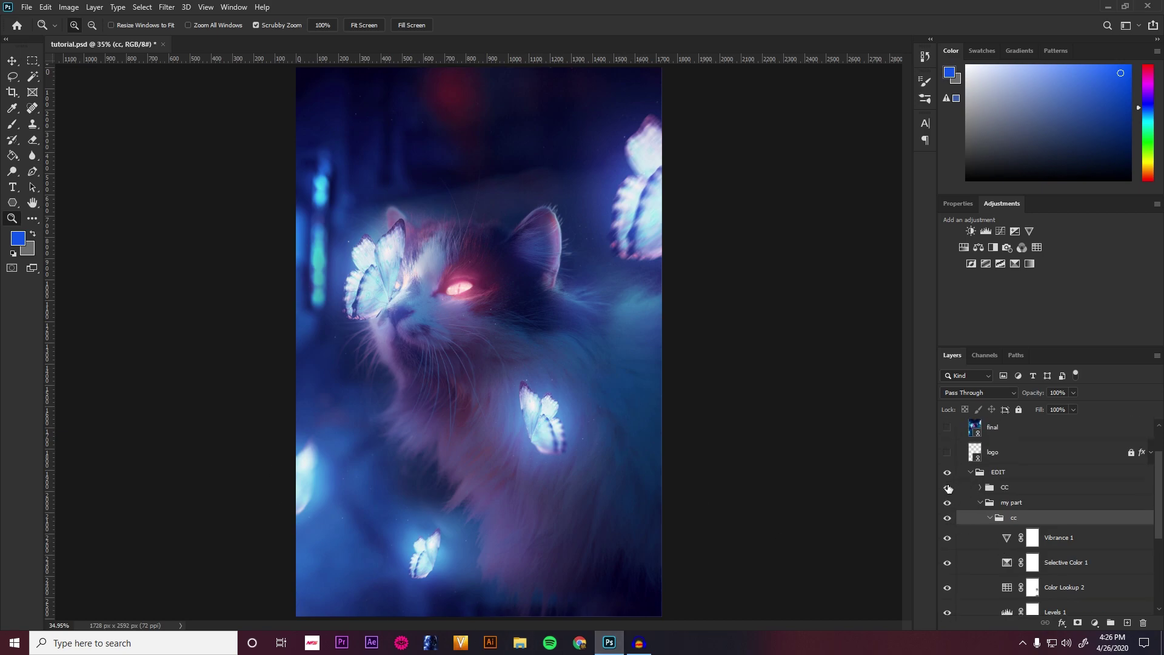
click(948, 488)
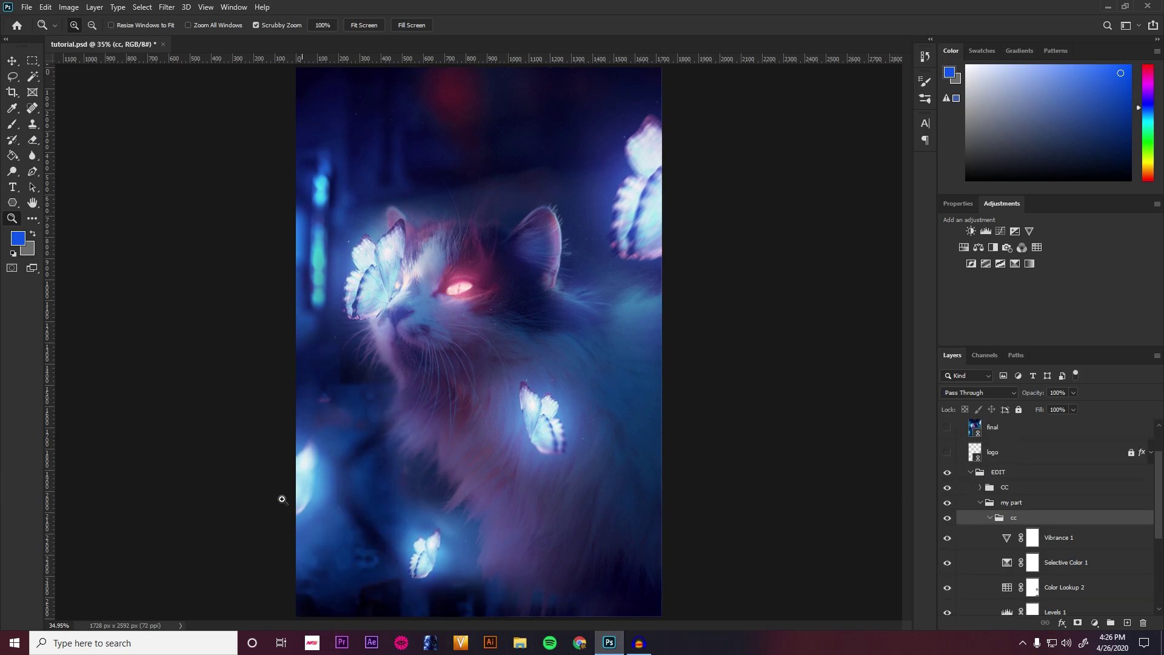
click(948, 488)
Step: Inspect the cat's glowing eye up close, then show the logo layer
drag(480, 230, 555, 248)
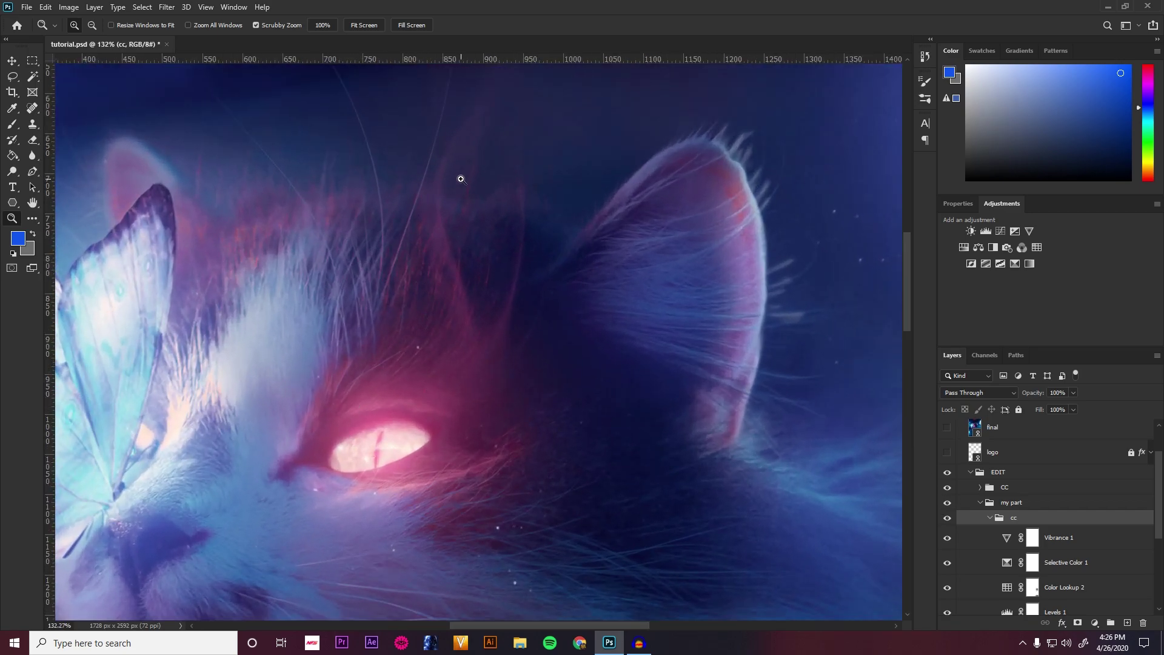
key(ctrl+0)
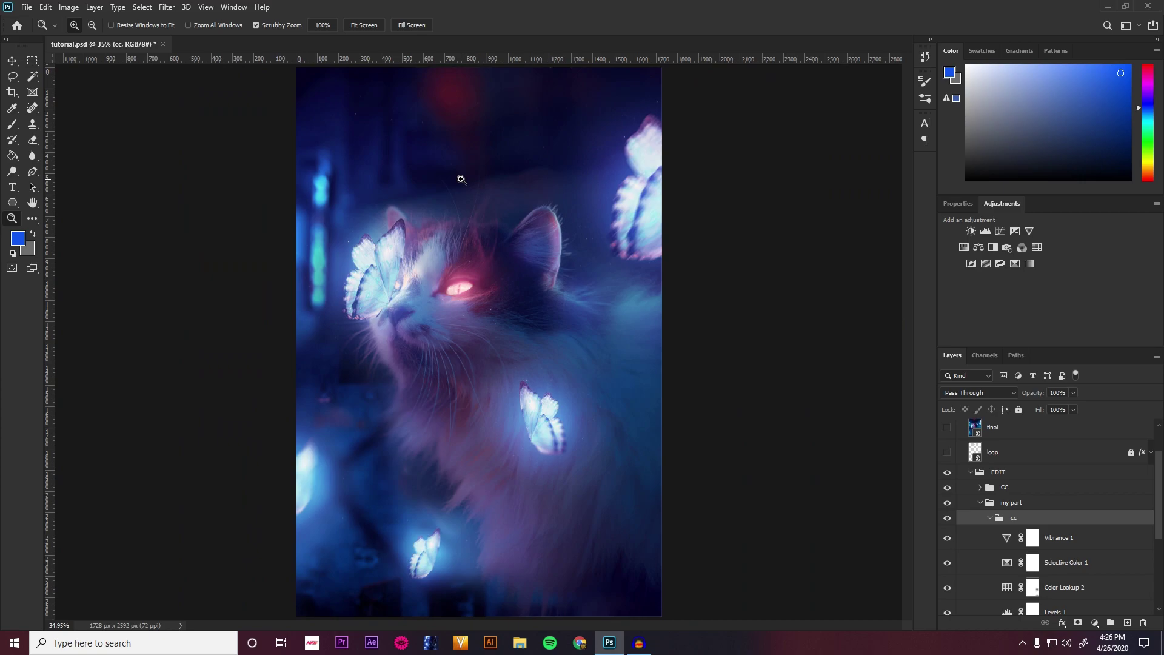
drag(650, 330, 613, 316)
scroll(988, 491, up, 2)
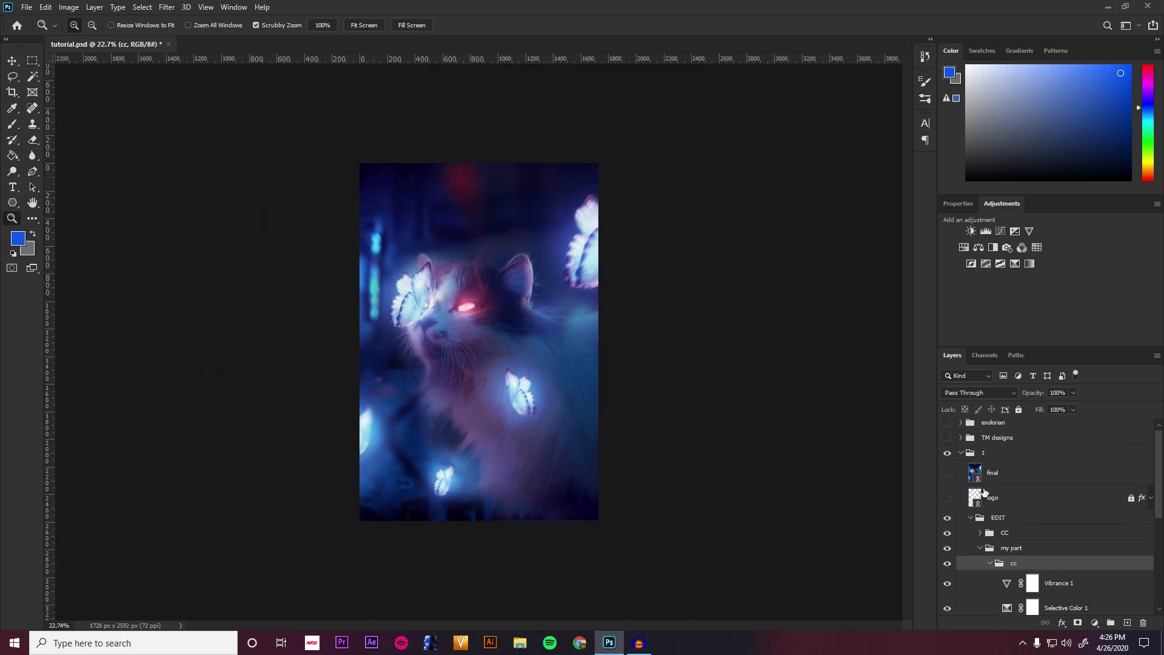
click(947, 502)
Step: Turn on the final layer to reveal the finished teal-and-pink cat image
click(1020, 478)
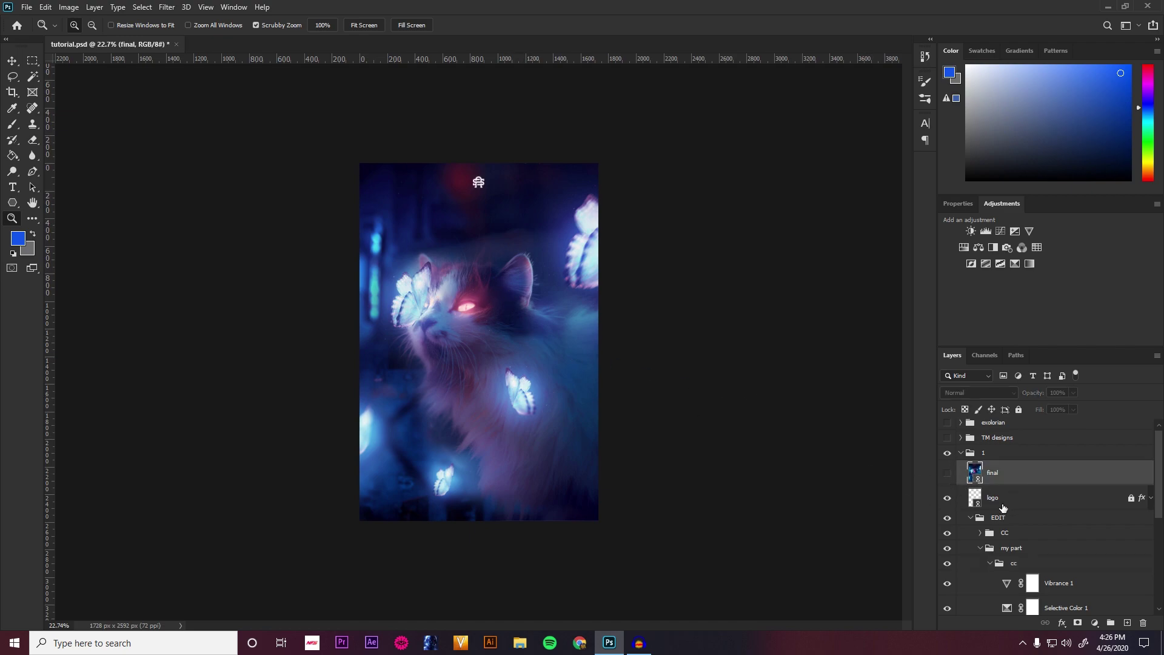
click(947, 473)
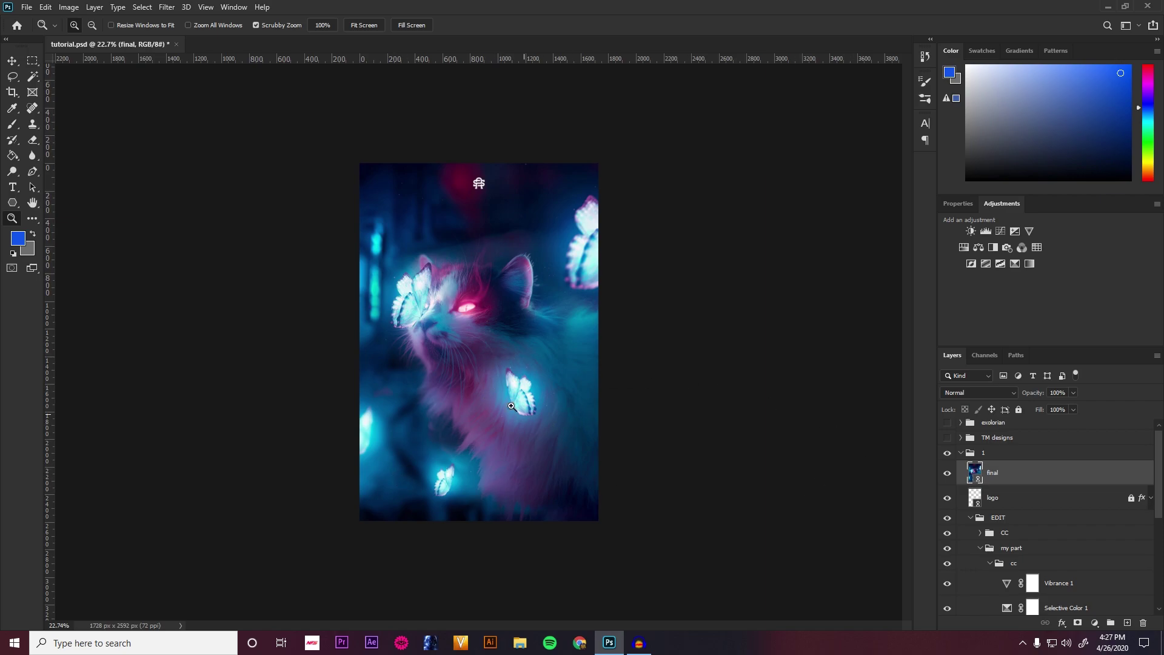
drag(524, 341, 539, 354)
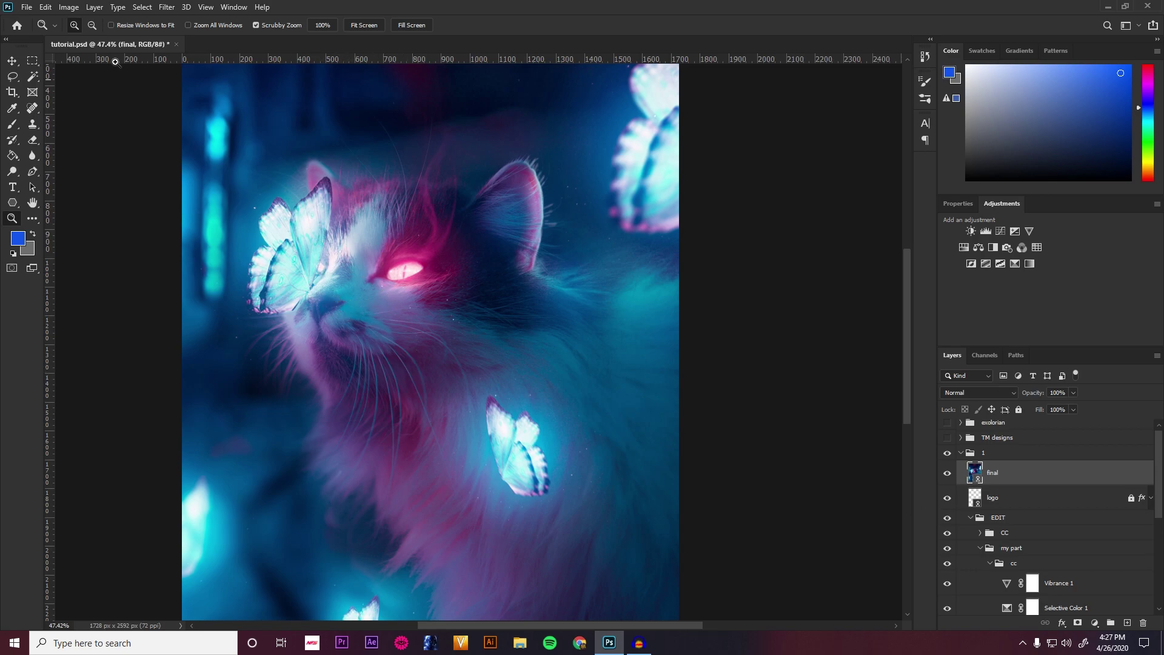
Step: Try Contrast +17 and User Presets in the Camera Raw Filter, then cancel the changes
click(166, 7)
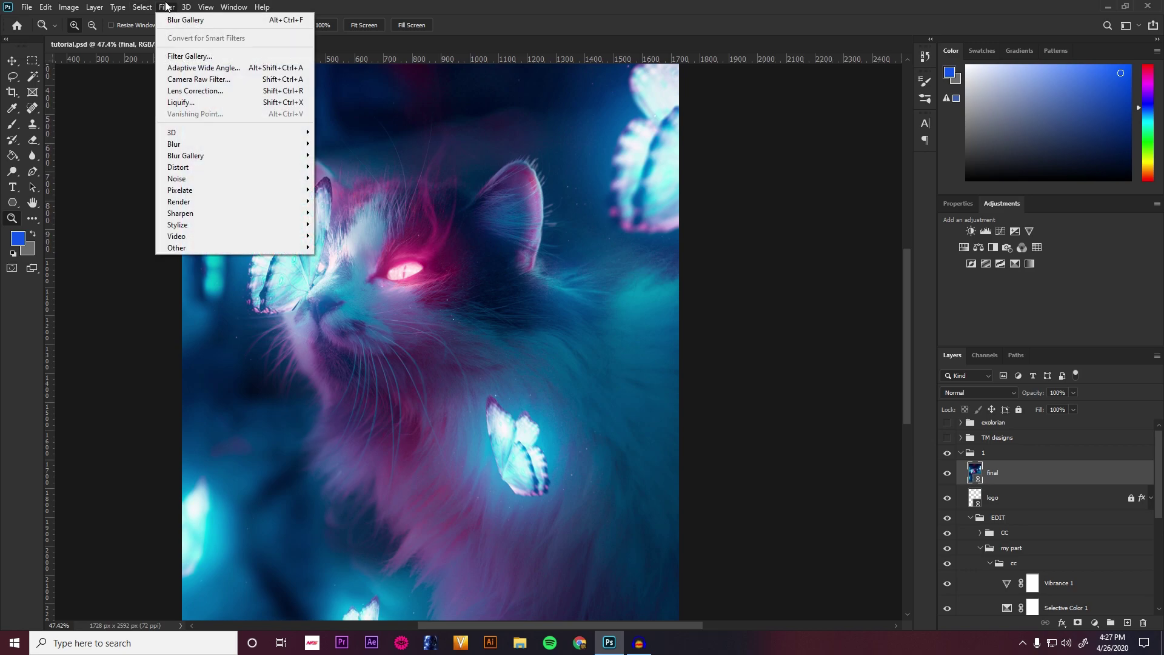
click(203, 79)
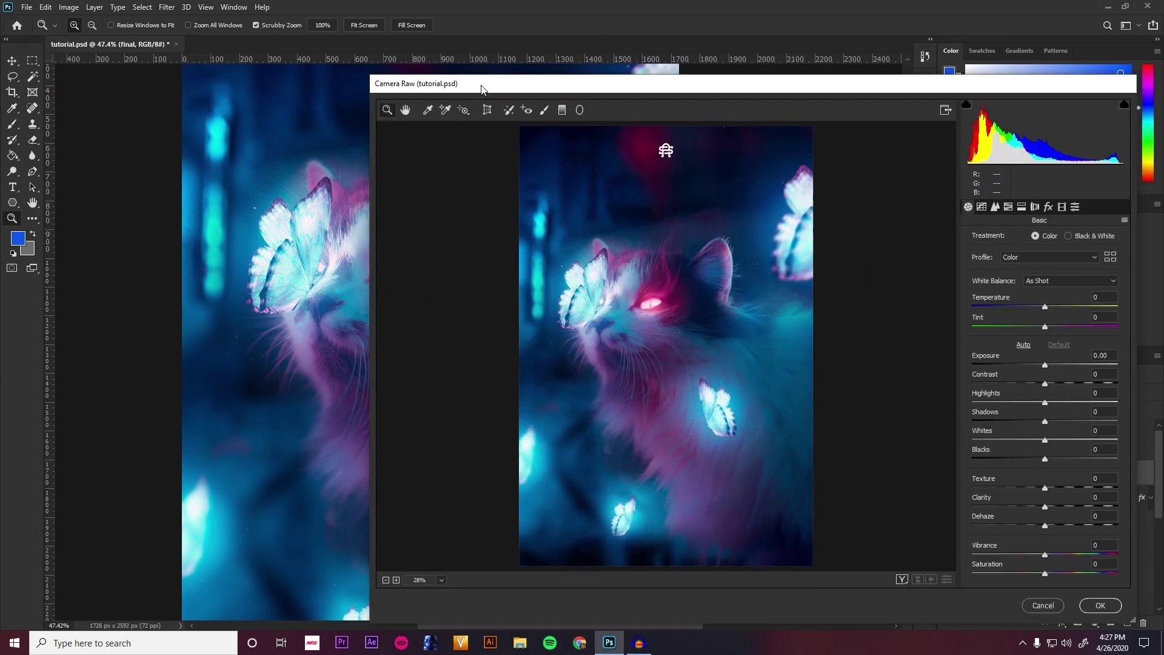
drag(487, 83, 284, 49)
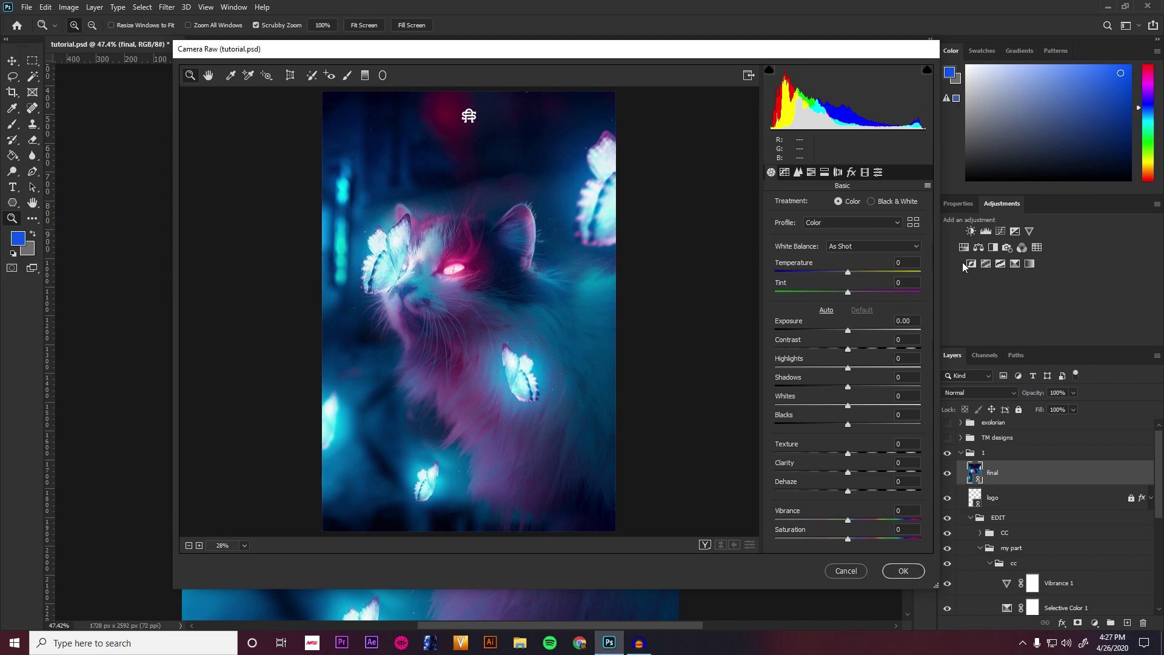
mouse_move(851, 352)
mouse_down()
mouse_move(813, 351)
mouse_move(861, 350)
mouse_up()
click(878, 173)
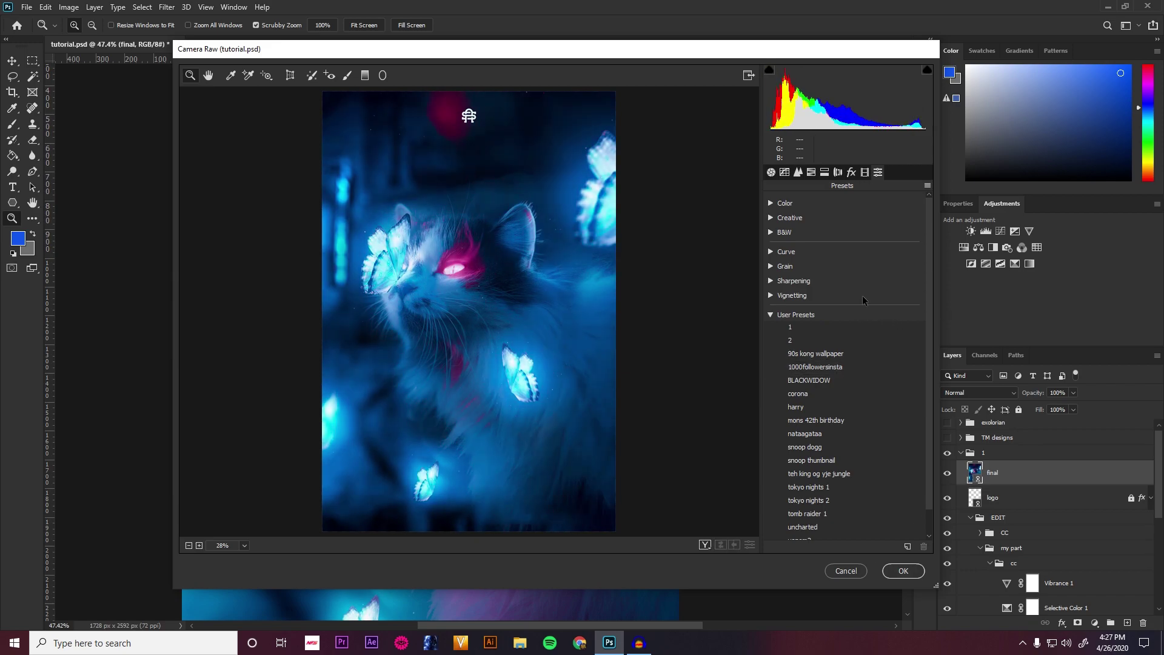
scroll(854, 304, down, 1)
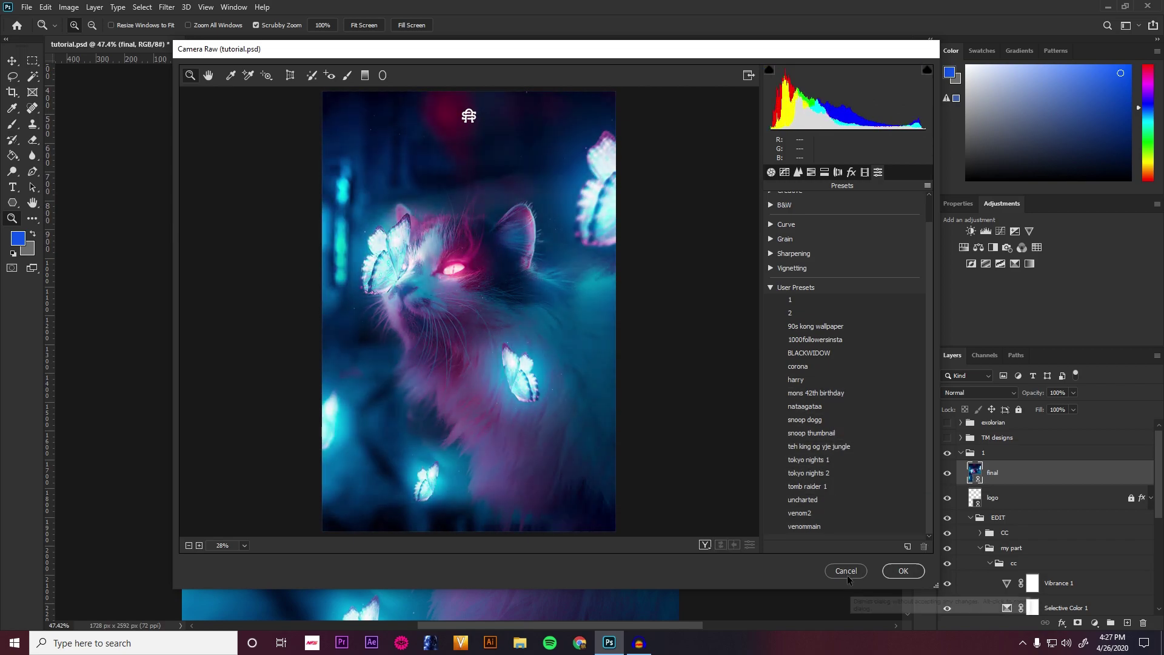
click(847, 572)
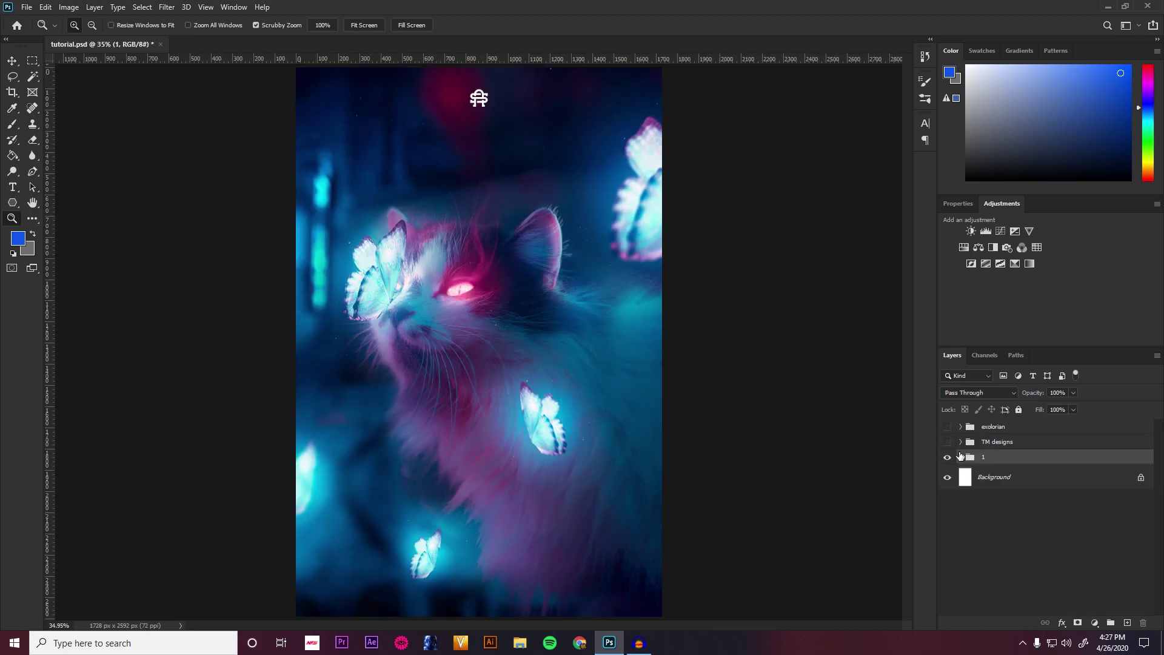
Step: Turn on and expand the TM designs group, showing Layer 14's man, car and city artwork
click(947, 442)
click(962, 443)
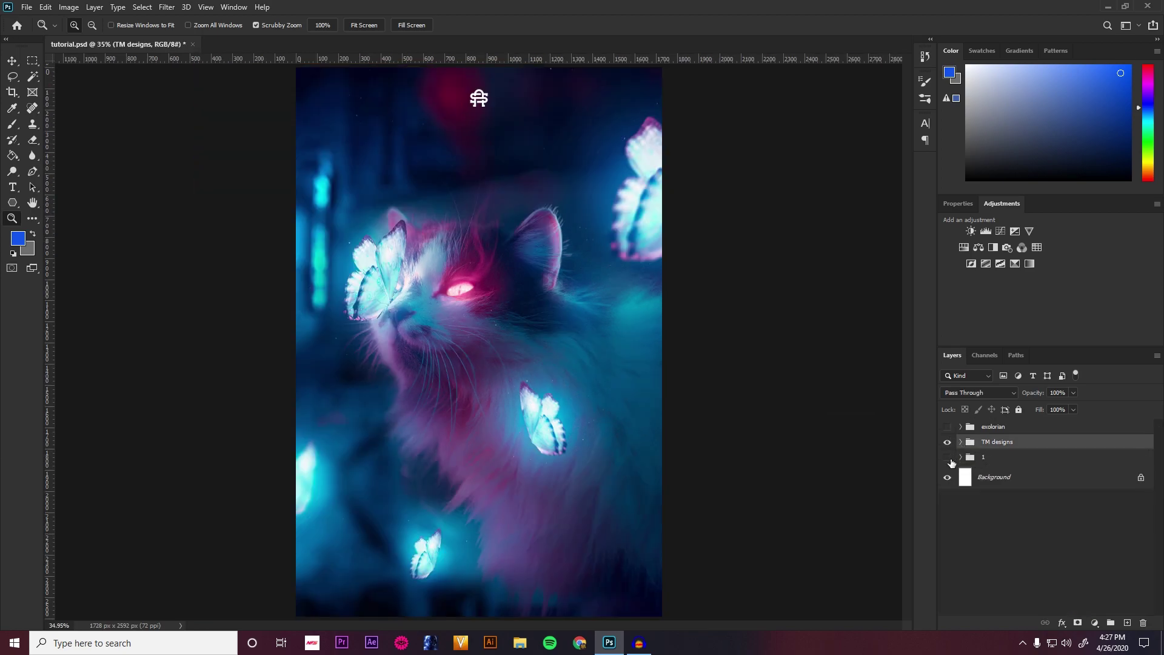
click(960, 442)
click(946, 496)
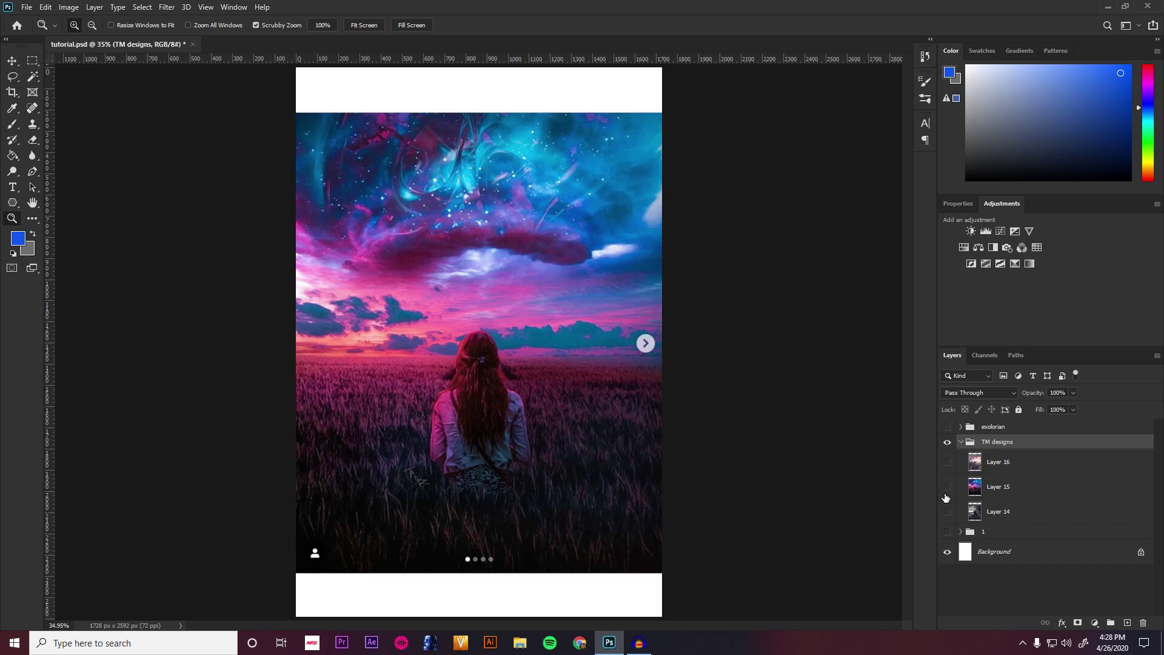
click(946, 496)
click(946, 512)
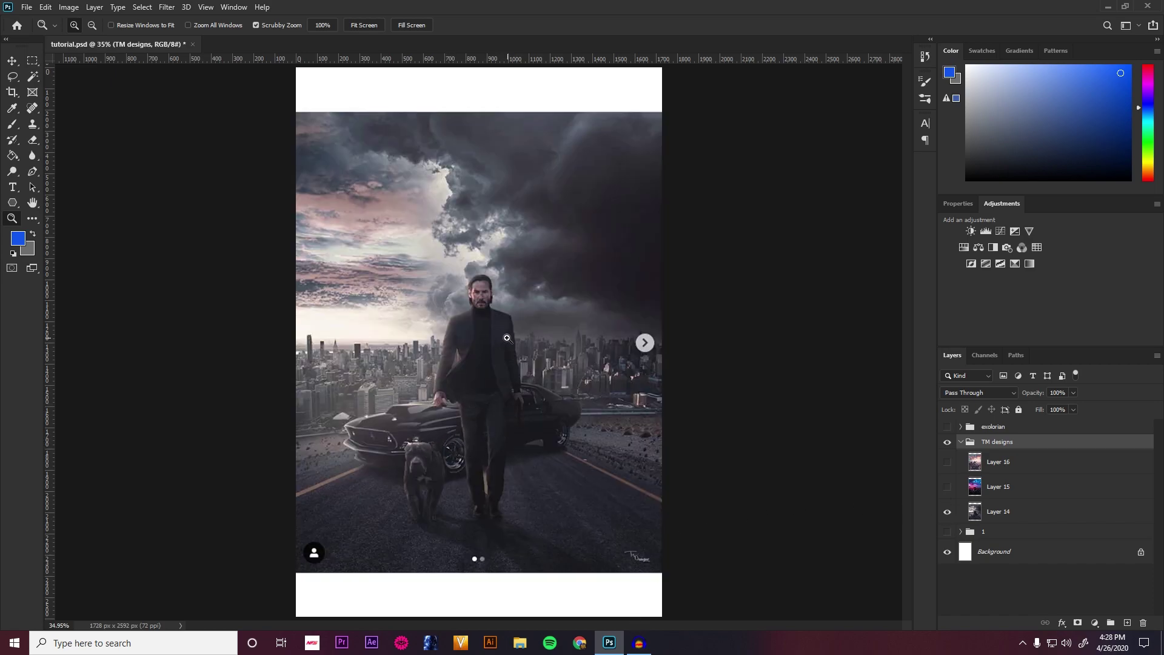
Step: Zoom around the artwork, inspecting the road, dog and the man's feet
click(313, 338)
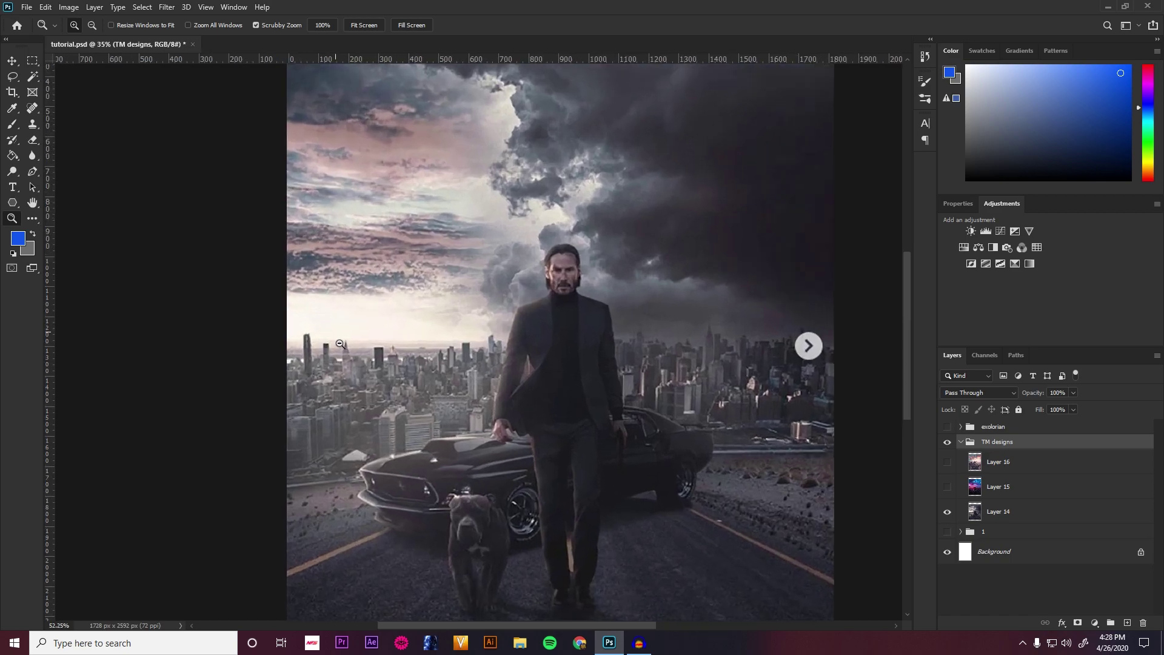
key(ctrl+0)
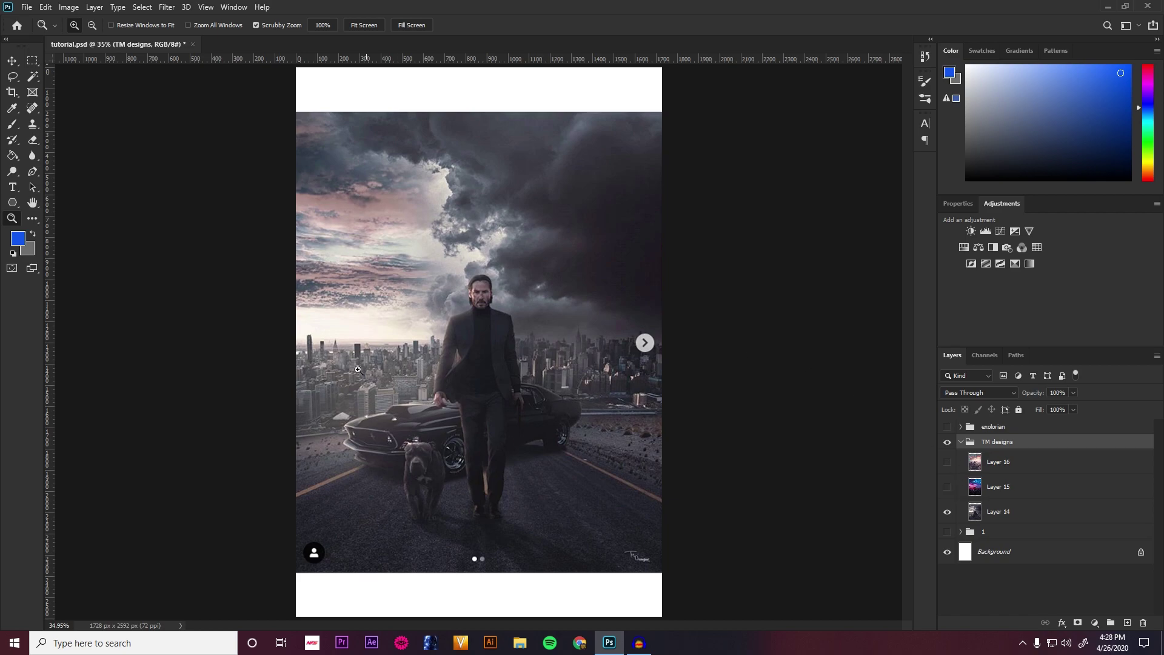
scroll(447, 304, up, 3)
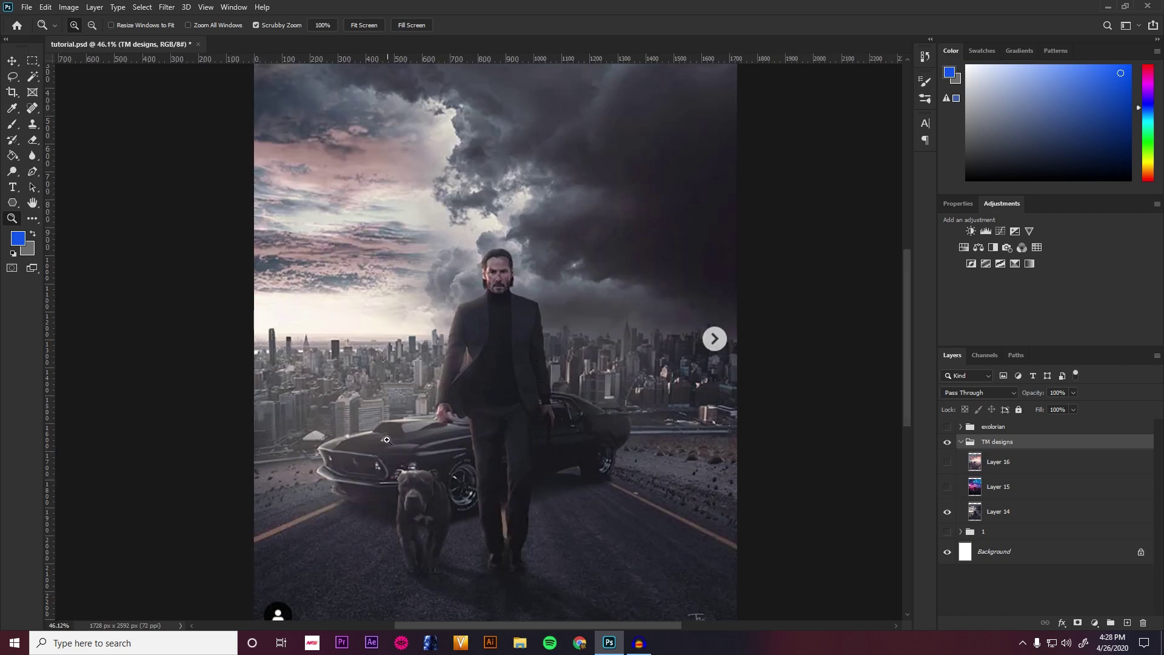
drag(444, 251, 482, 137)
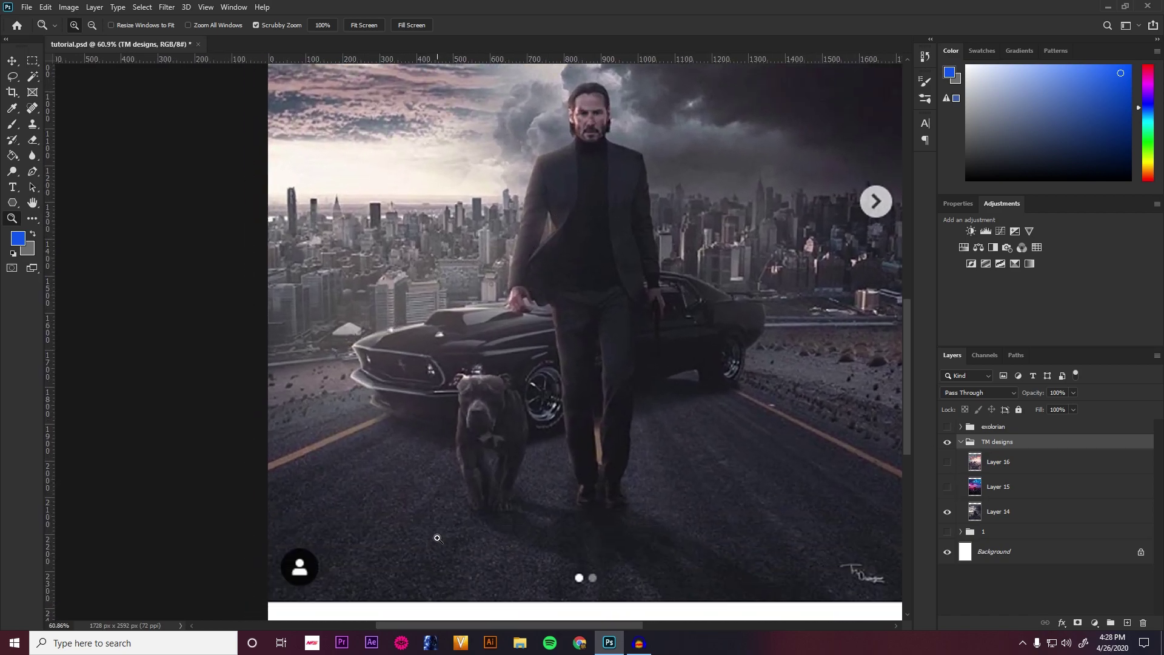
key(ctrl+0)
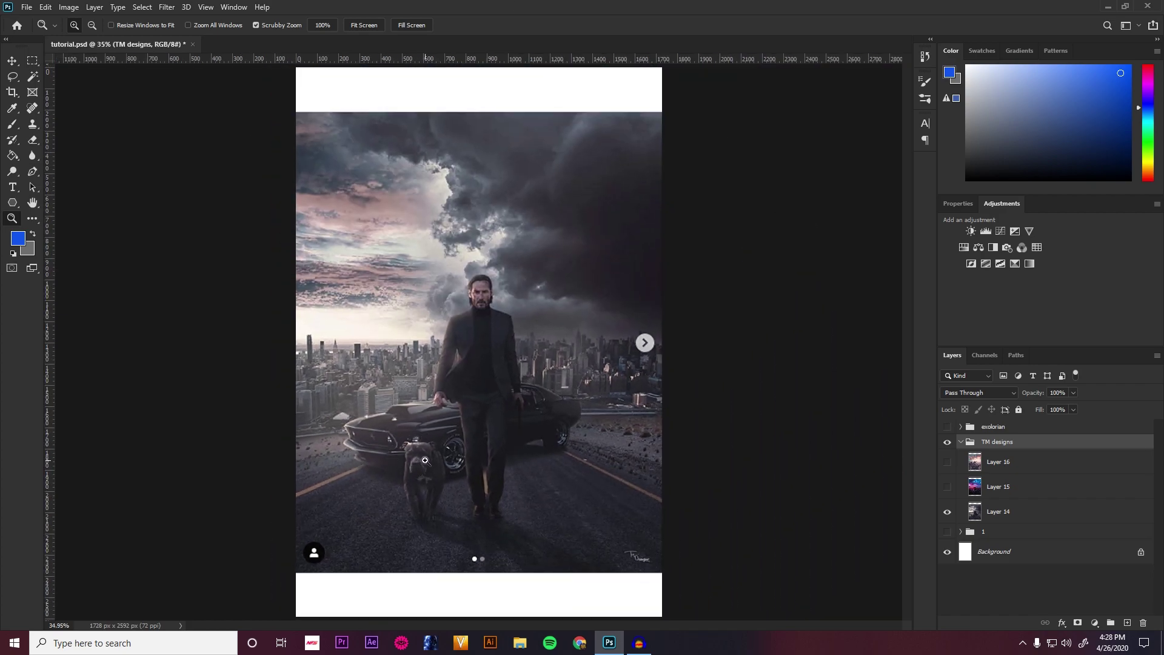
drag(489, 544, 495, 488)
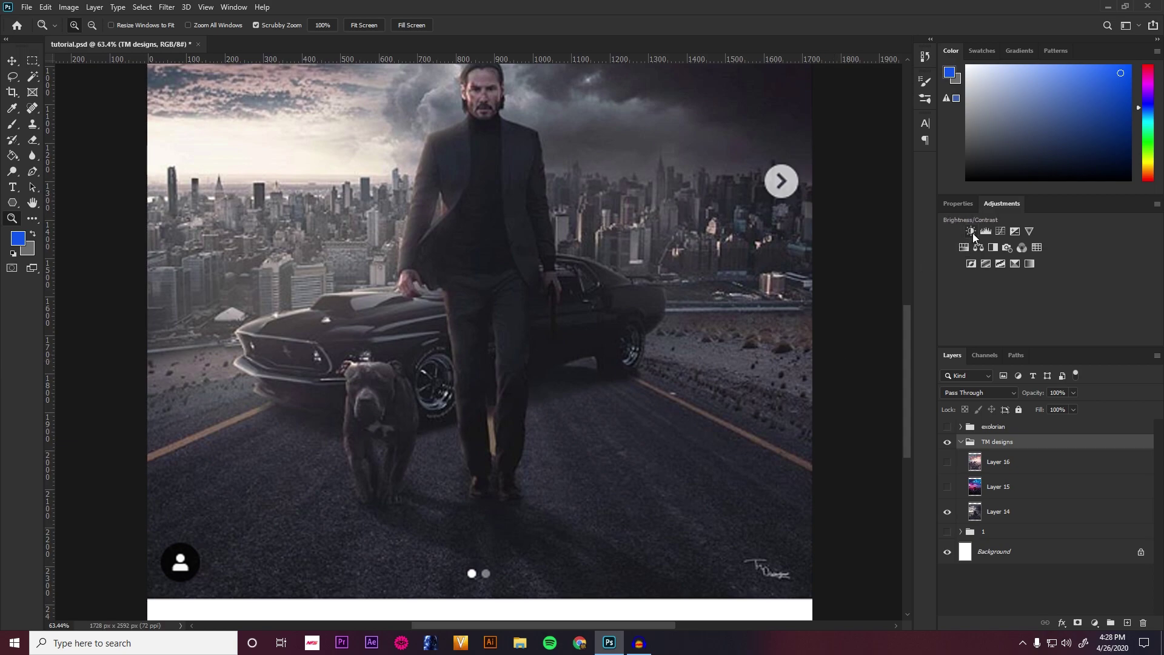
click(1011, 231)
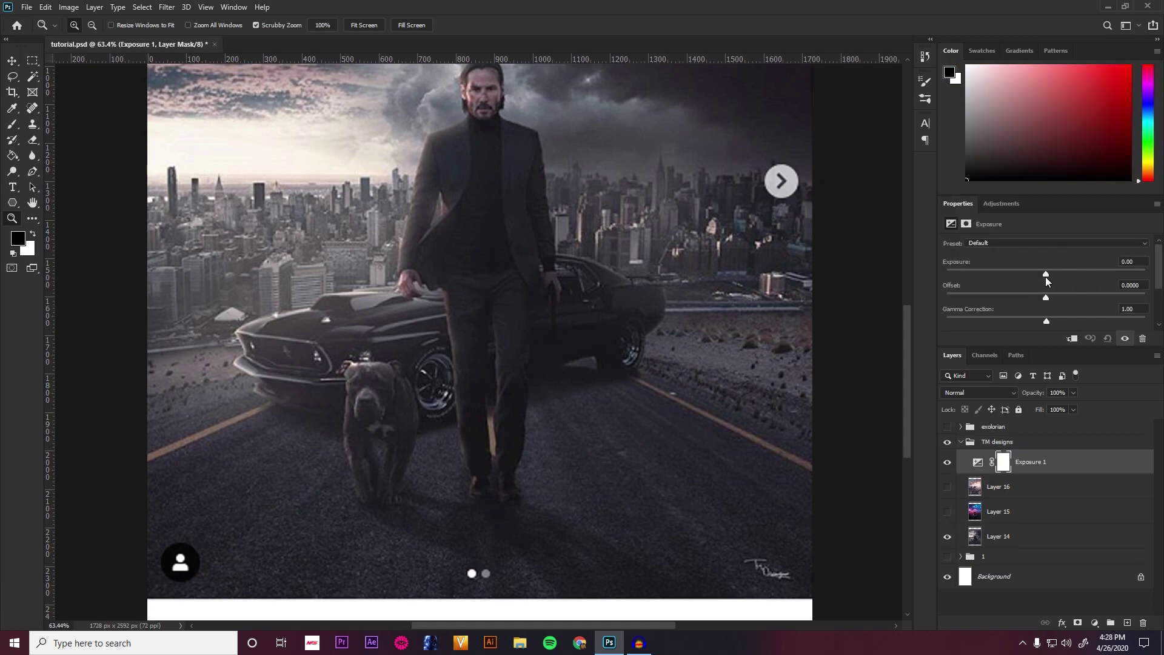
drag(1045, 276, 1003, 281)
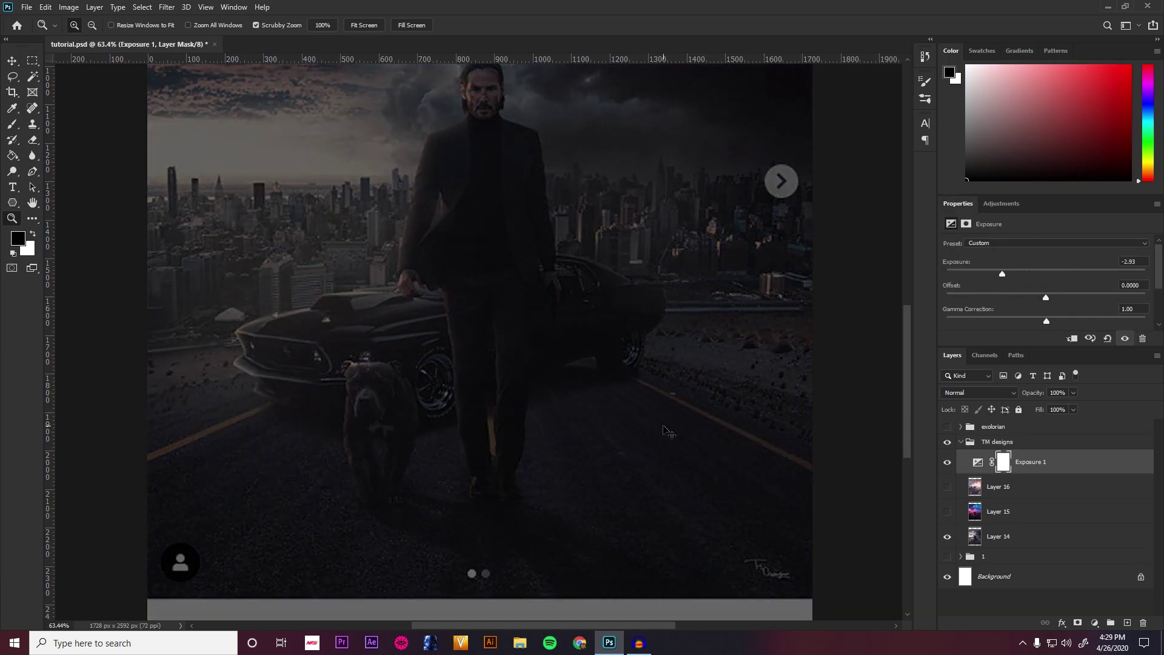
key(ctrl+i)
key(b)
scroll(667, 437, down, 1)
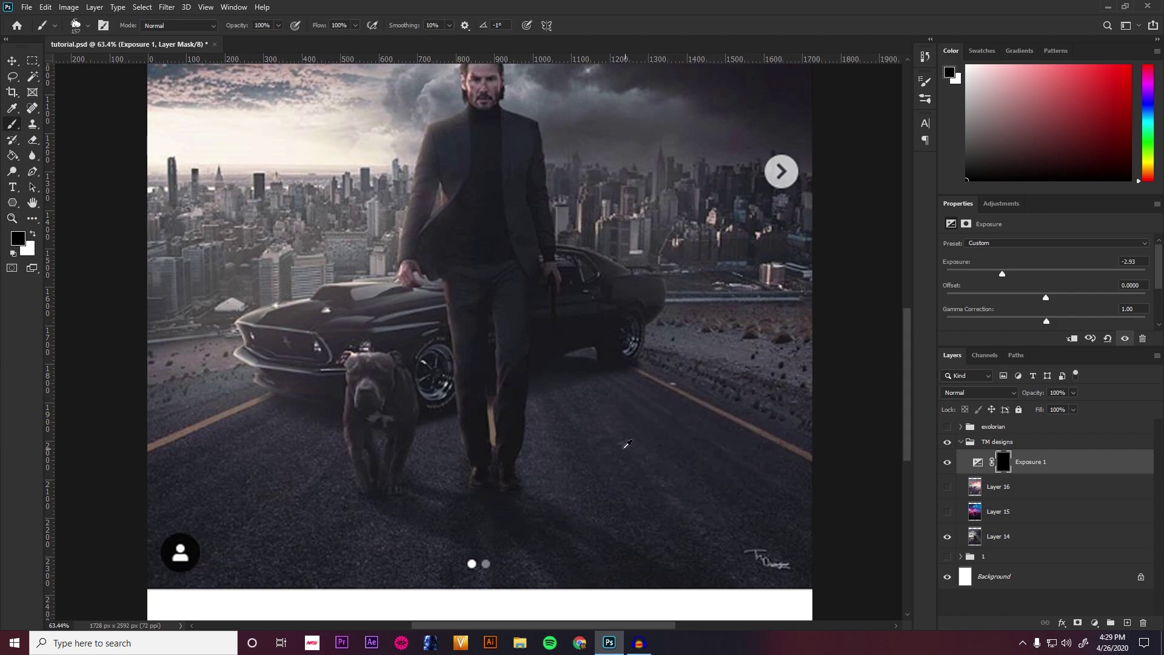
key(x)
mouse_move(651, 451)
mouse_down()
mouse_move(727, 504)
mouse_move(582, 433)
mouse_up()
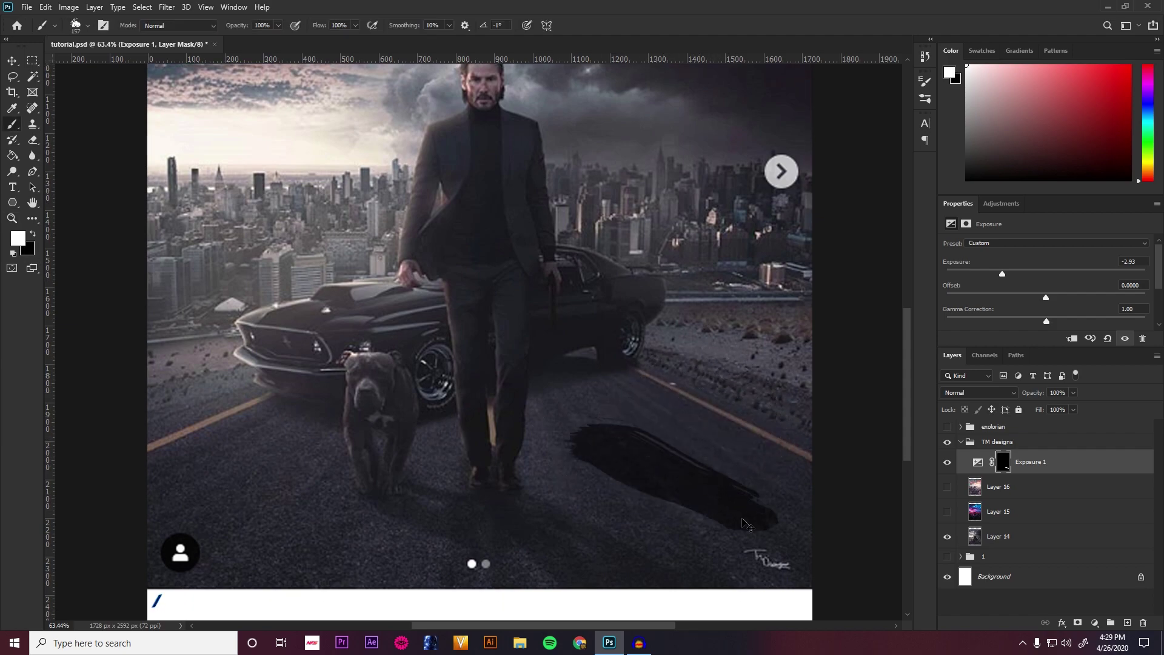
key(ctrl+z)
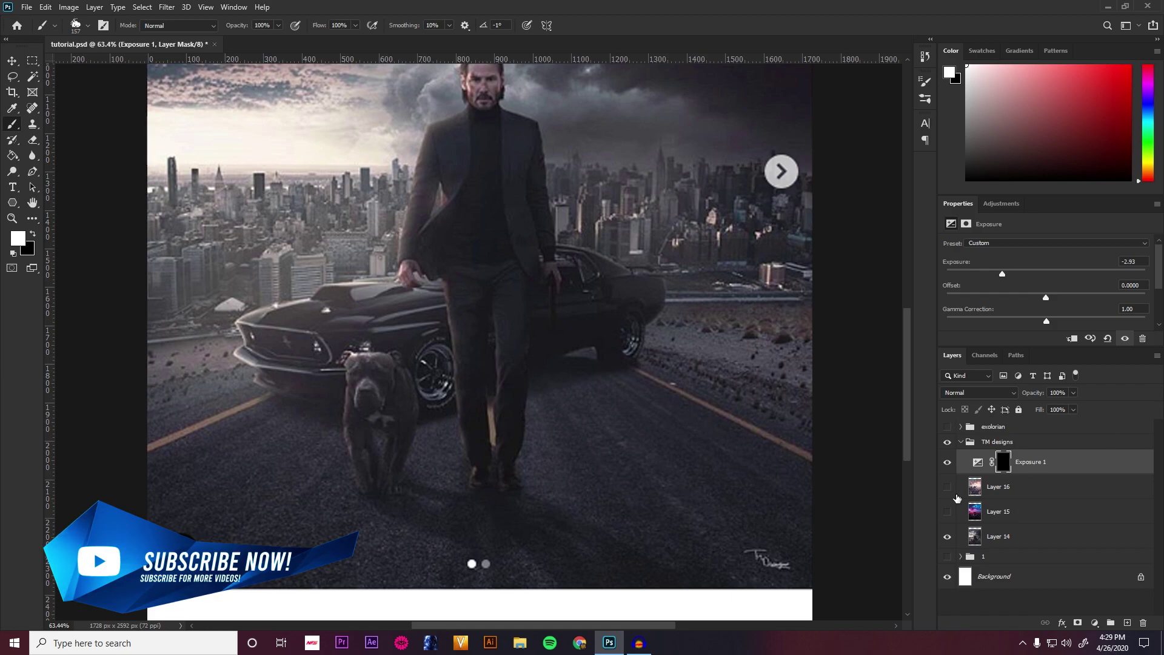
key(Delete)
key(ctrl+0)
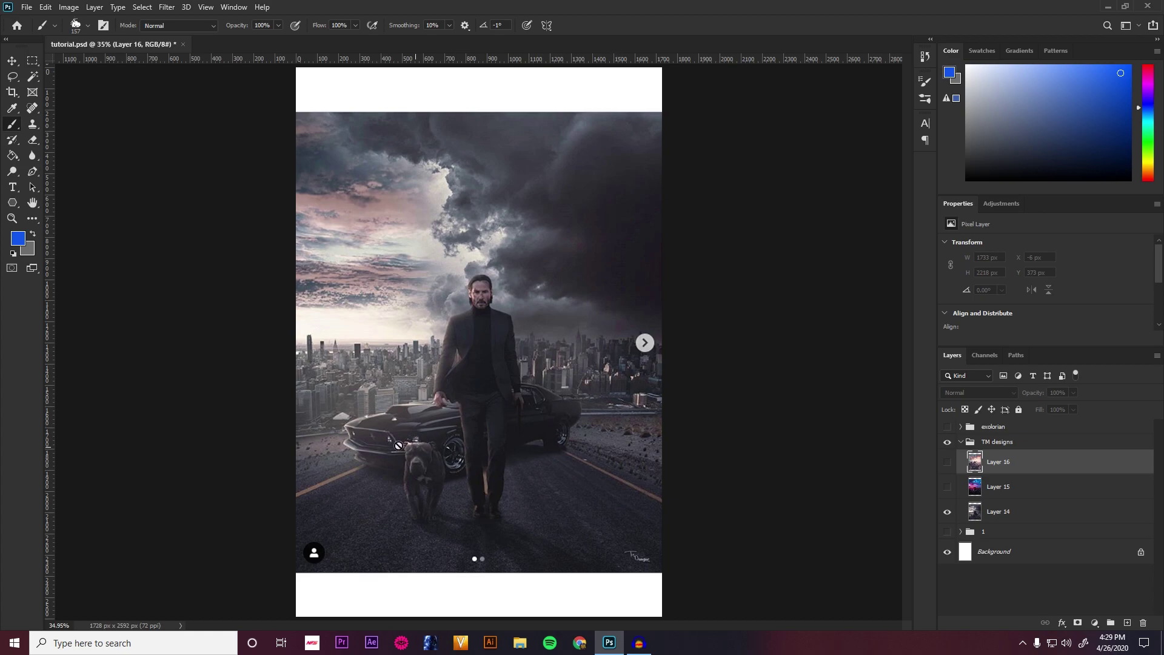
click(11, 219)
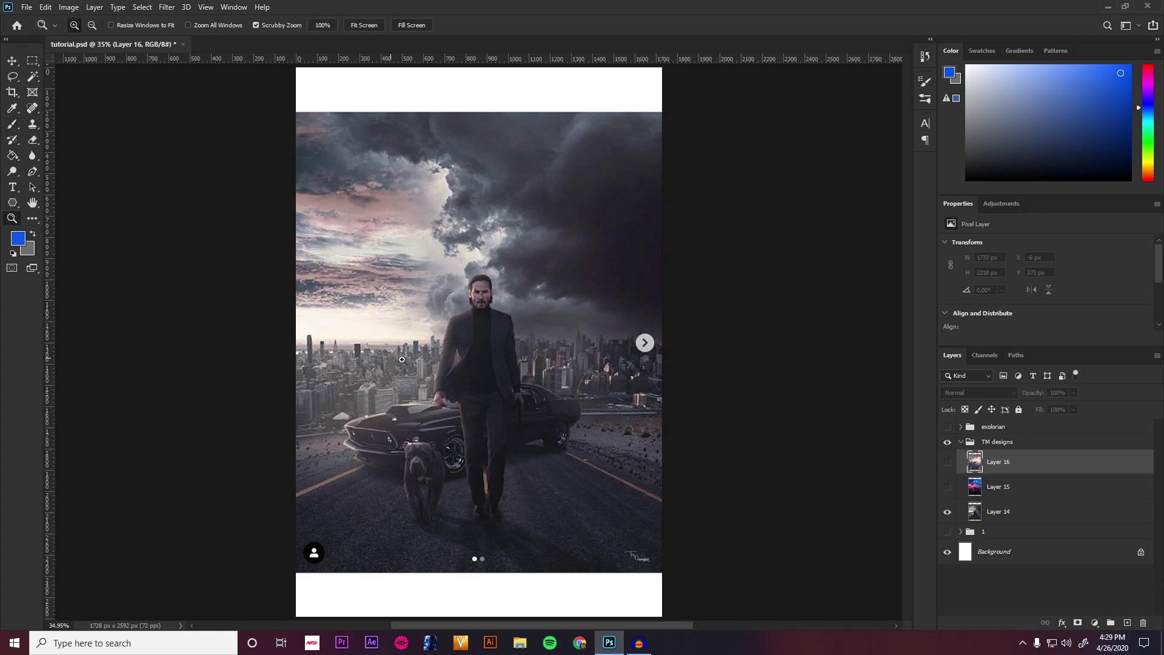
click(402, 382)
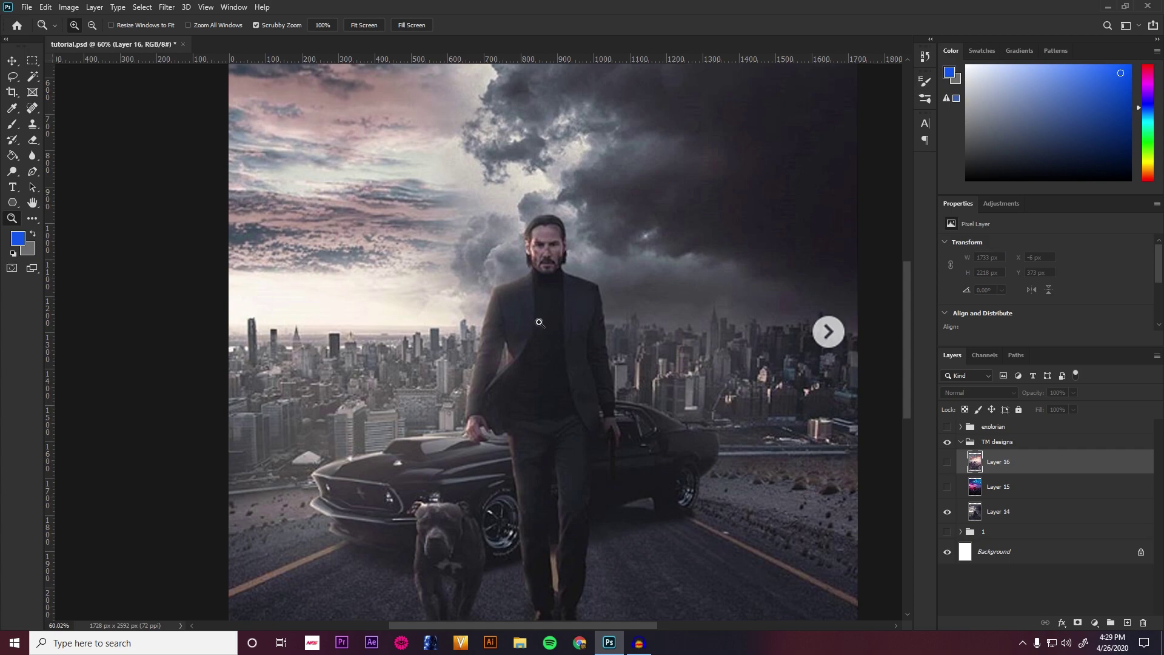
drag(466, 390, 557, 256)
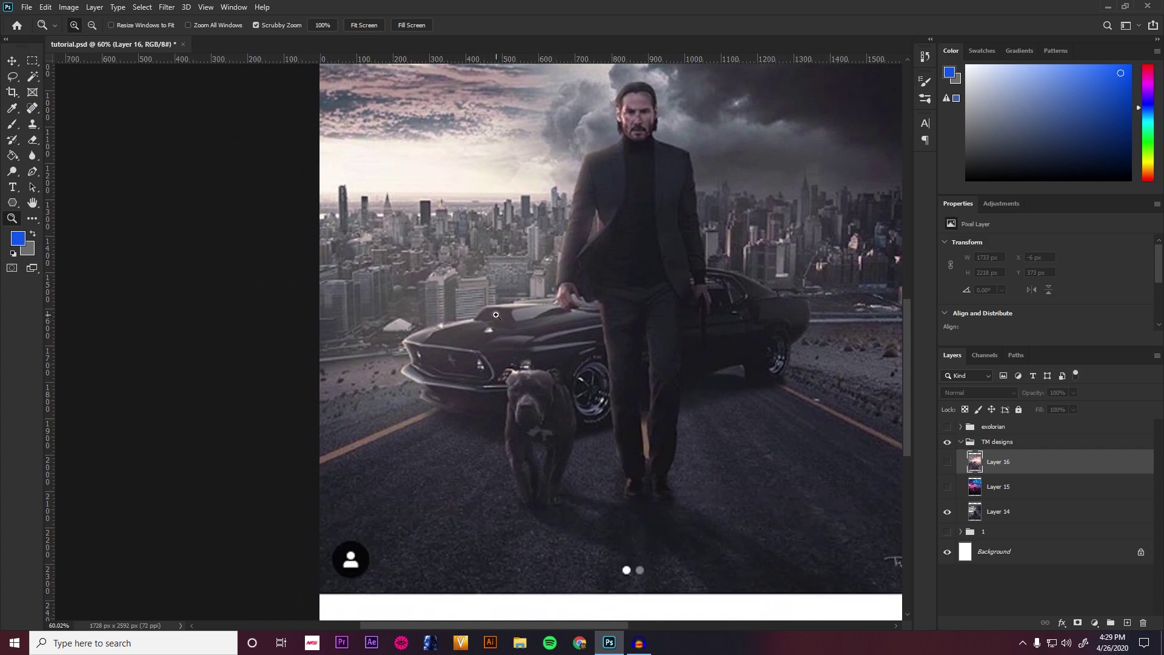
key(ctrl+0)
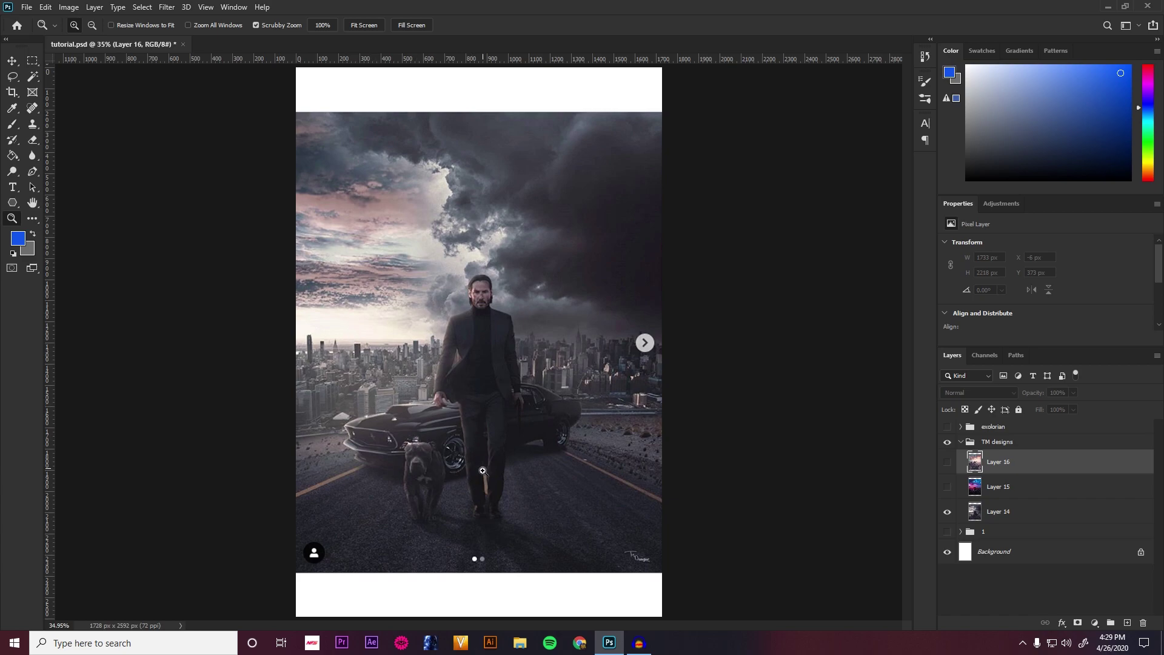
drag(406, 495, 565, 335)
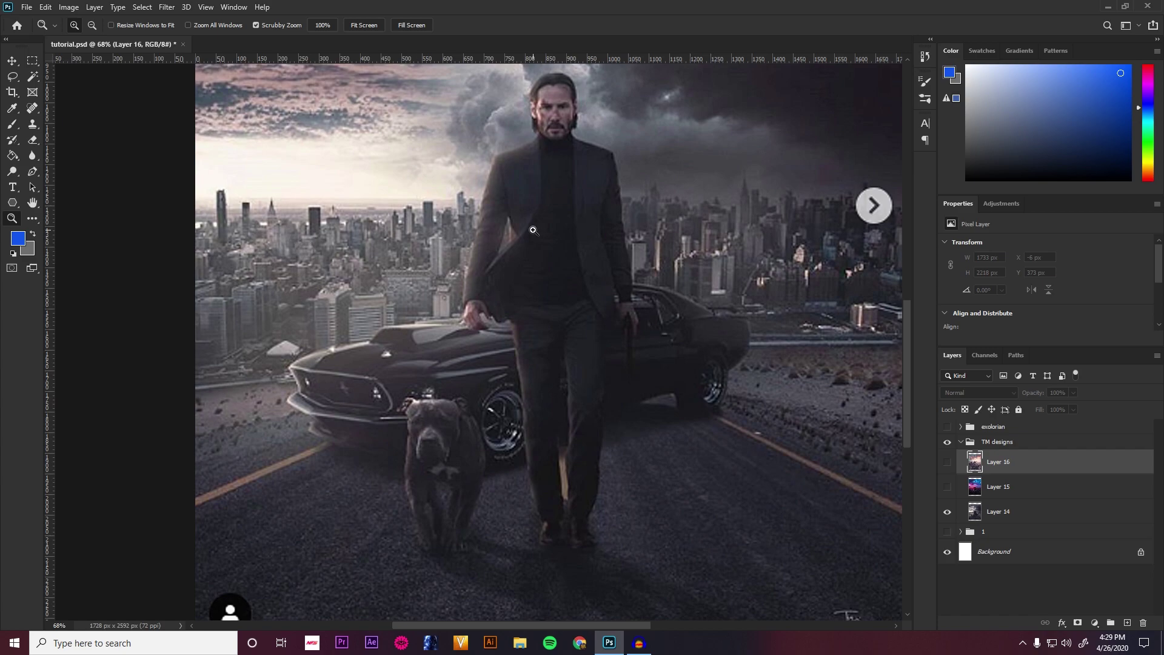
key(ctrl+0)
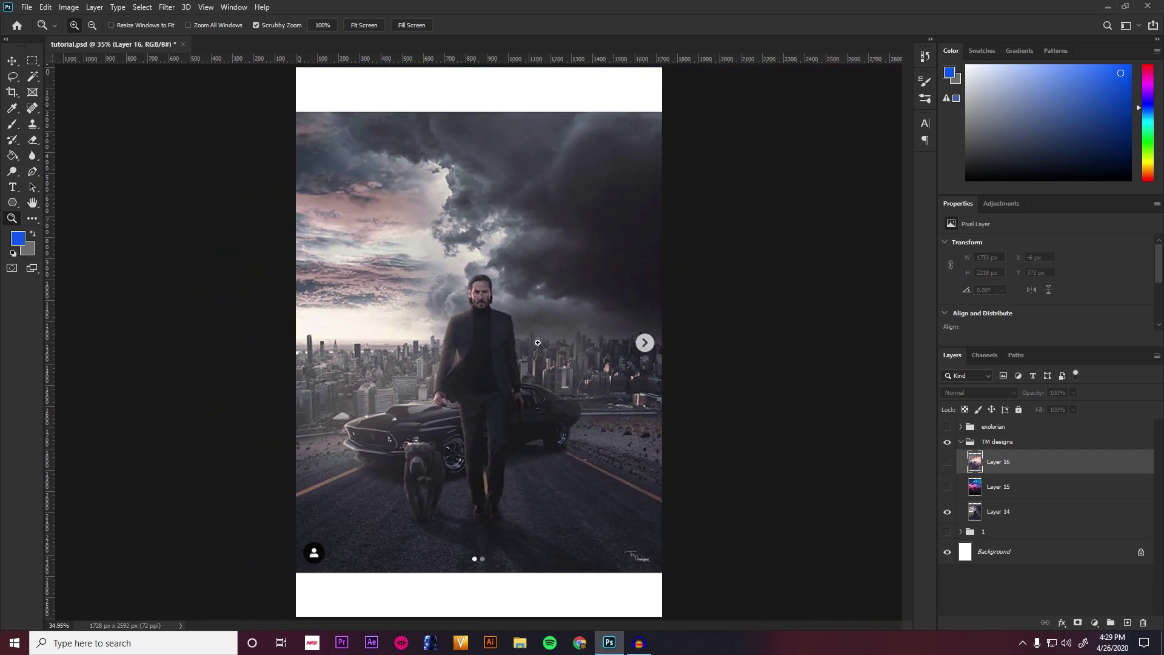
drag(488, 505, 597, 478)
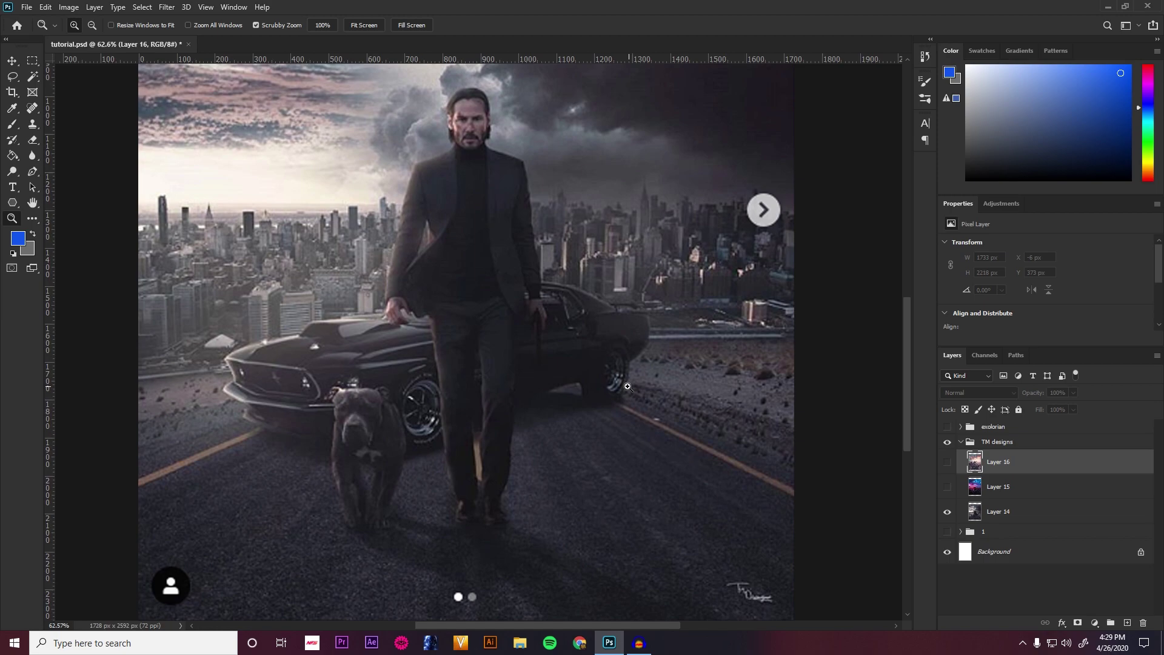
Step: Hide Layer 14 and choose the Soft Round brush preset
click(16, 130)
click(948, 511)
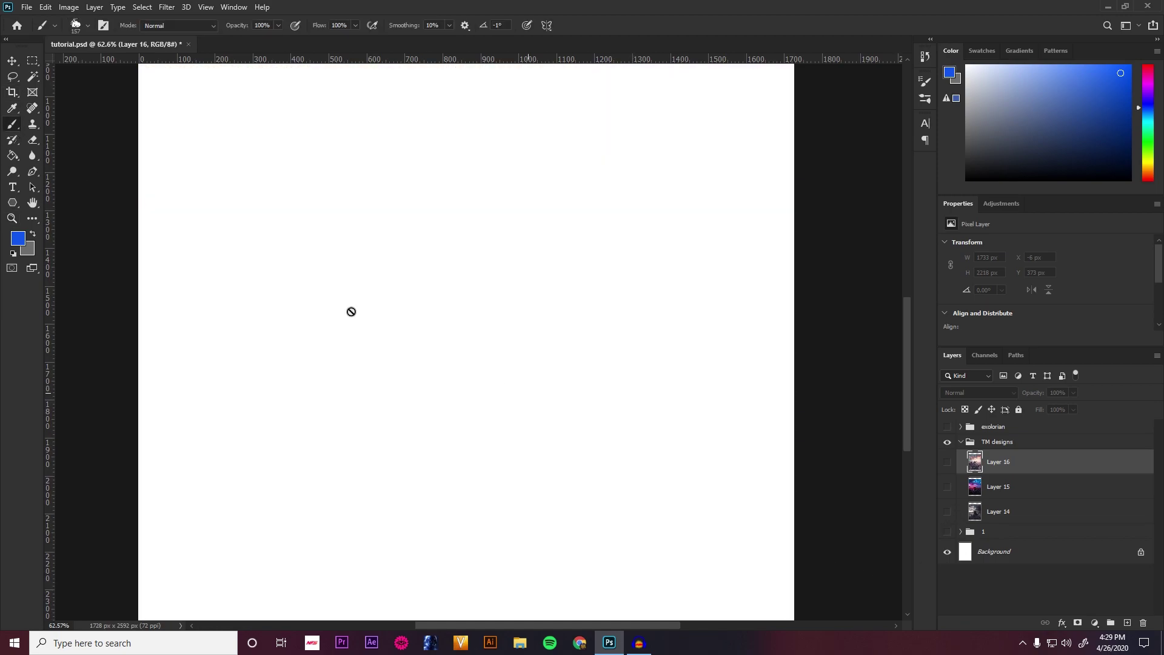
click(103, 25)
click(763, 76)
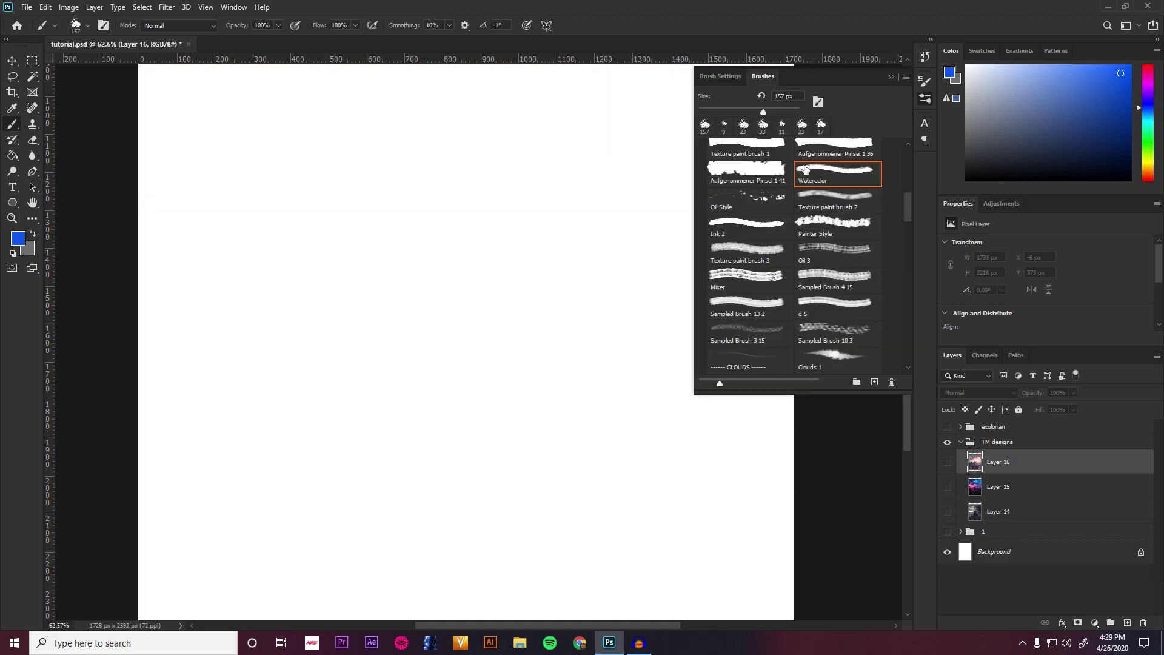
scroll(909, 149, up, 5)
click(750, 168)
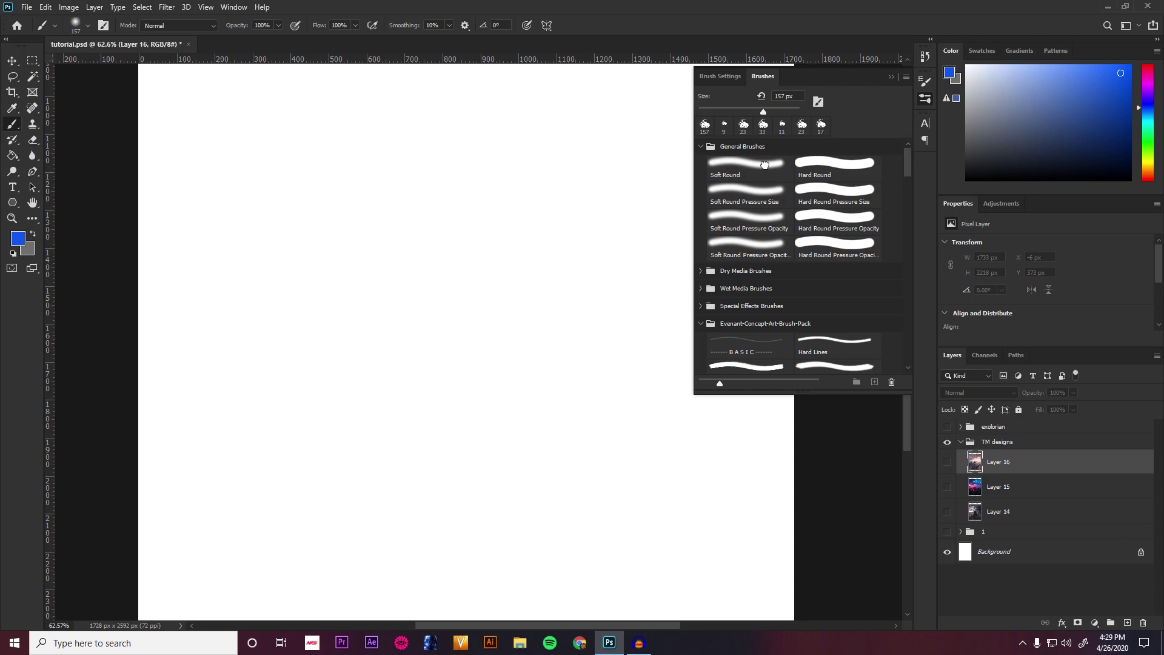
click(889, 77)
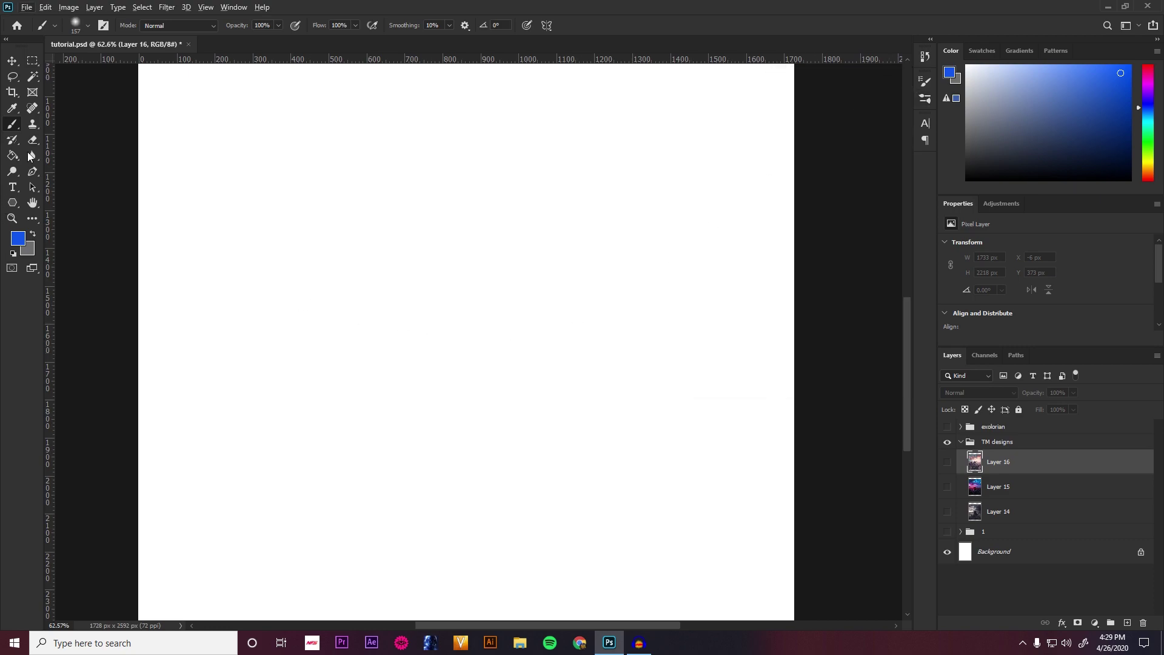
Step: On a new layer, paint a soft black dab with a 550 brush
click(1124, 624)
drag(468, 359, 534, 364)
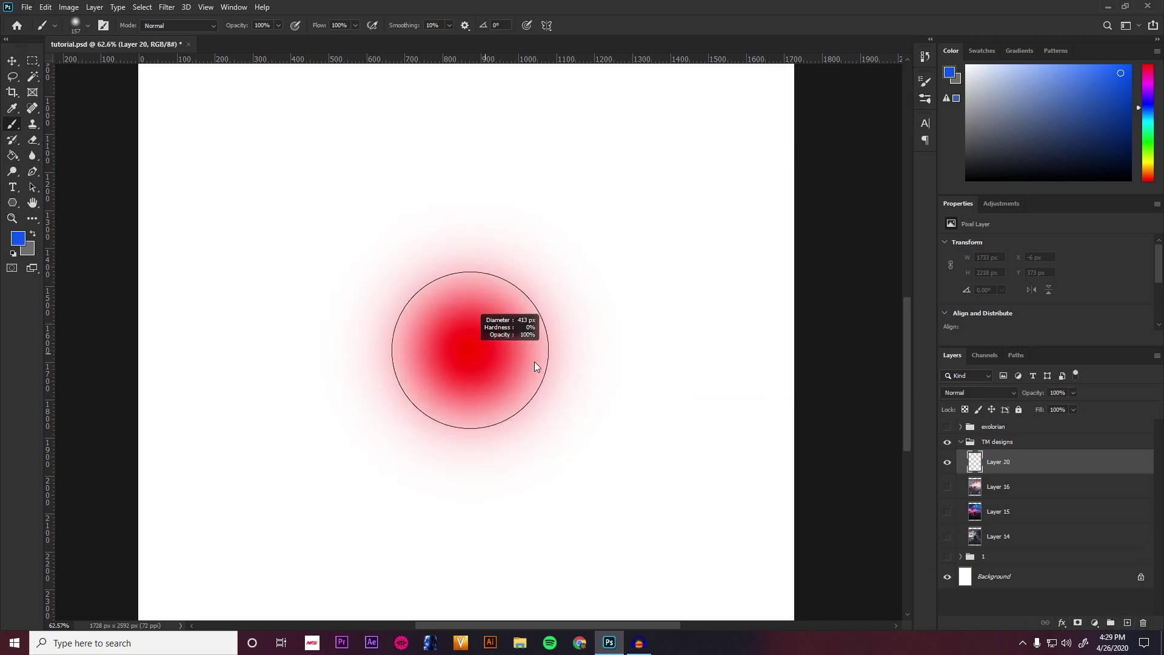
click(13, 254)
mouse_move(470, 288)
mouse_down()
mouse_move(455, 304)
mouse_move(489, 322)
mouse_up()
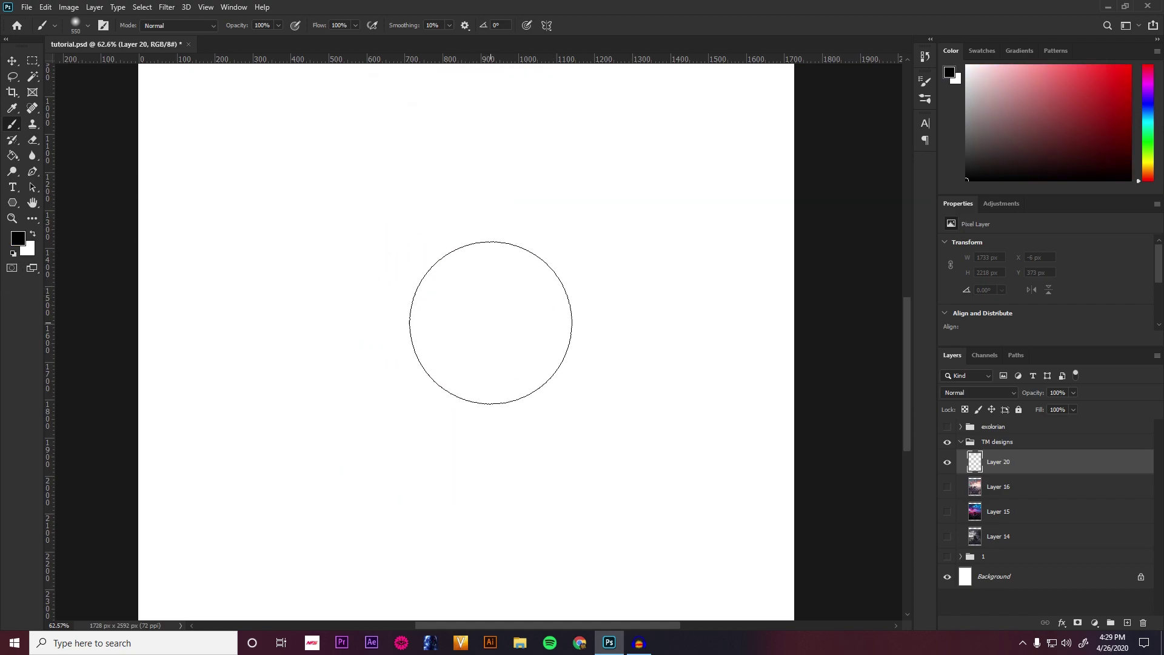
click(470, 330)
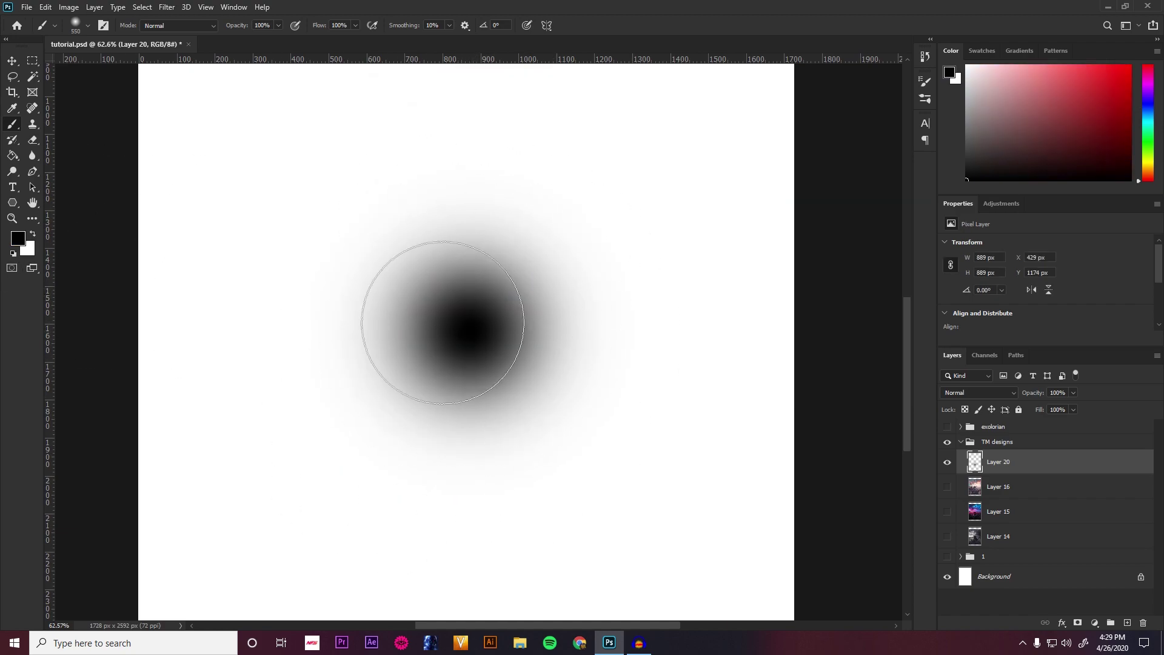
Step: Squash the dab into a flat ellipse with Free Transform and tilt it slightly
key(ctrl+t)
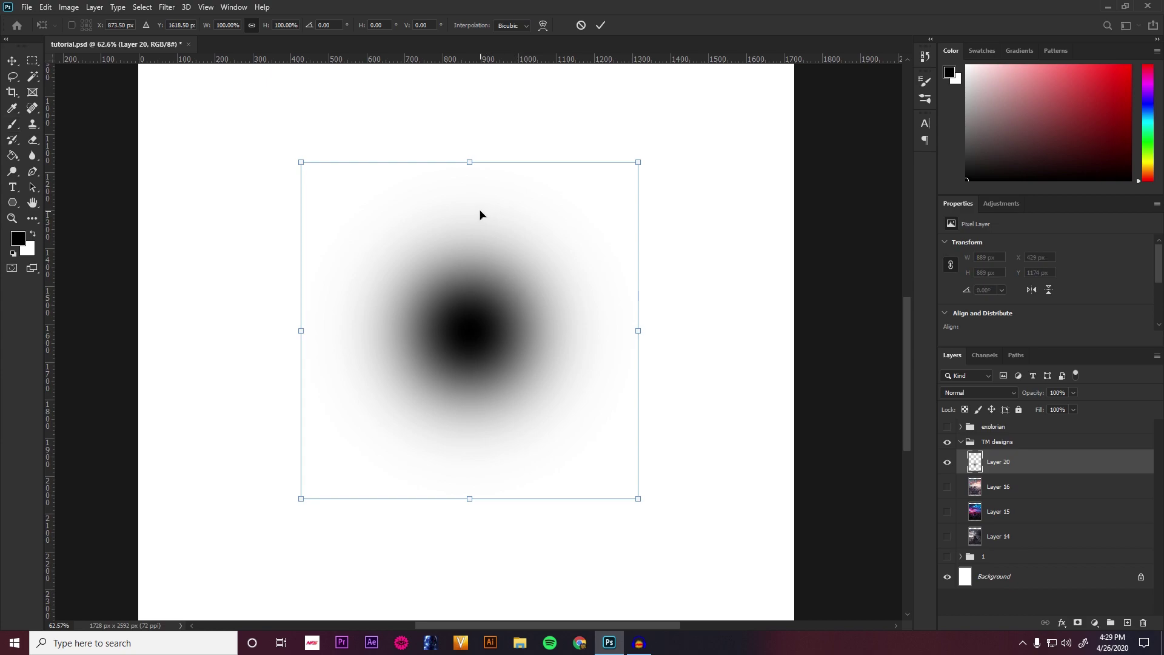
drag(470, 162, 493, 467)
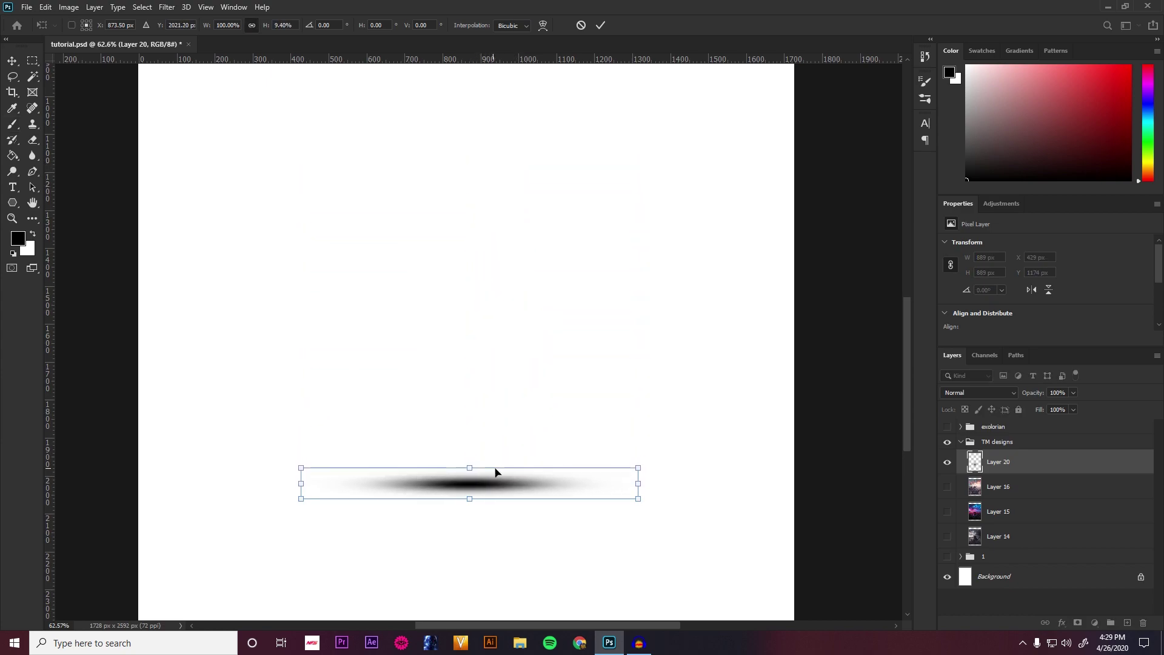
key(Return)
key(b)
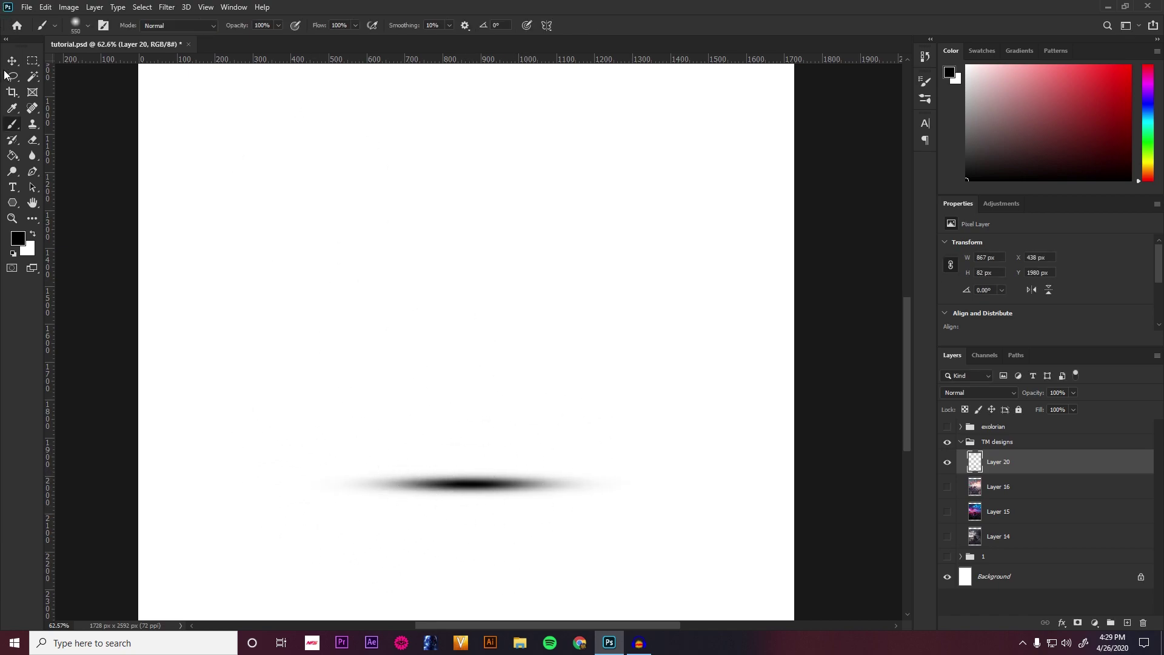
key(v)
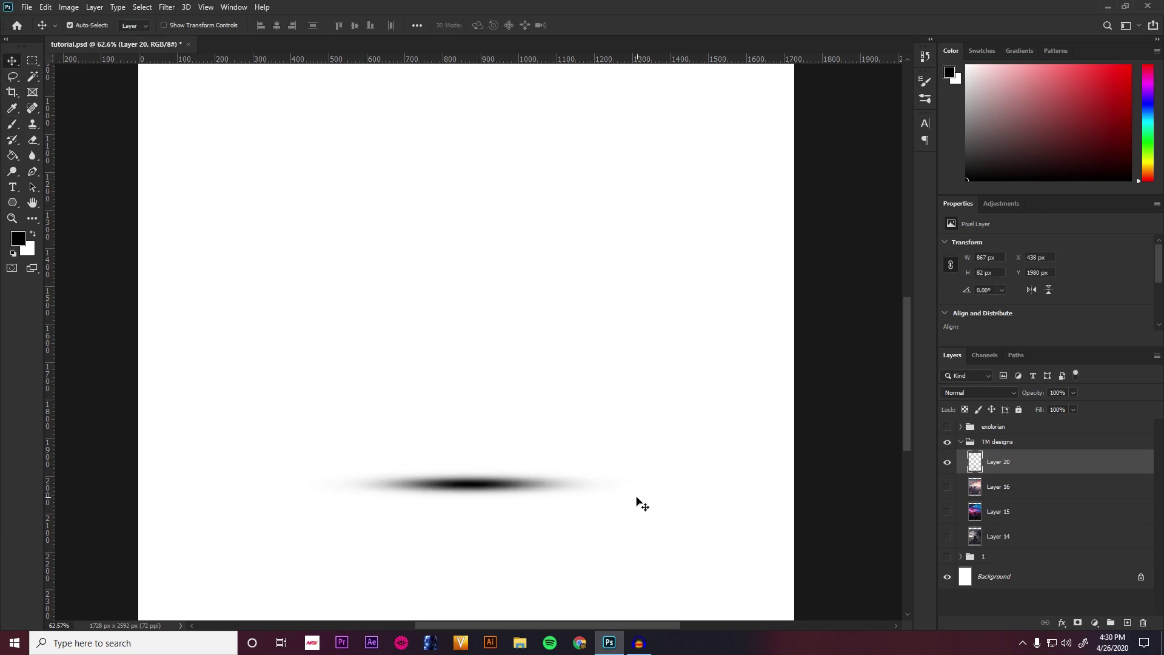
key(ctrl+t)
mouse_move(655, 520)
mouse_down()
mouse_move(691, 516)
mouse_move(707, 499)
mouse_up()
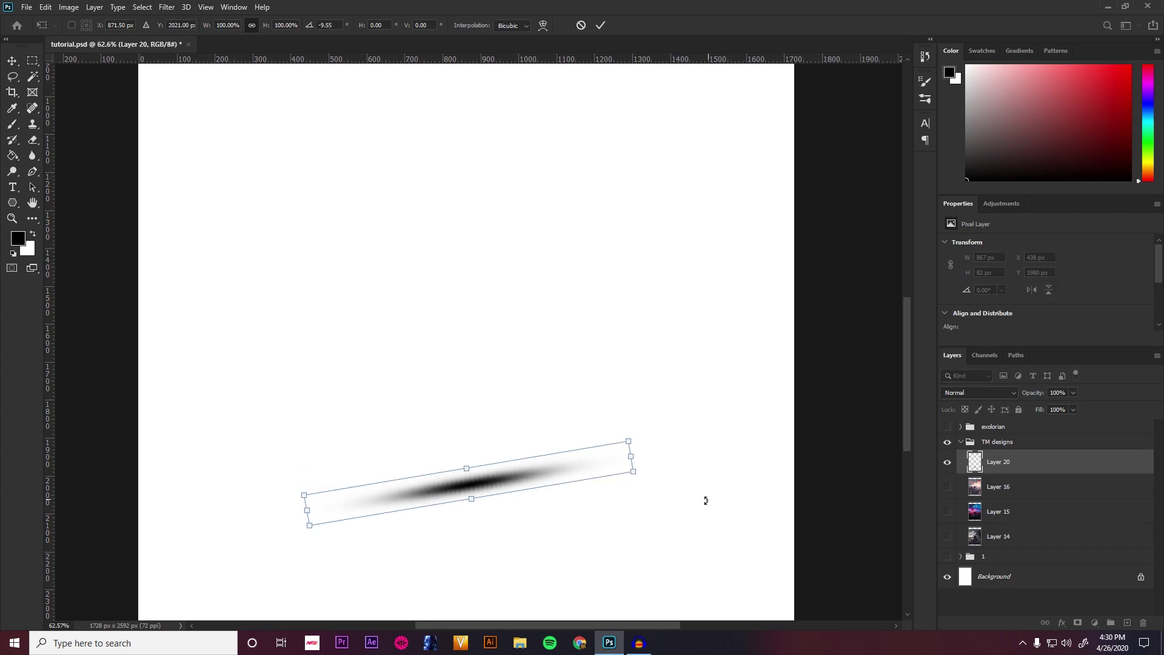
key(Return)
Step: Delete the demo shadow layer and show the giant-robot artwork on Layer 16
key(ctrl+e)
click(947, 487)
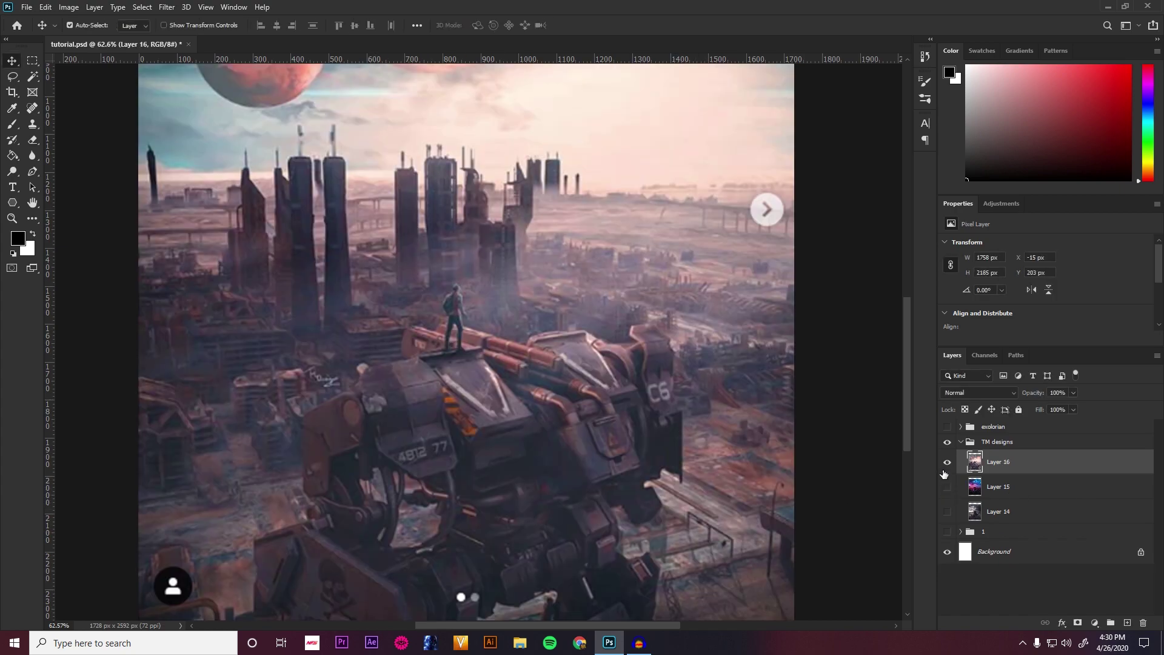
click(948, 487)
click(947, 511)
key(ctrl+0)
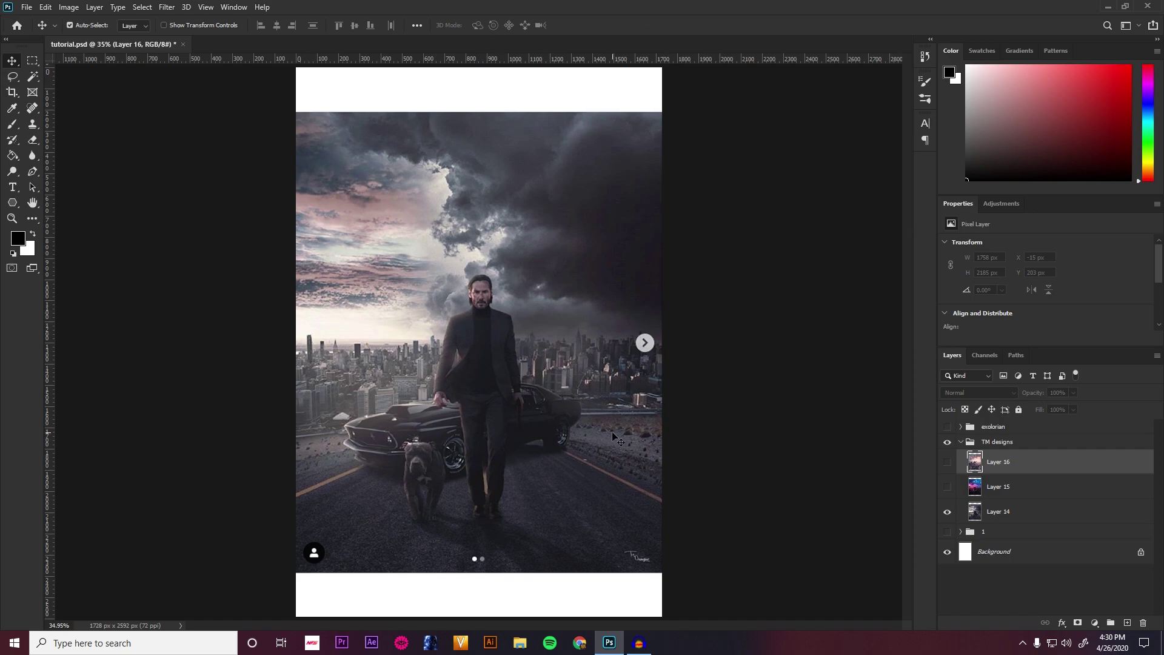
click(948, 512)
click(948, 487)
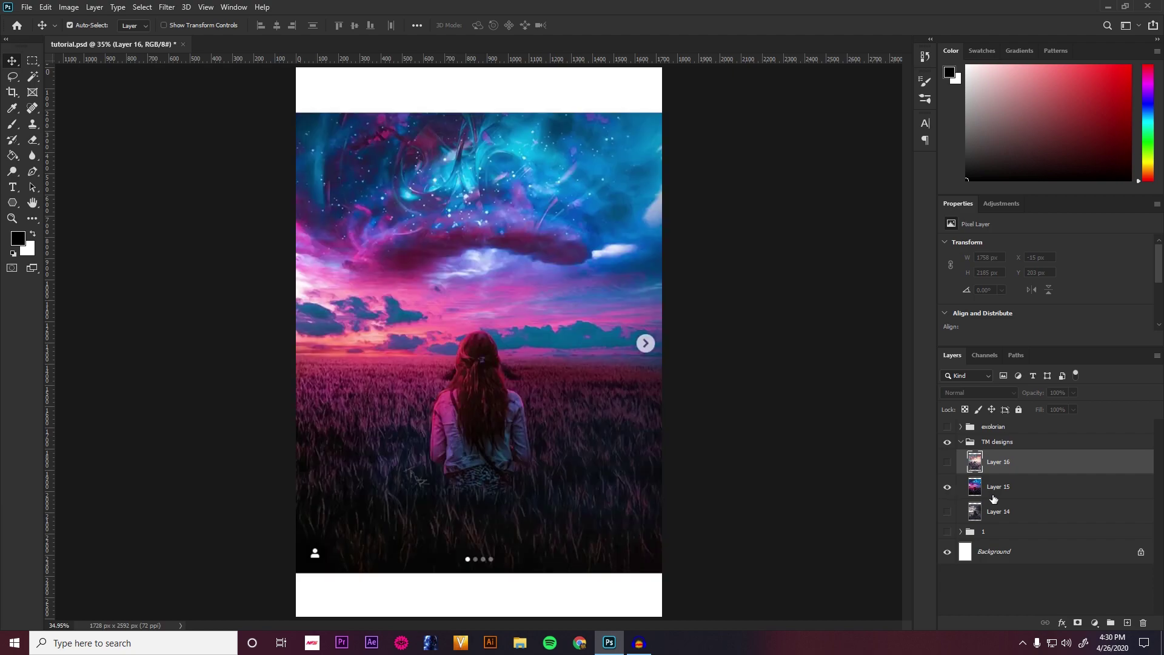
click(995, 491)
click(639, 643)
click(429, 203)
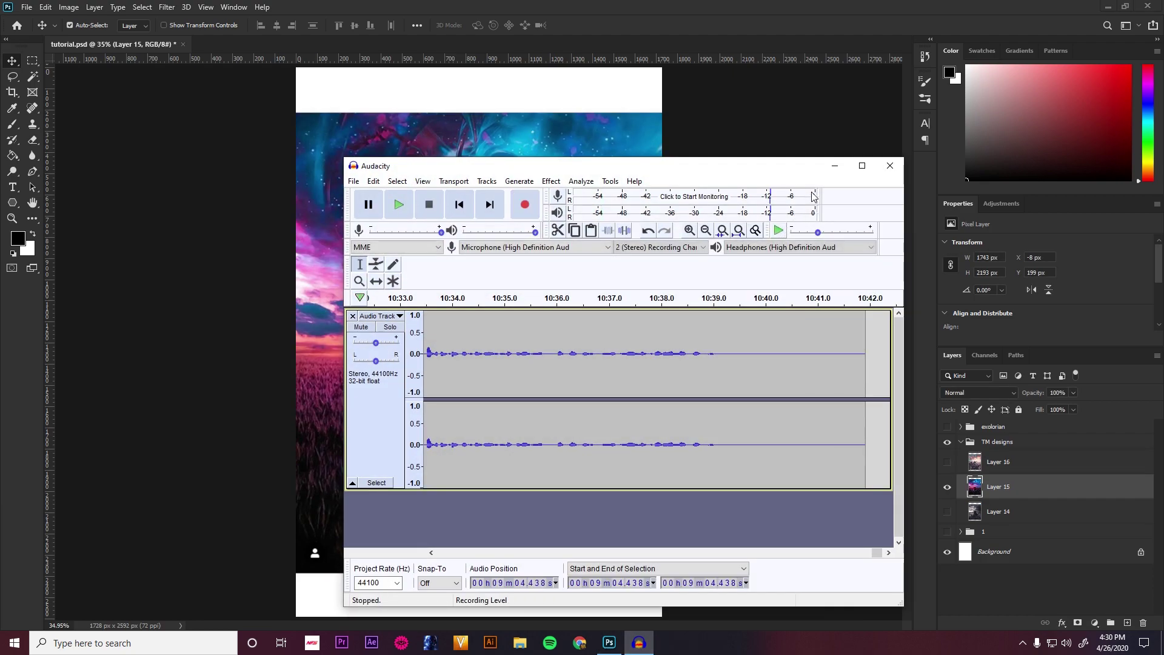
click(835, 166)
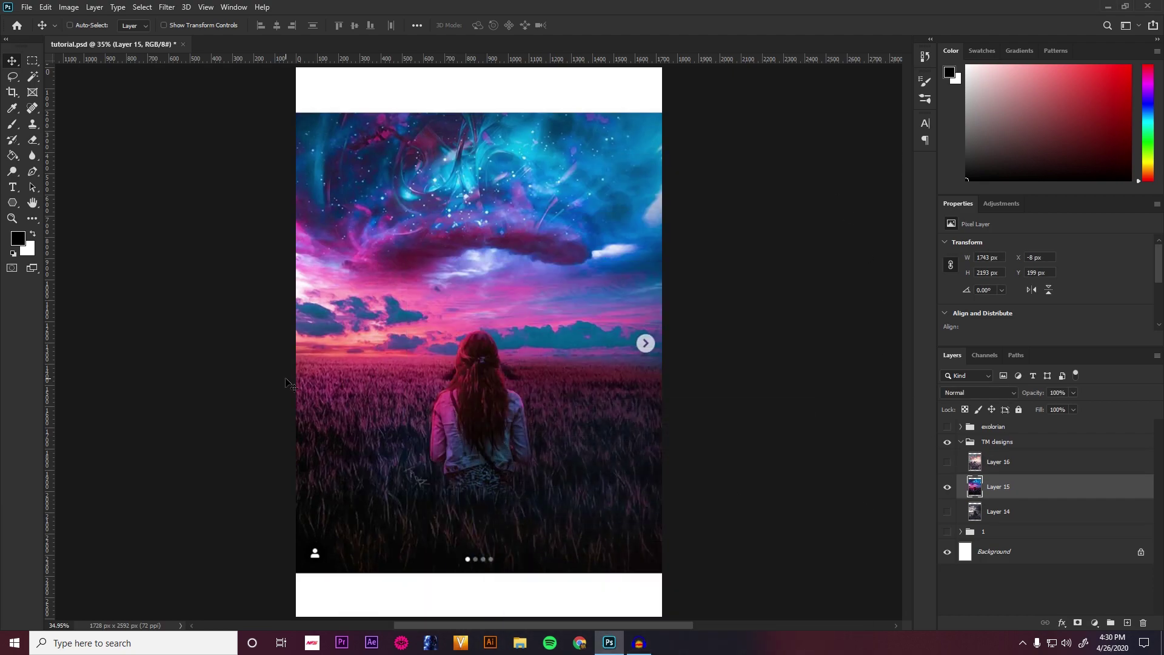
key(ctrl+plus)
key(ctrl+0)
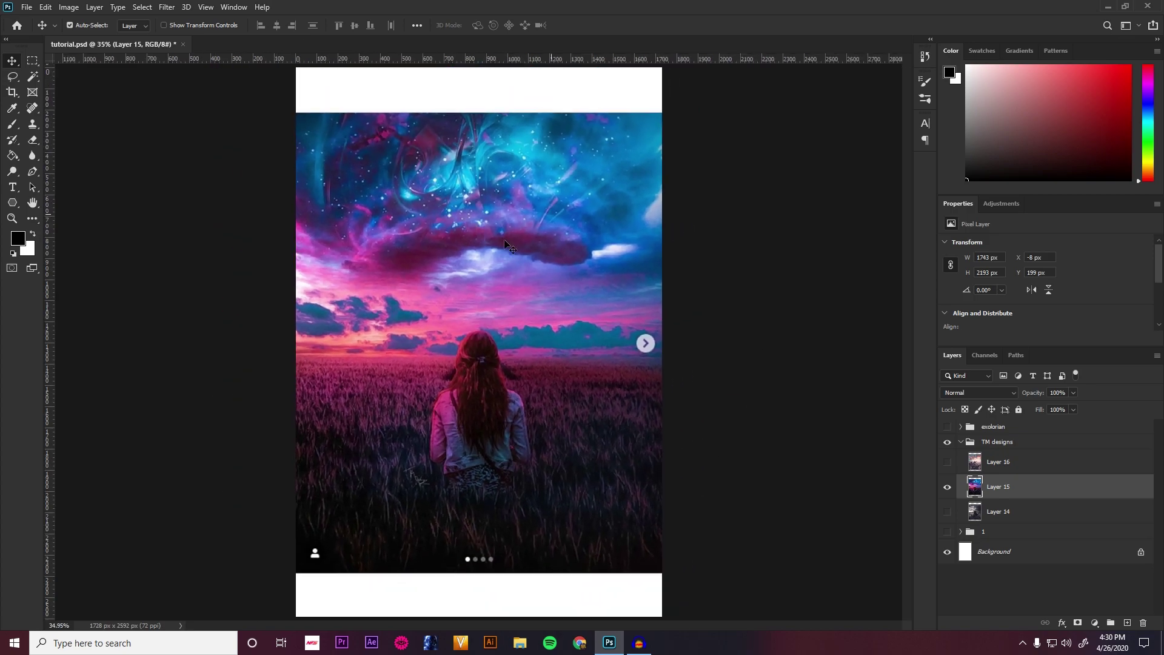
click(12, 217)
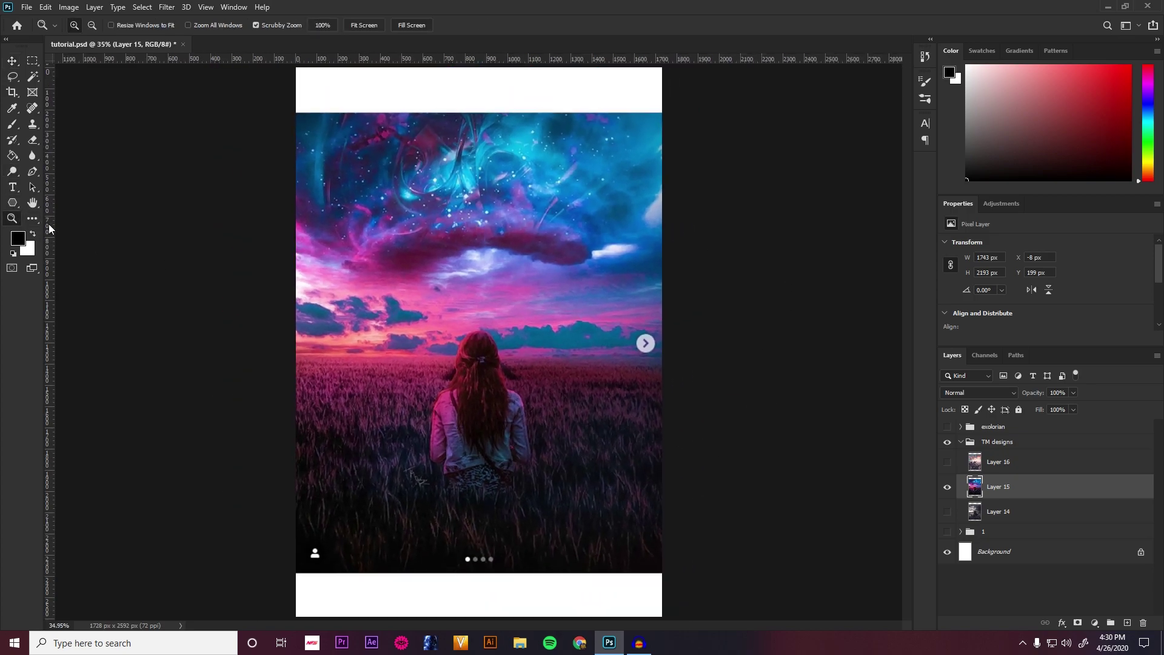
drag(412, 342, 440, 340)
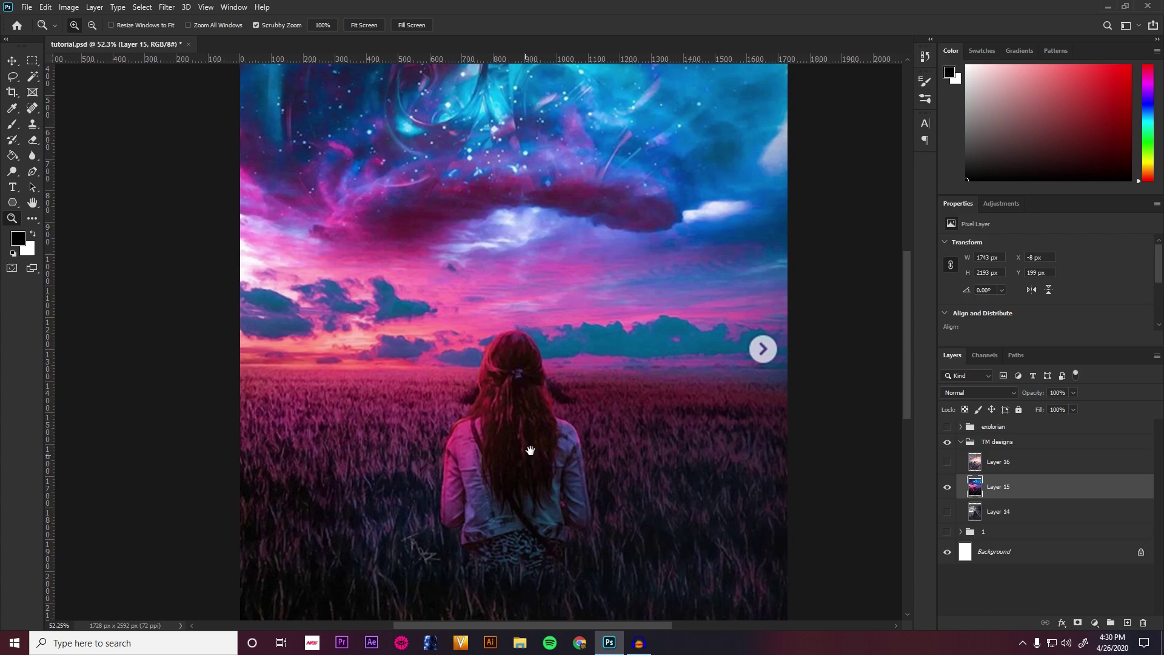
drag(528, 447, 539, 418)
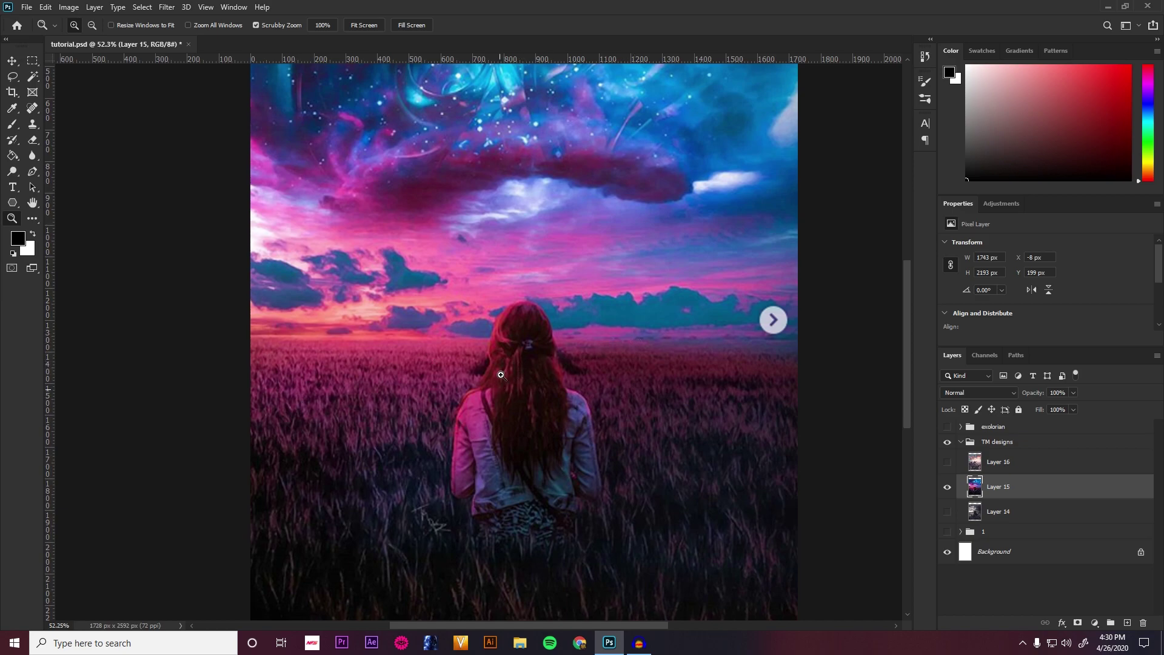
drag(474, 211, 472, 289)
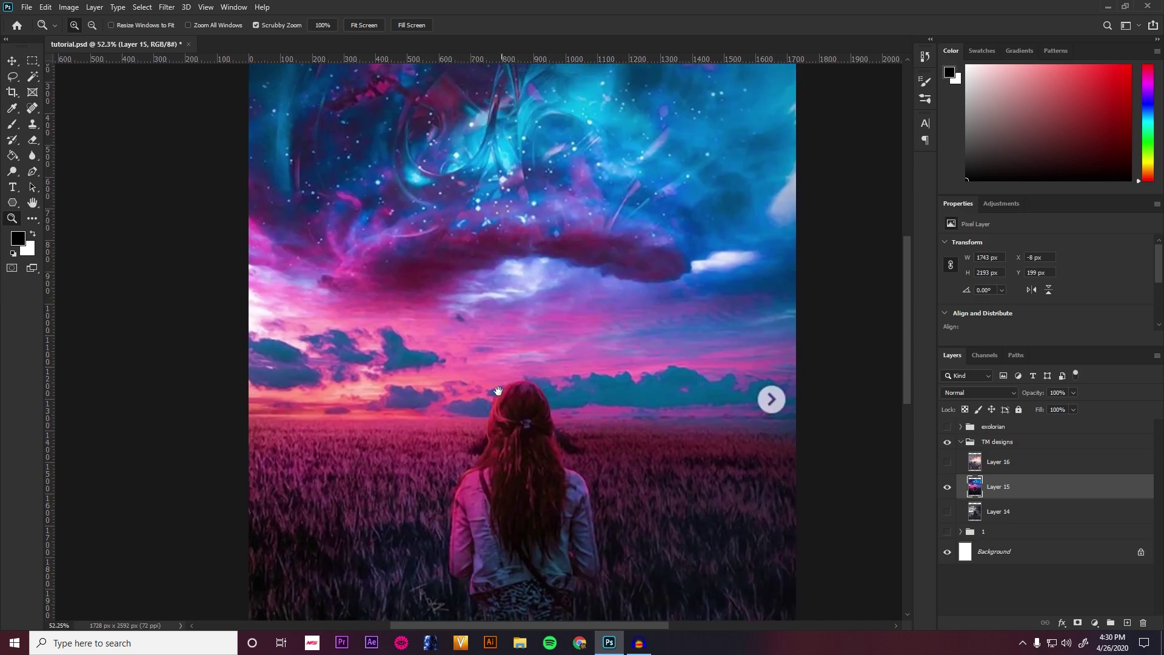
drag(498, 390, 523, 262)
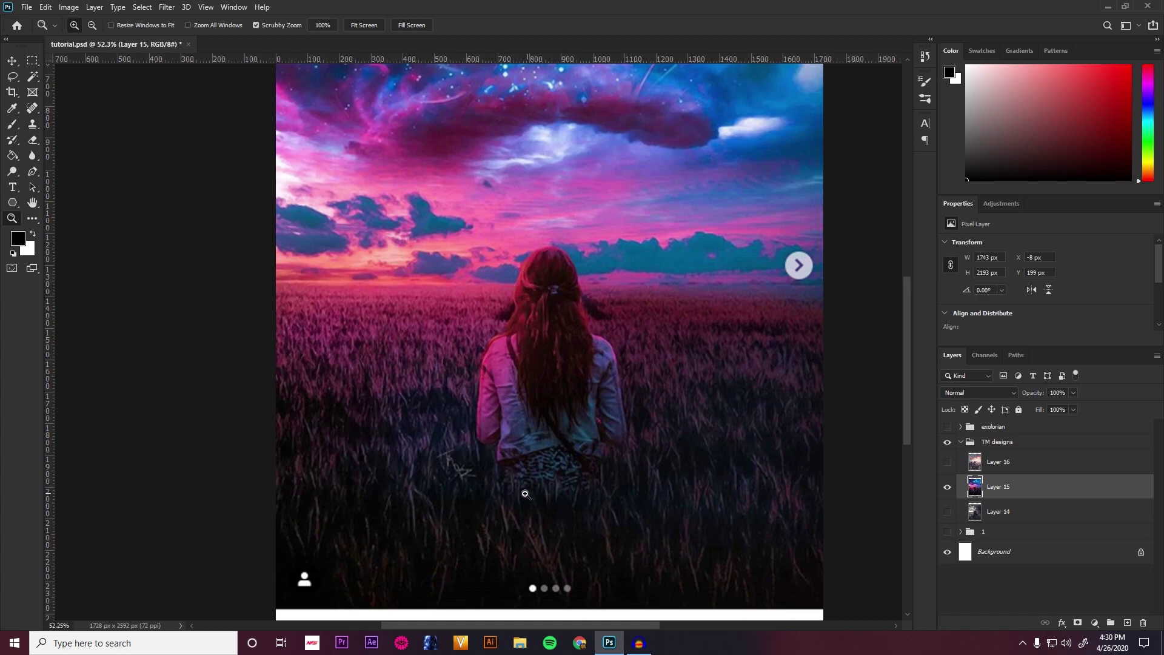
drag(483, 399, 537, 304)
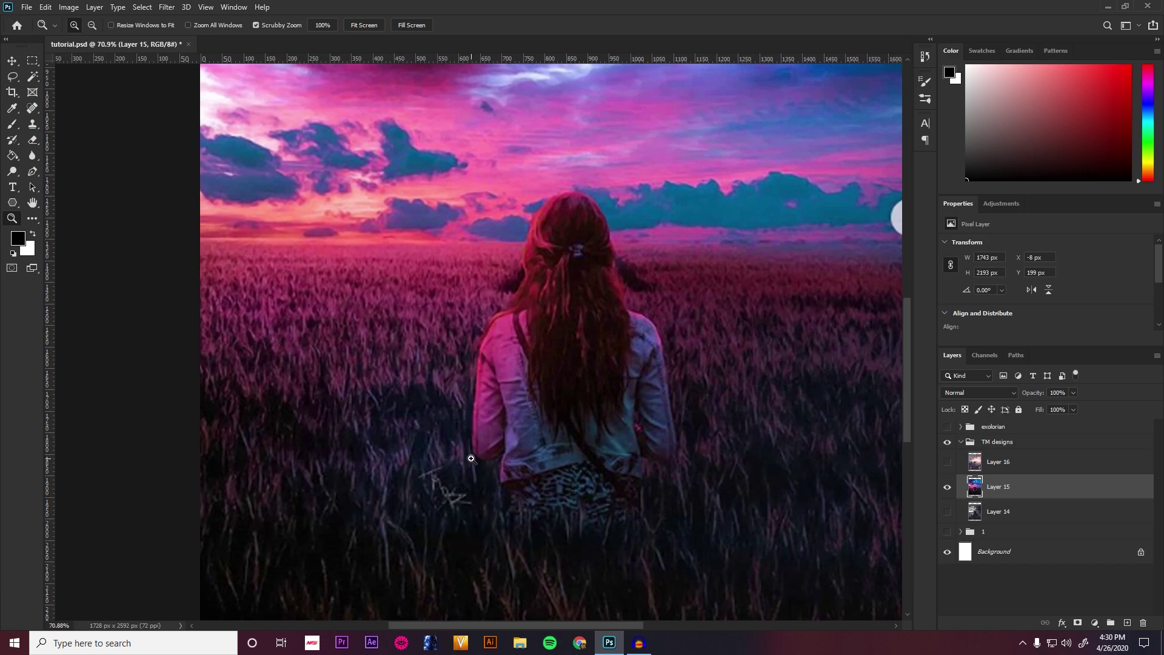
key(ctrl+0)
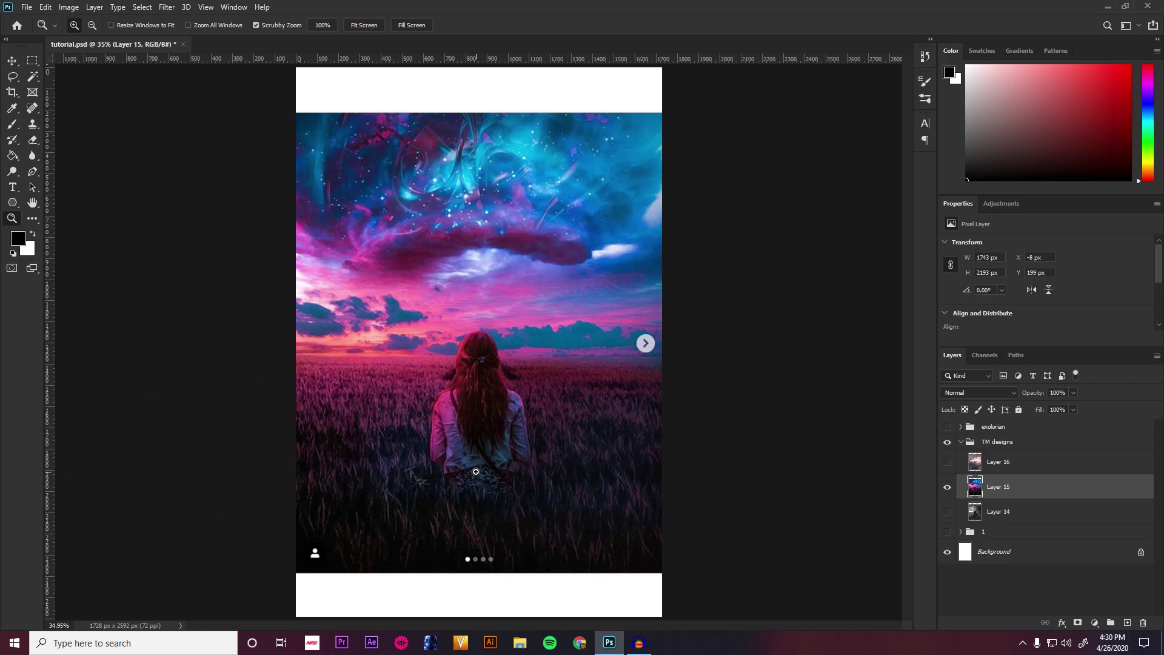
Step: Hide the neon field artwork, show the planets-over-city artwork and zoom in on its planets
click(947, 488)
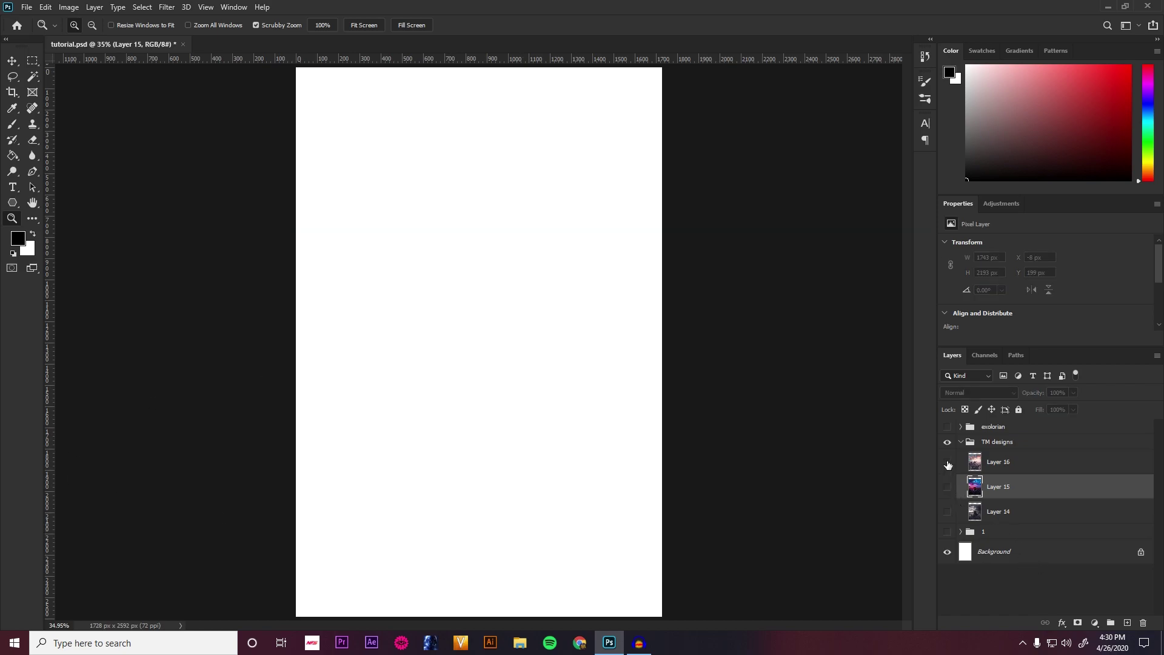
click(1038, 467)
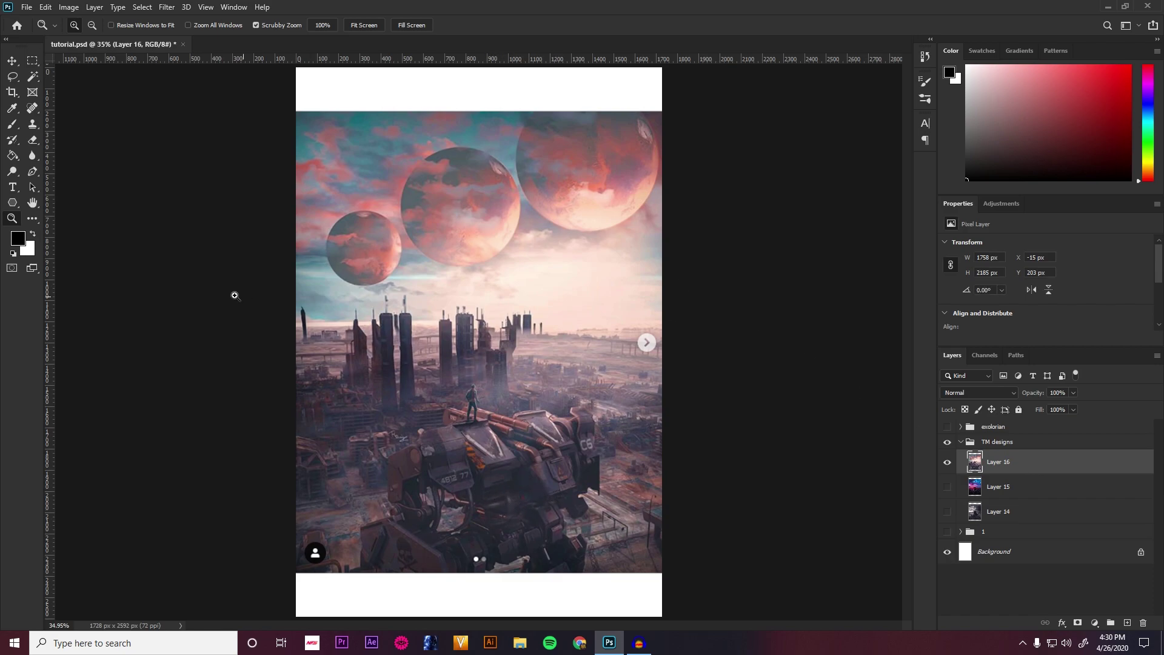
click(7, 128)
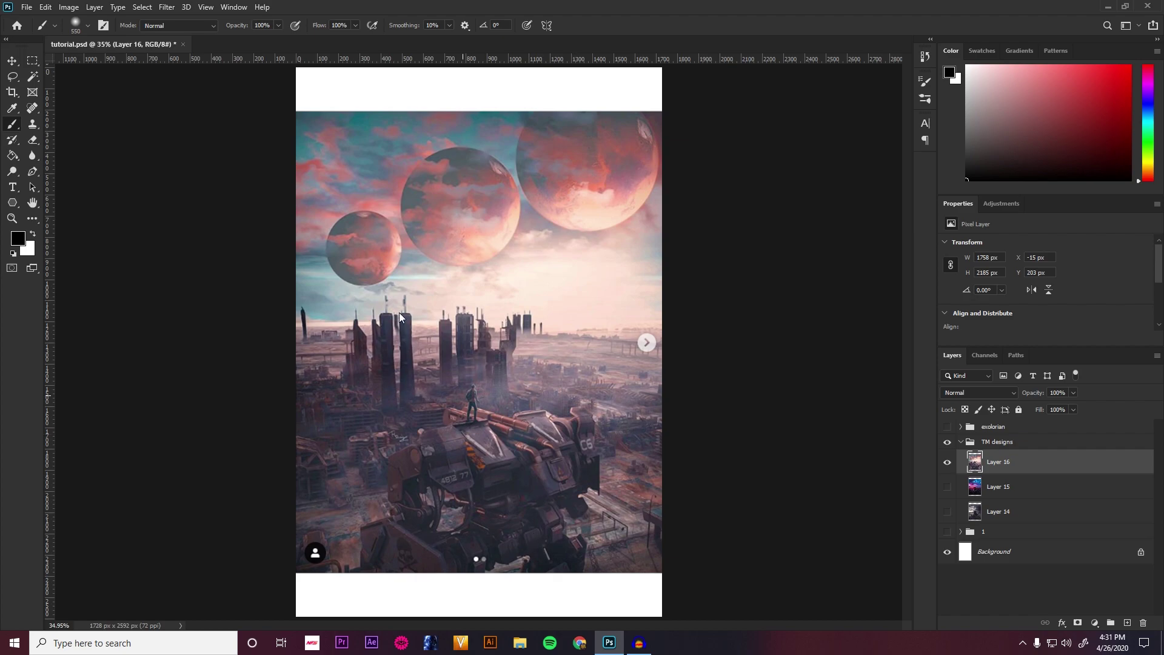
click(12, 218)
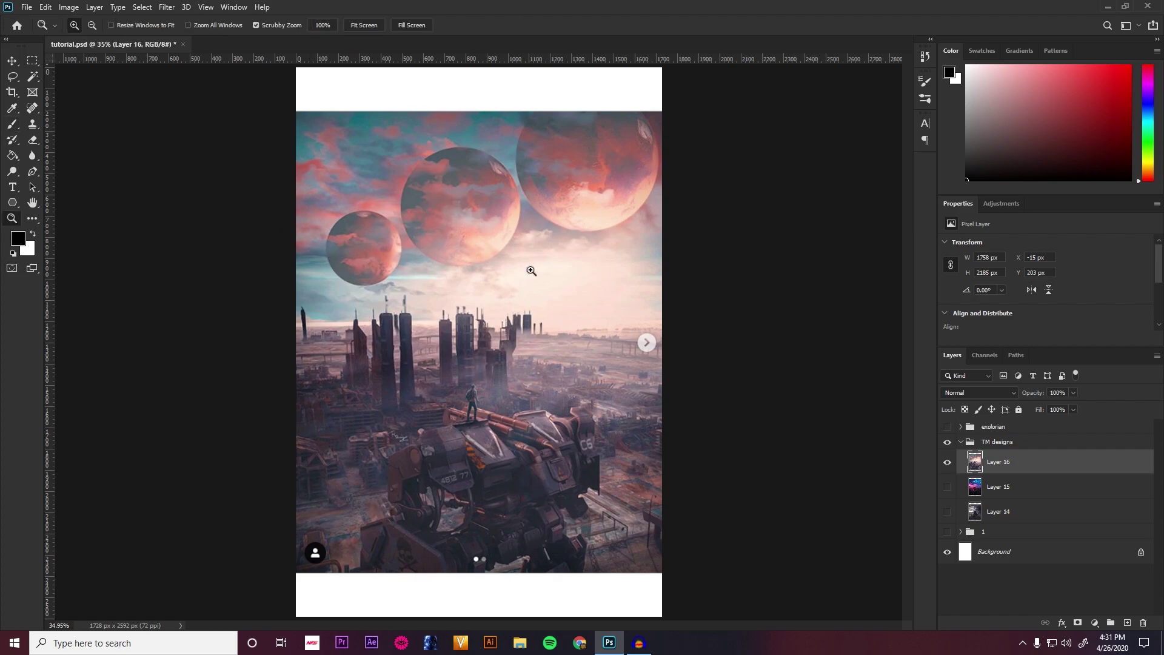
click(399, 256)
scroll(574, 250, up, 5)
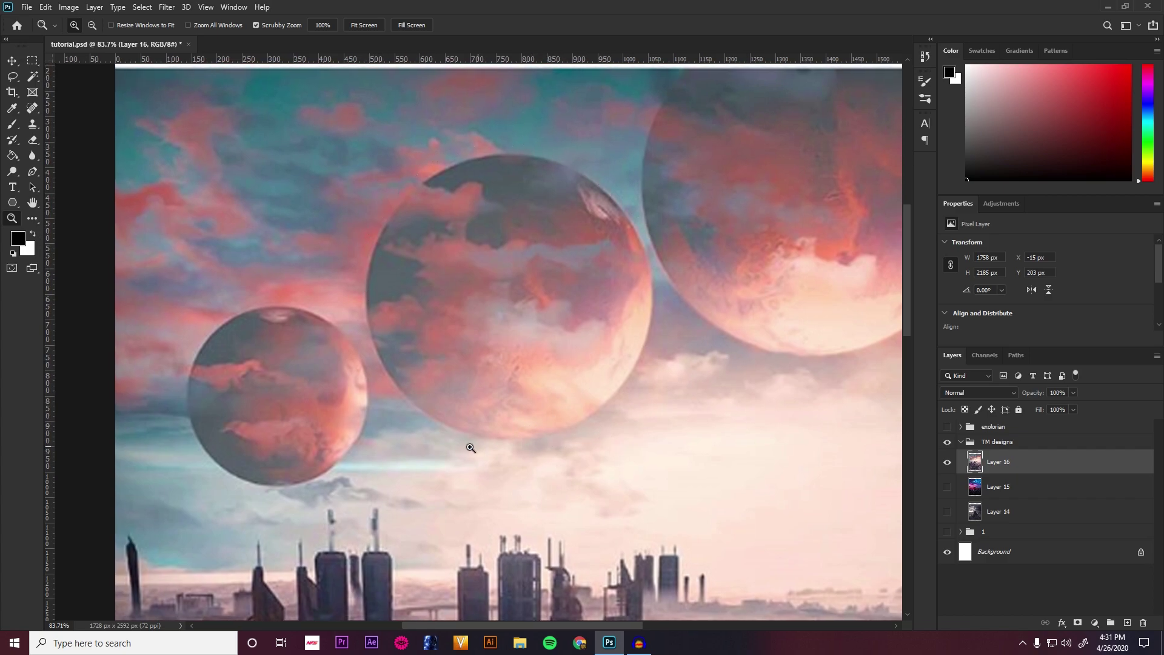
key(ctrl+0)
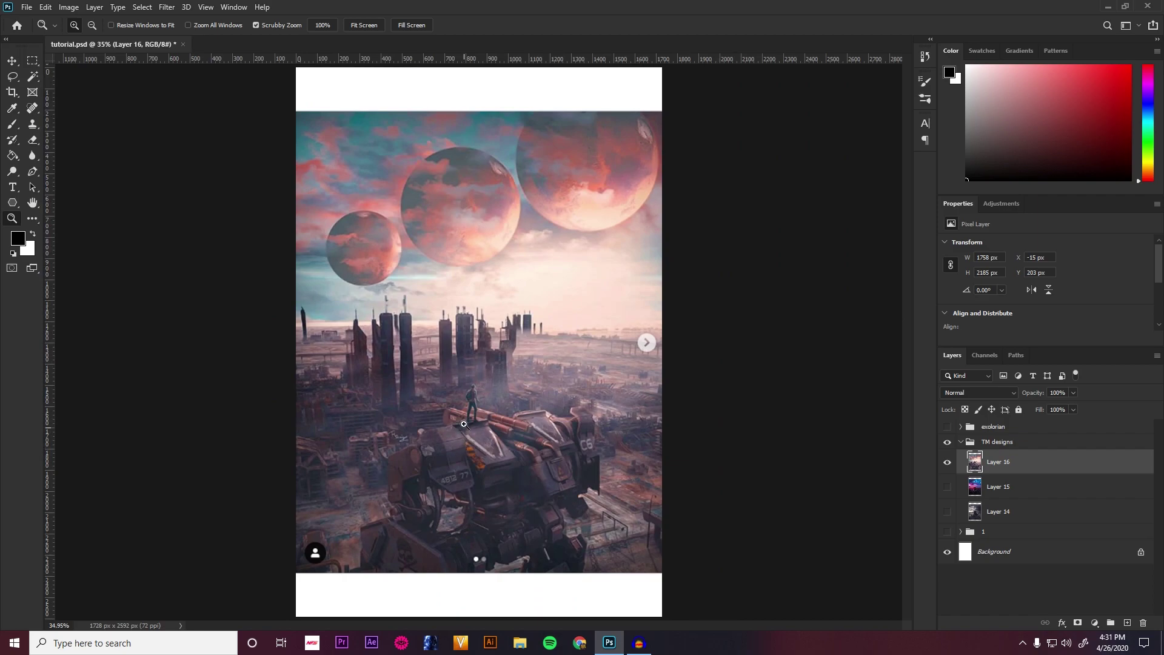
scroll(502, 365, up, 3)
Step: Alt-sample colours across the city and near the mech with the Brush
click(13, 113)
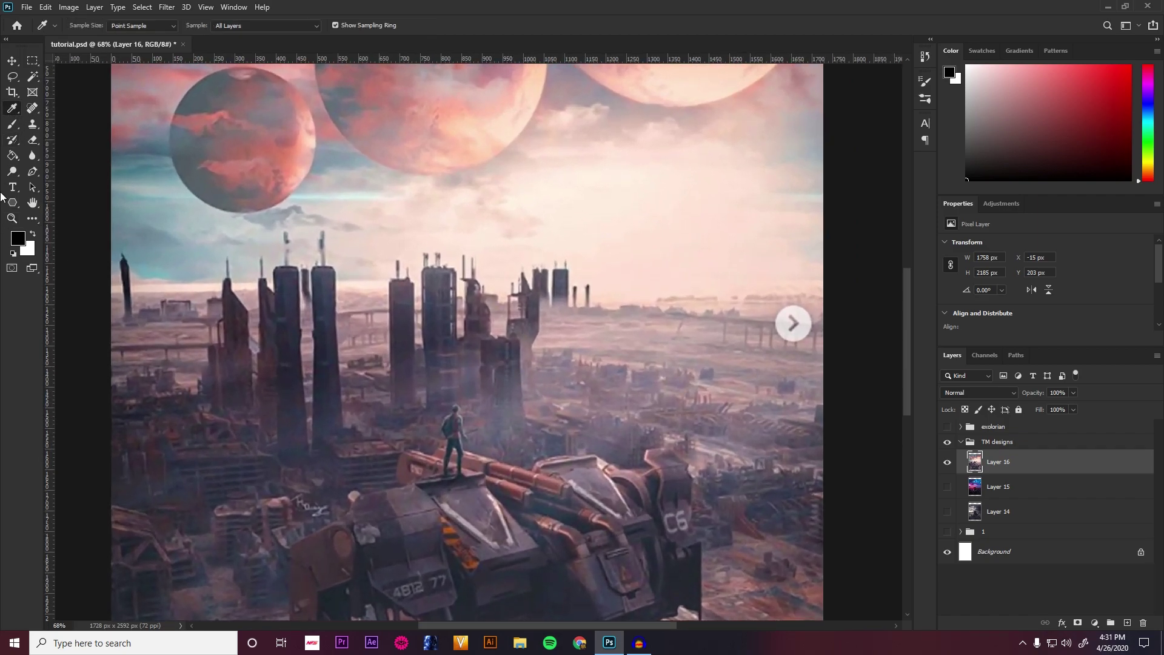
click(12, 123)
alt+click(407, 388)
drag(406, 388, 410, 328)
drag(475, 391, 475, 353)
scroll(475, 353, down, 3)
alt+click(526, 385)
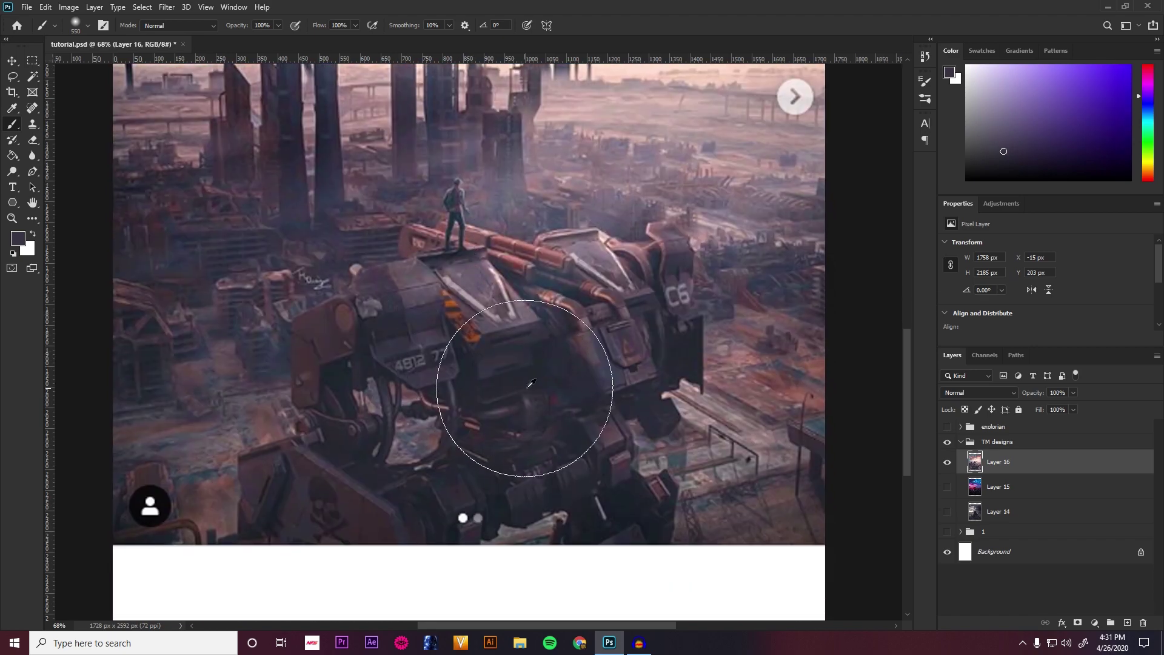
Step: Sample the mech's grey-pink and the light peach sky colour, then zoom on the robot monk artwork
drag(418, 143, 476, 442)
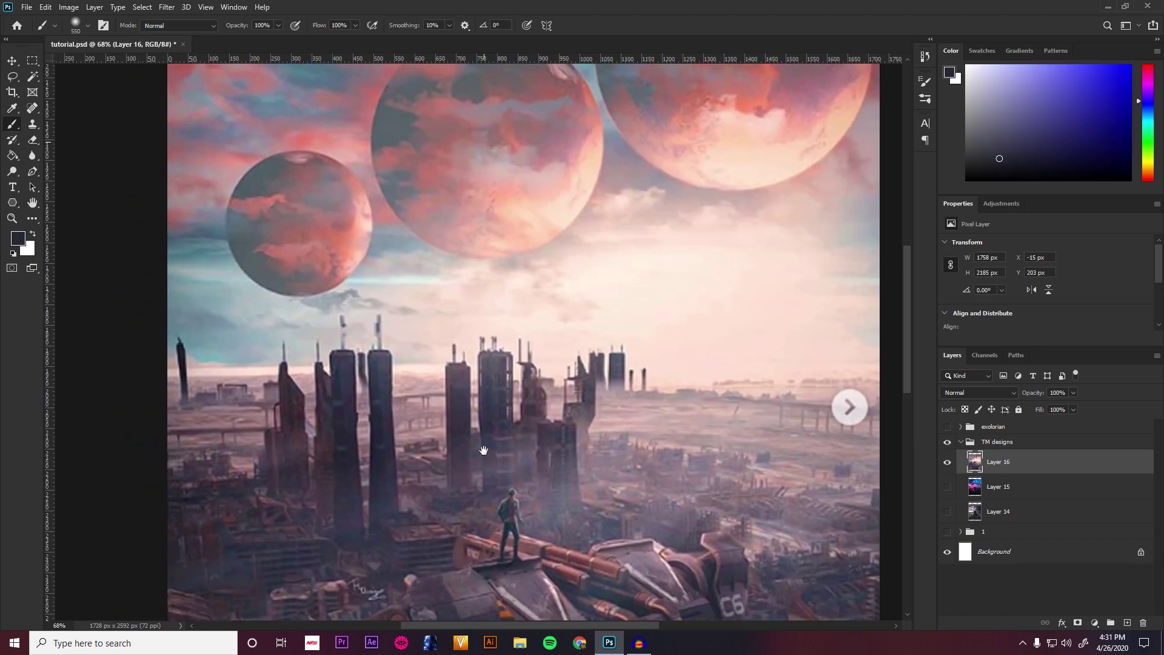
scroll(707, 523, down, 5)
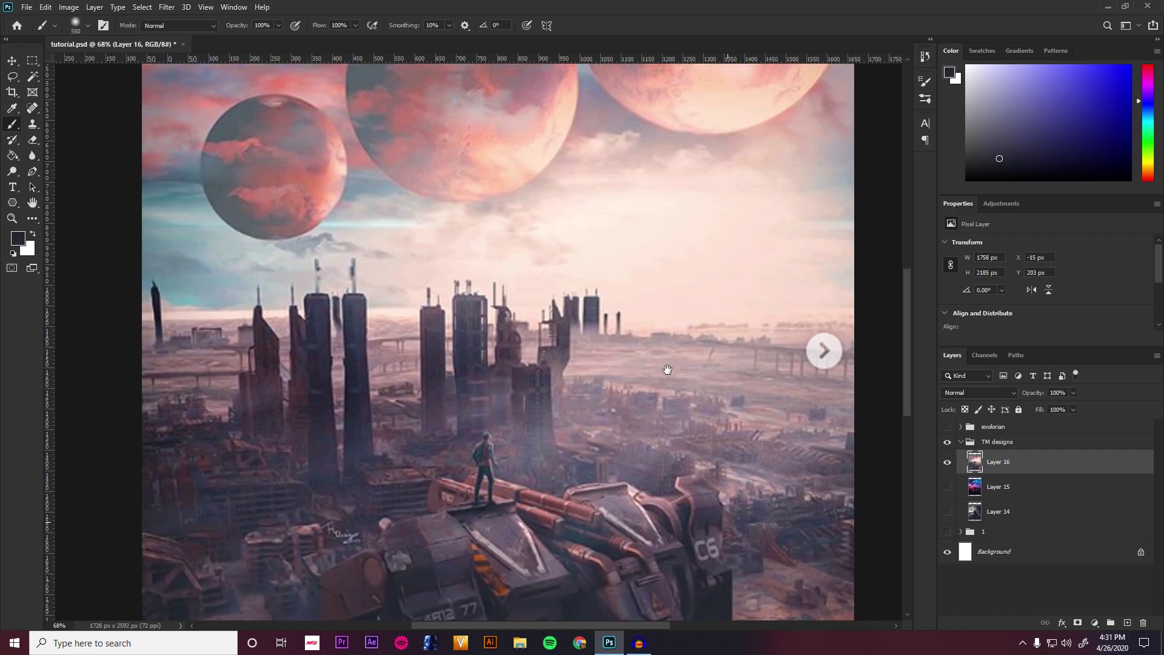
alt+click(726, 519)
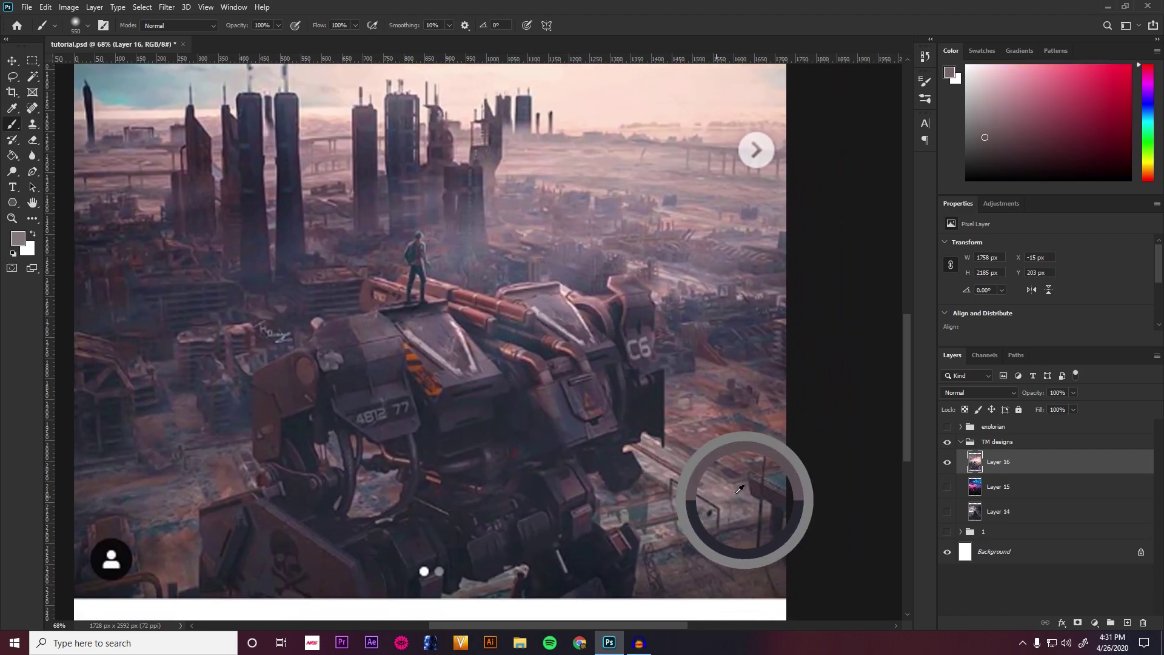
scroll(758, 425, up, 3)
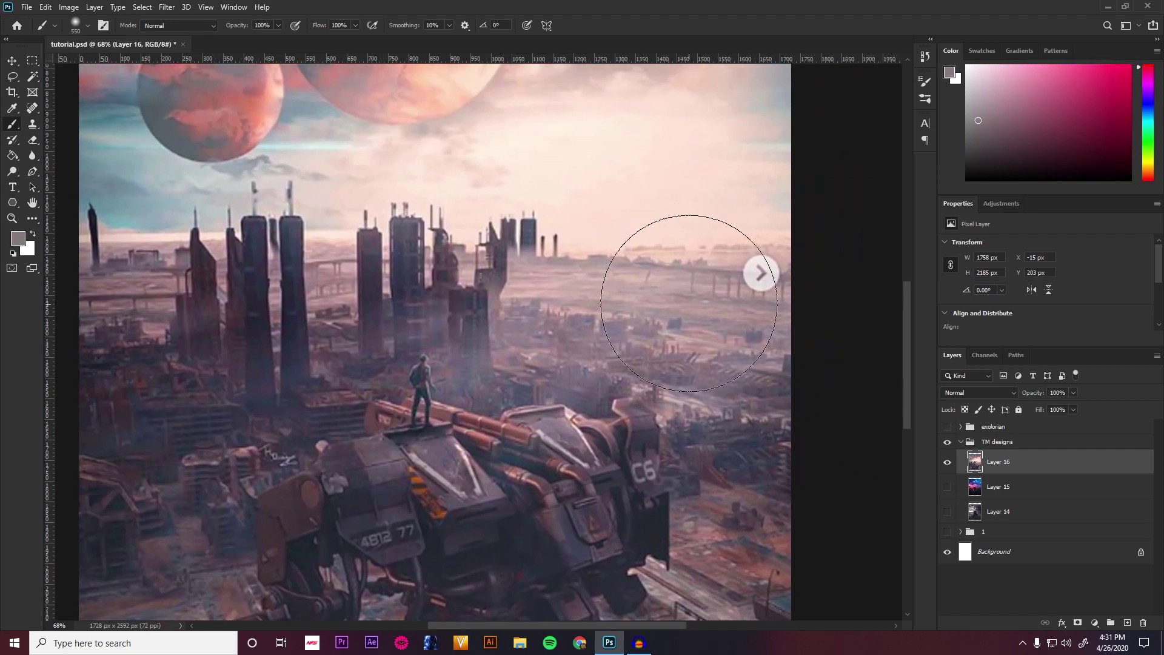
alt+click(676, 258)
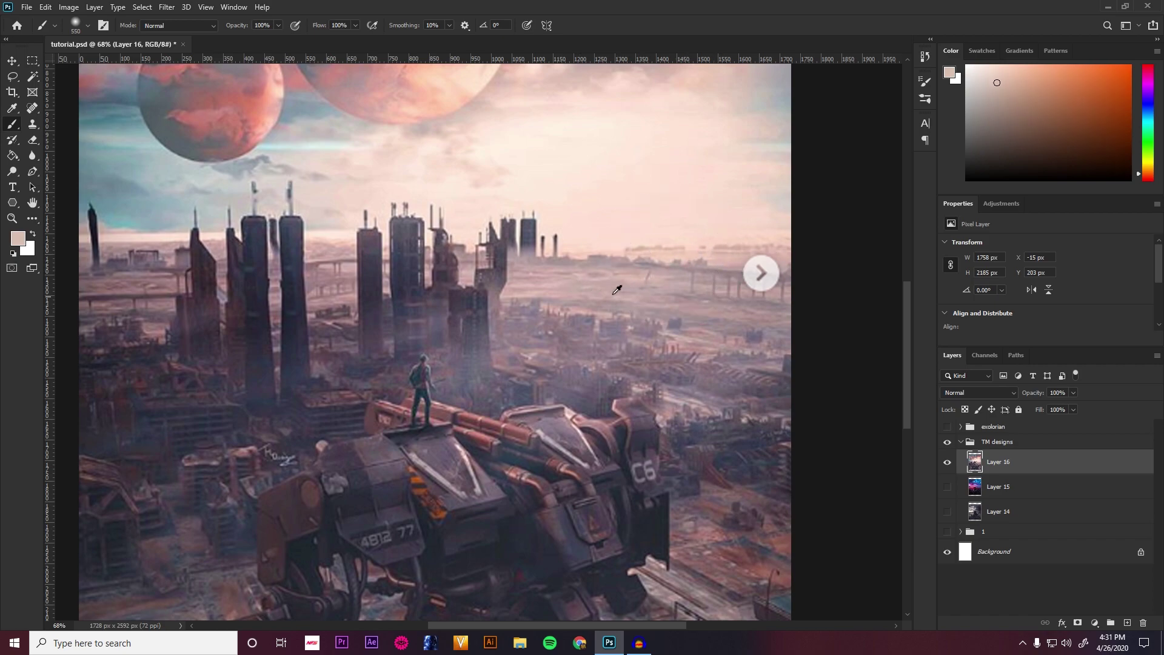
alt+click(675, 265)
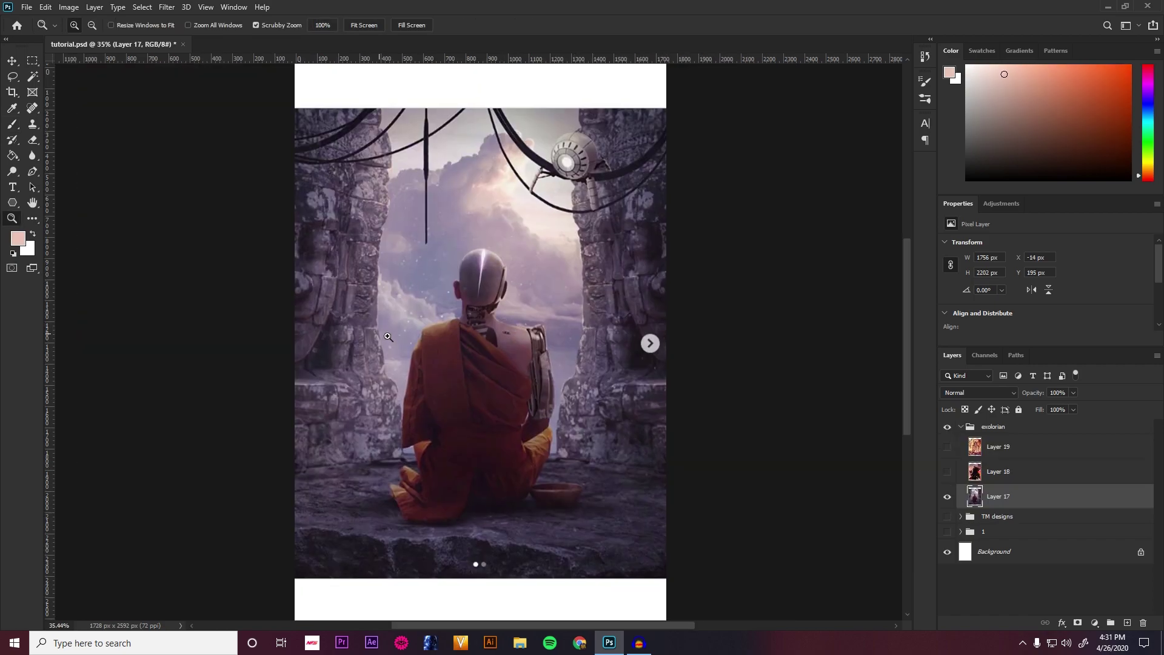
drag(379, 344, 407, 344)
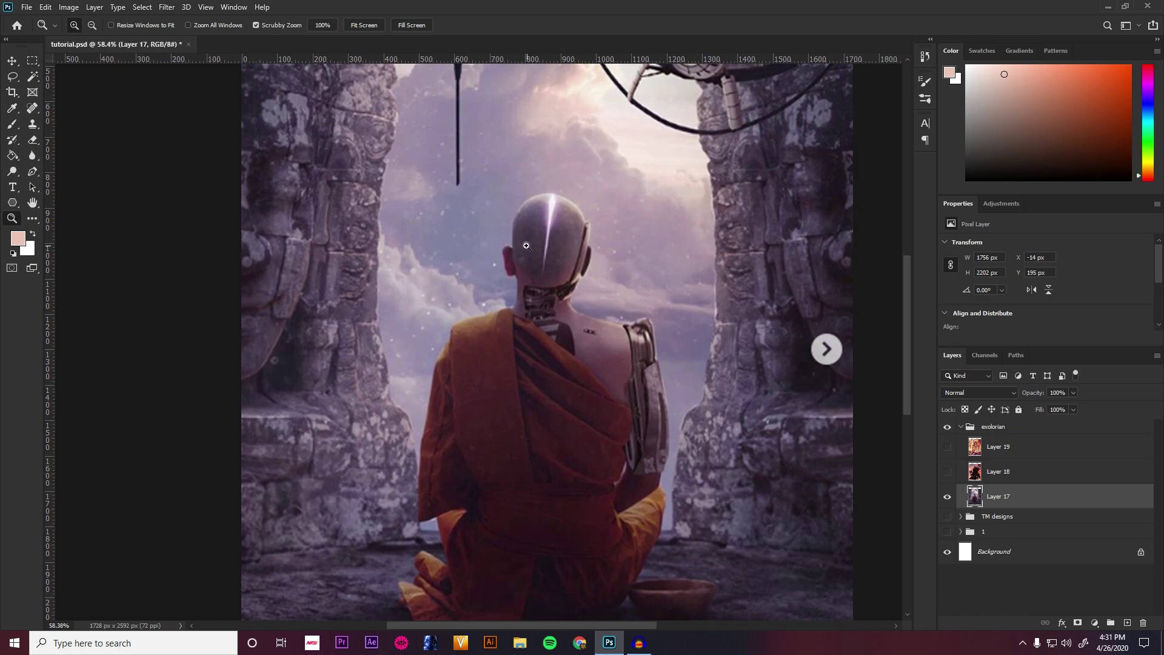
Step: Fit the robot monk artwork on screen and pan down to its lower body and bowl
drag(672, 510, 615, 432)
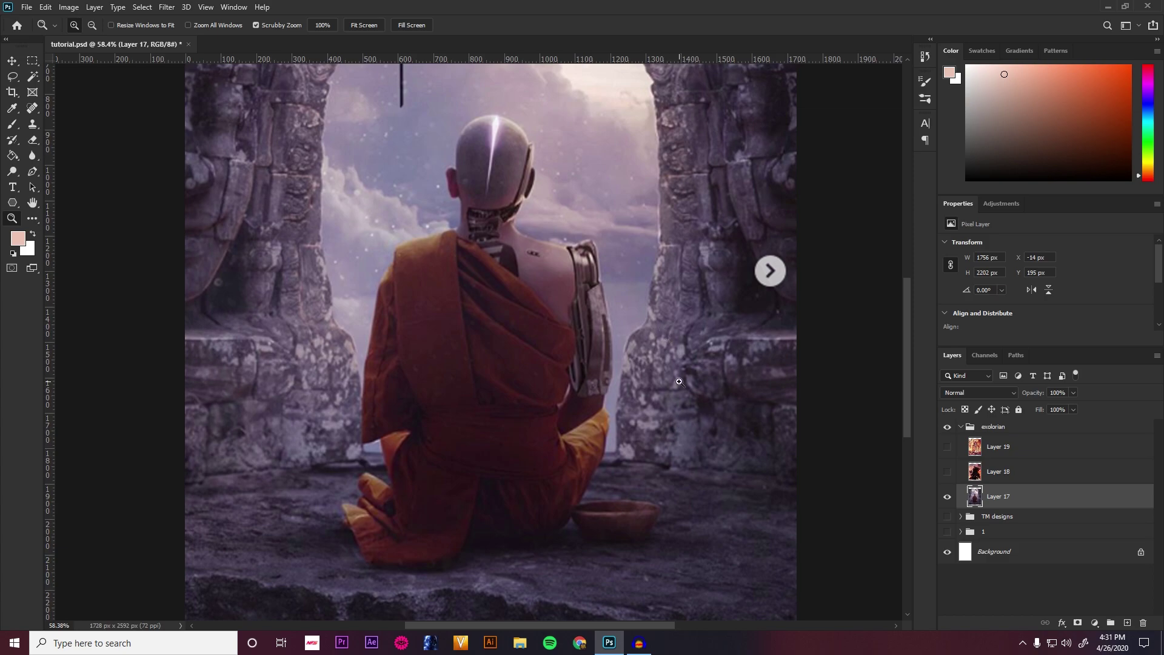
key(ctrl+0)
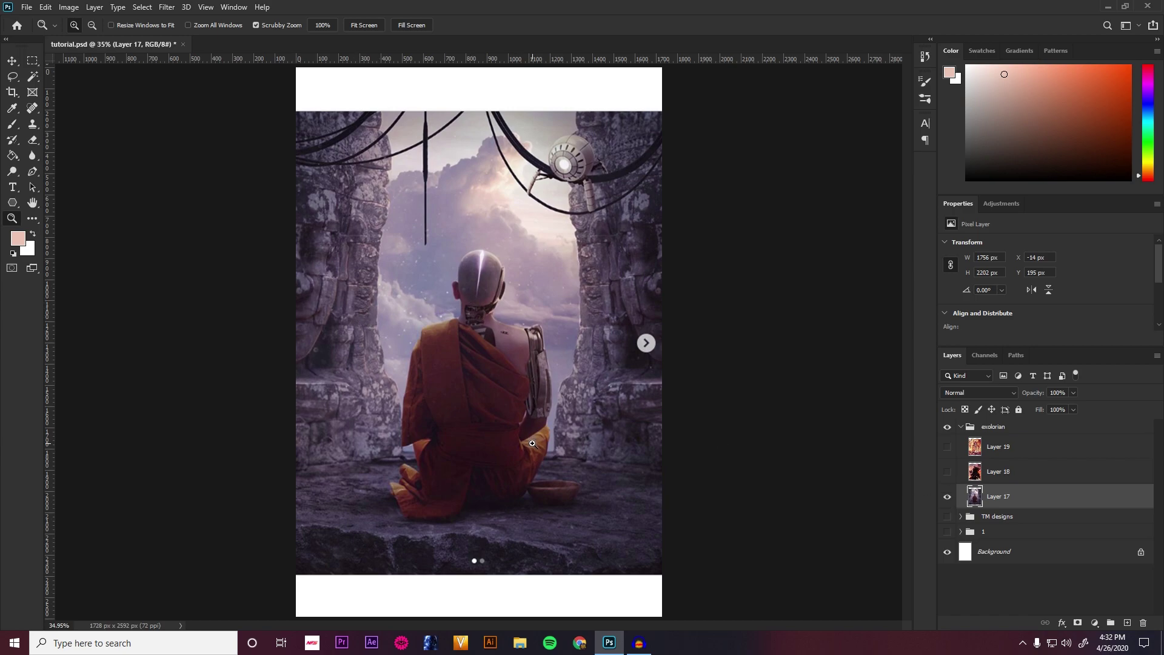
scroll(438, 315, up, 3)
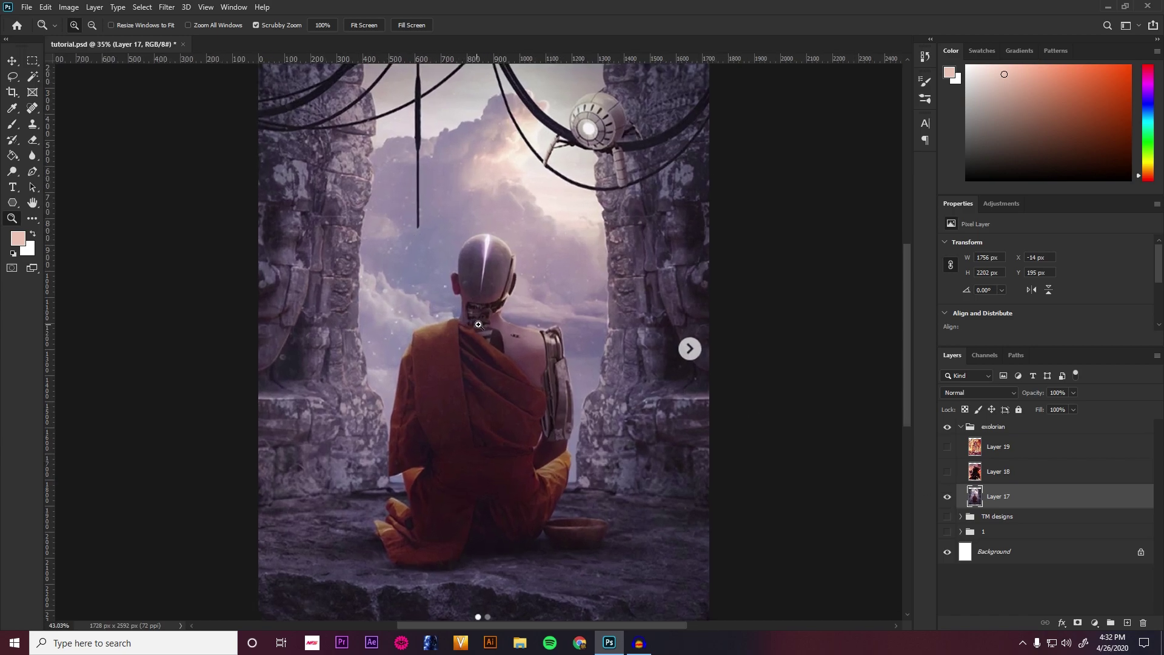
scroll(610, 156, down, 2)
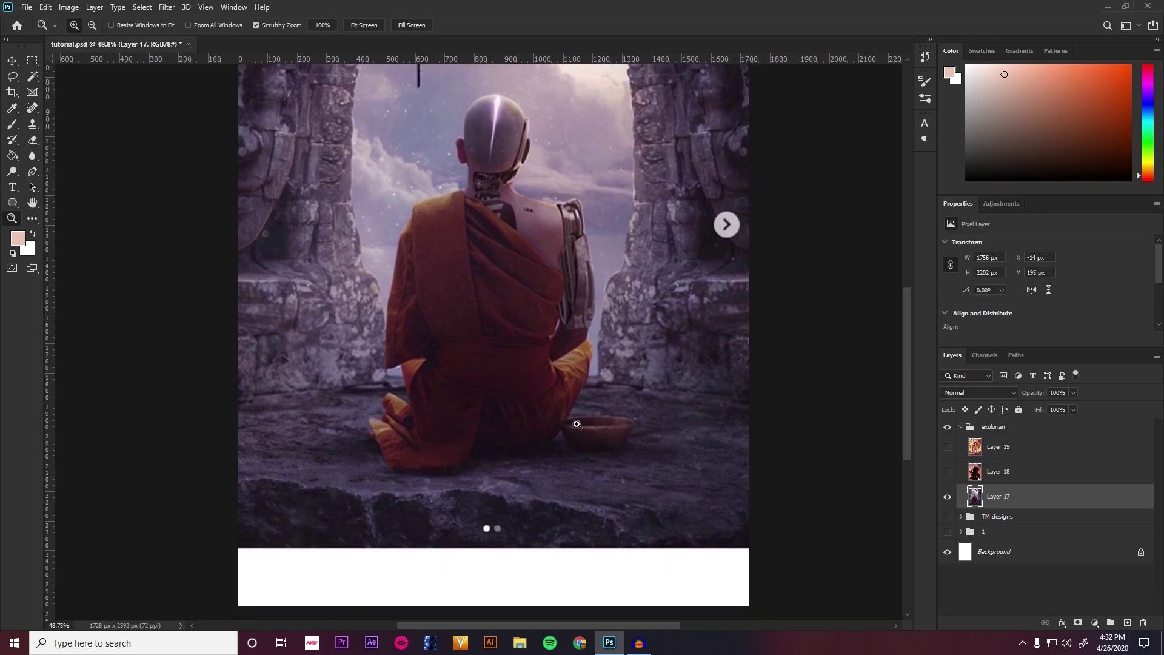
drag(647, 383, 520, 489)
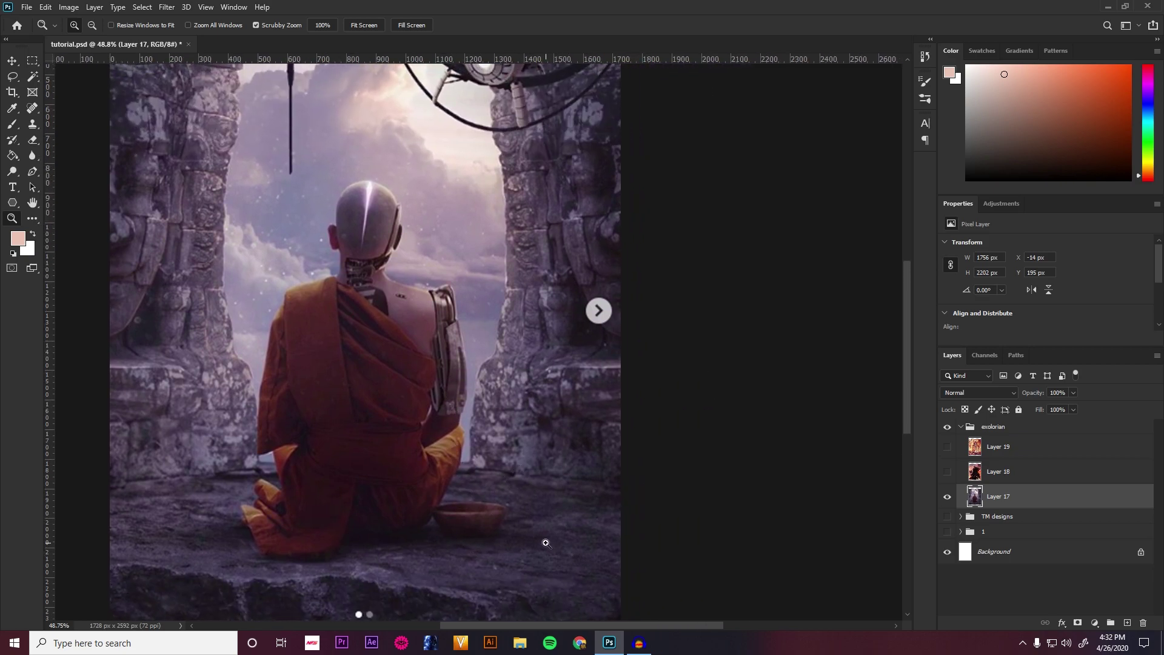
scroll(549, 548, down, 3)
scroll(548, 547, down, 1)
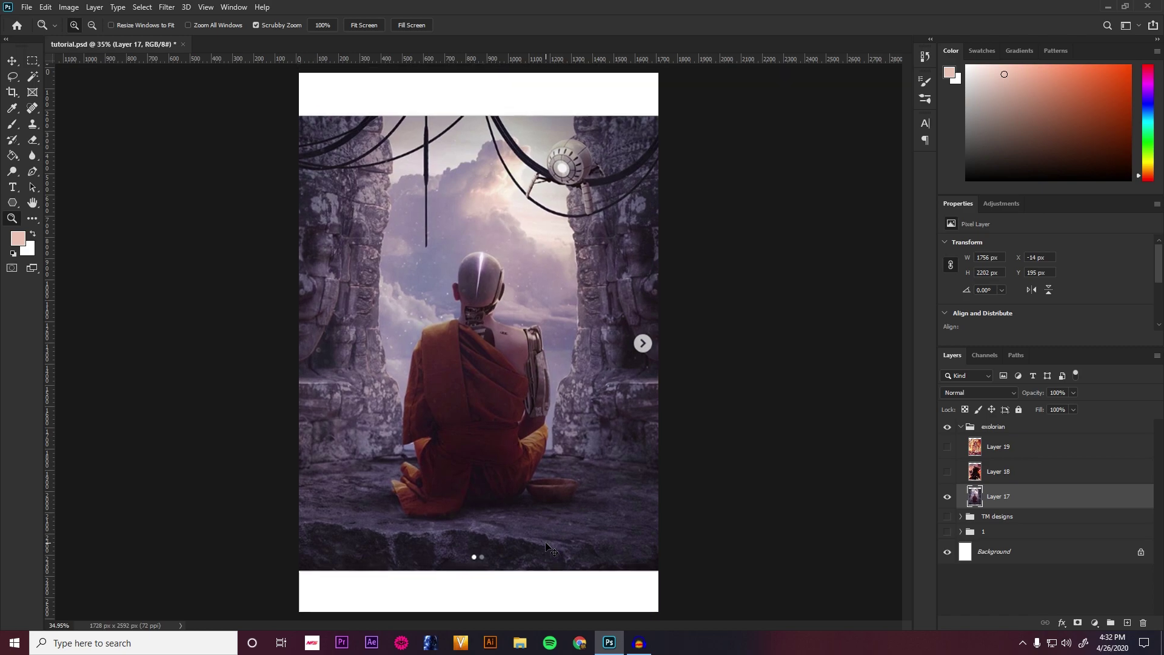
scroll(564, 485, up, 4)
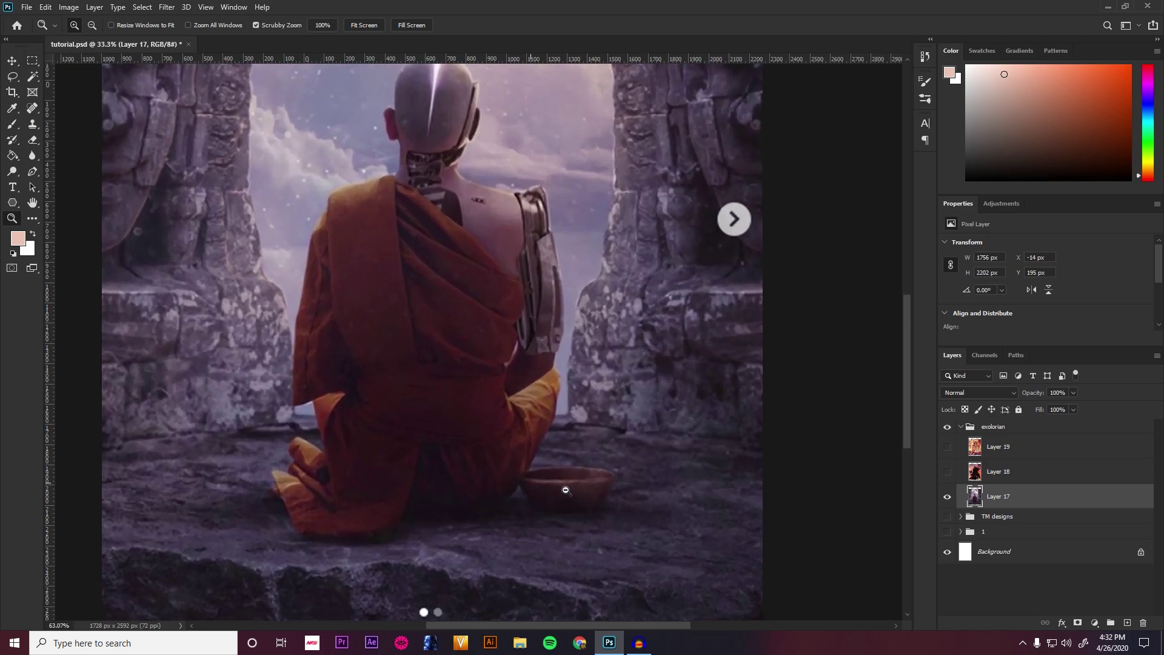
Step: Try pink 61 px brush strokes across the rocks and bowl, then undo them
key(b)
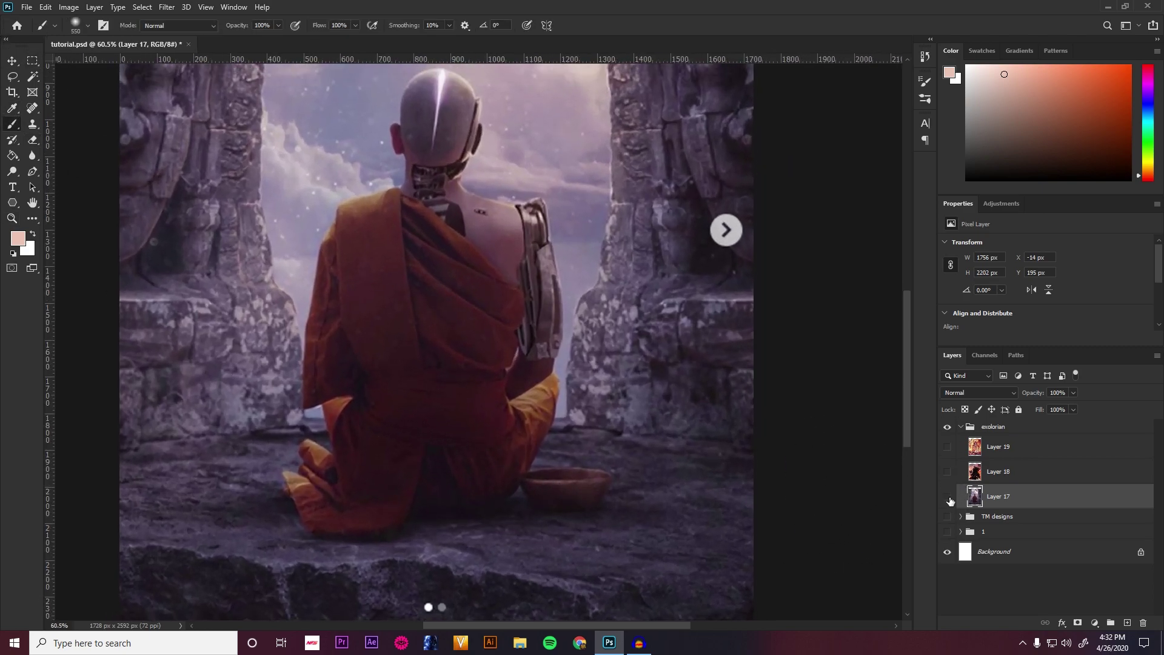
click(948, 497)
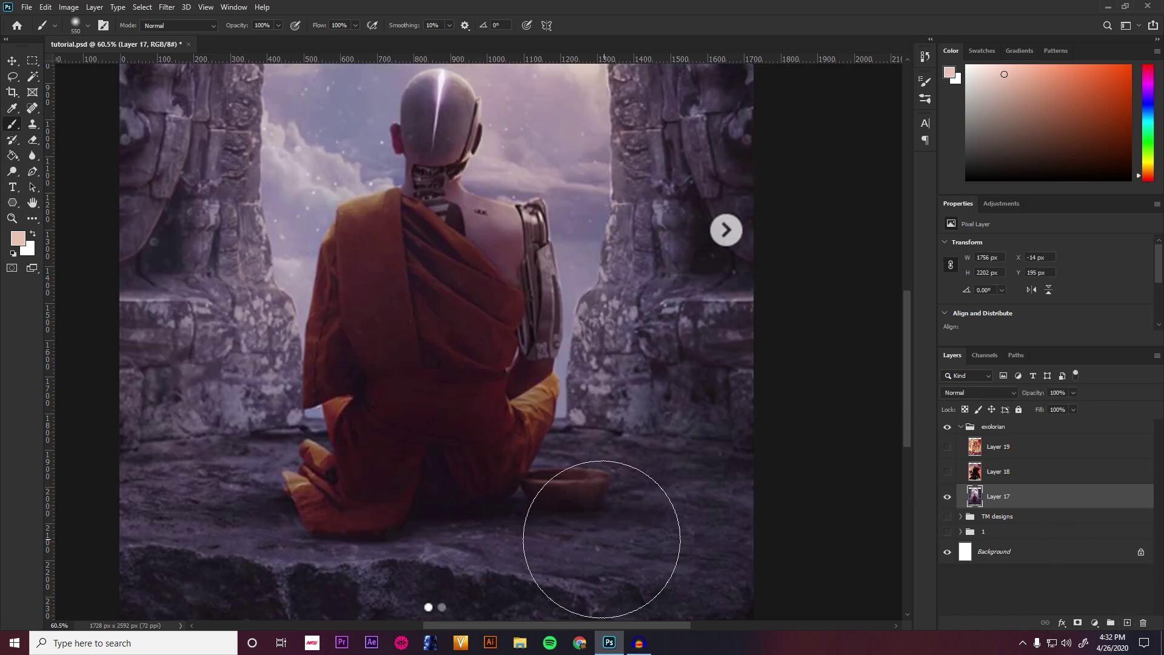
mouse_move(485, 504)
mouse_down()
mouse_move(429, 494)
mouse_move(431, 514)
mouse_move(688, 512)
mouse_up()
key(ctrl+z)
mouse_move(455, 532)
mouse_down()
mouse_move(540, 538)
mouse_move(601, 472)
mouse_move(546, 540)
mouse_up()
key(ctrl+z)
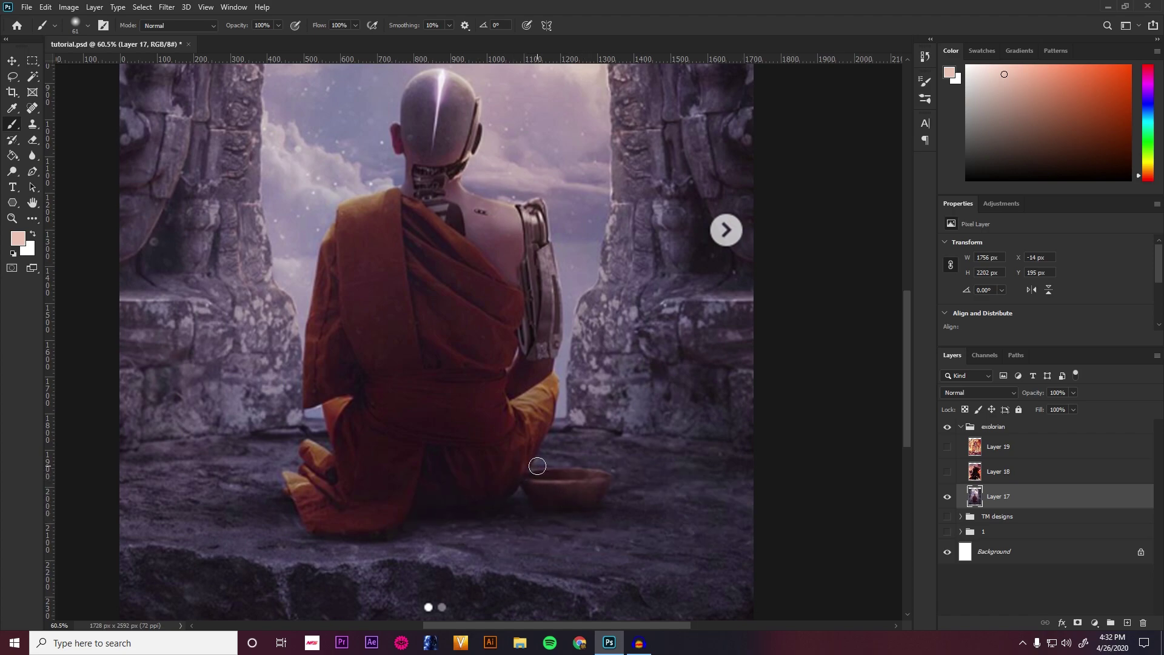
Step: Zoom into the monk's back, pan up to the sky and hanging drone, then fit the image
key(ctrl+0)
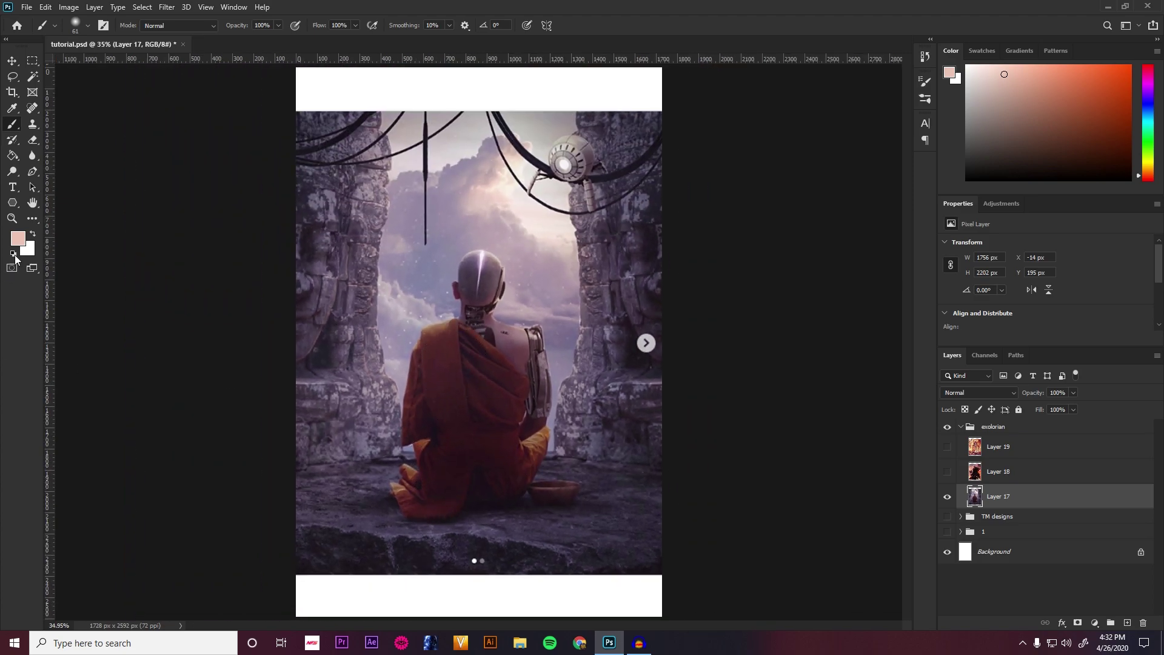
key(z)
drag(479, 358, 524, 373)
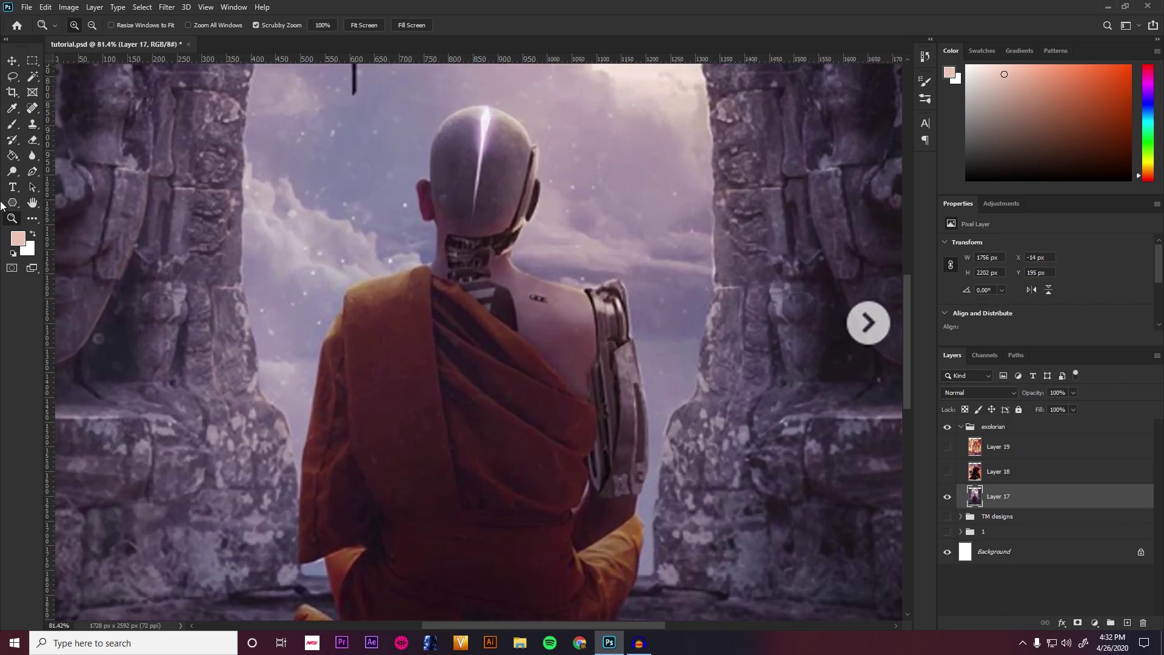
click(13, 127)
mouse_move(139, 273)
mouse_down()
mouse_move(317, 390)
mouse_move(318, 468)
mouse_up()
mouse_move(484, 405)
mouse_down()
mouse_move(438, 444)
mouse_move(368, 424)
mouse_up()
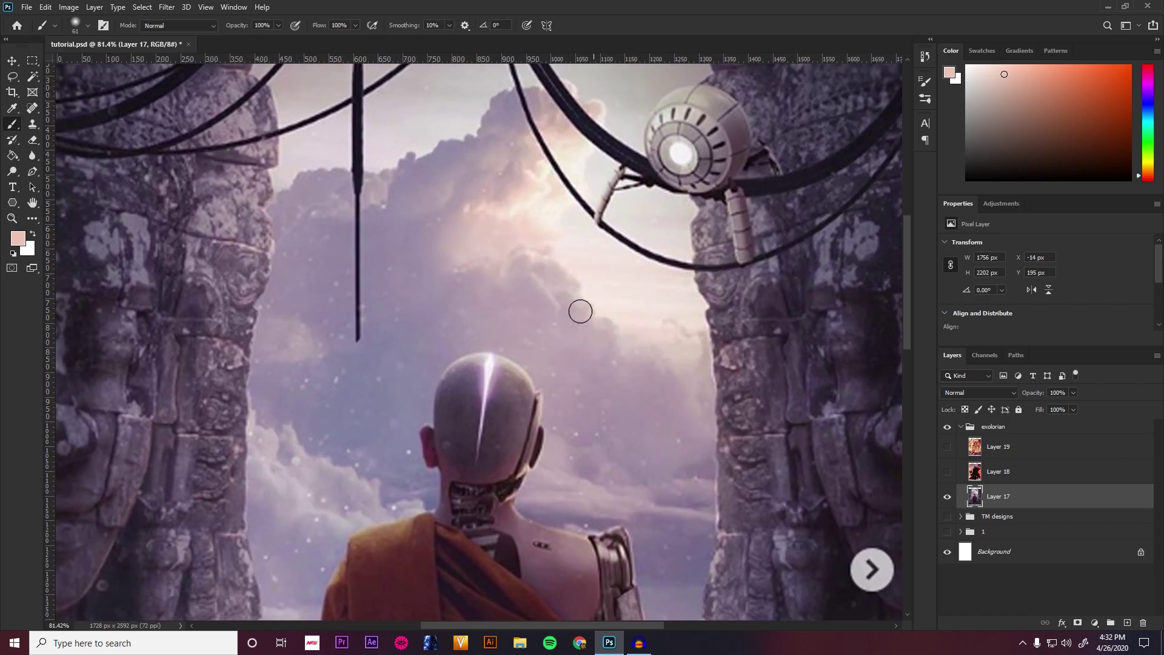
drag(546, 447, 450, 338)
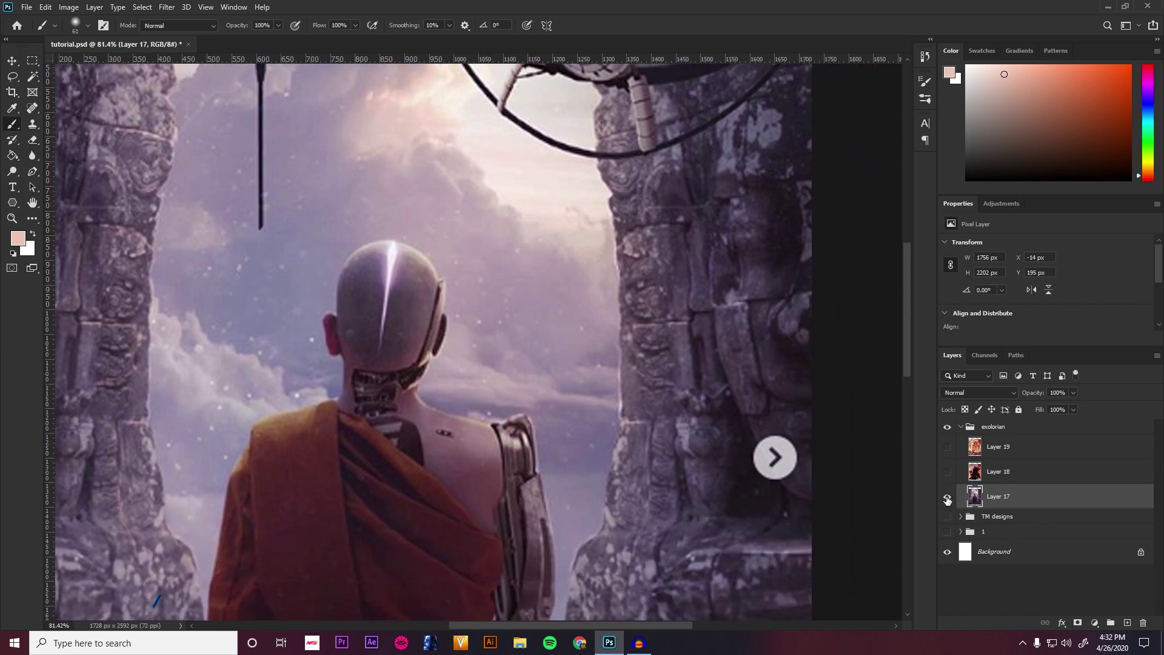
key(ctrl+0)
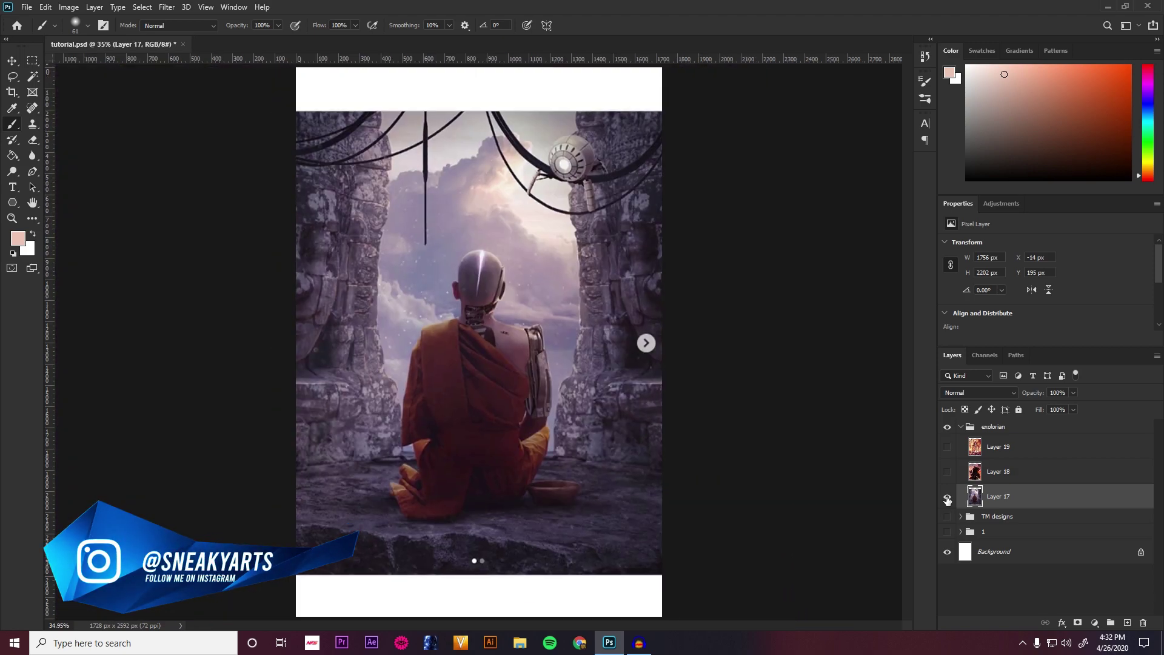
Step: Hide Layer 17, show and select Layer 18, and zoom in on the Darth Maul figure
click(947, 497)
click(947, 471)
click(1018, 468)
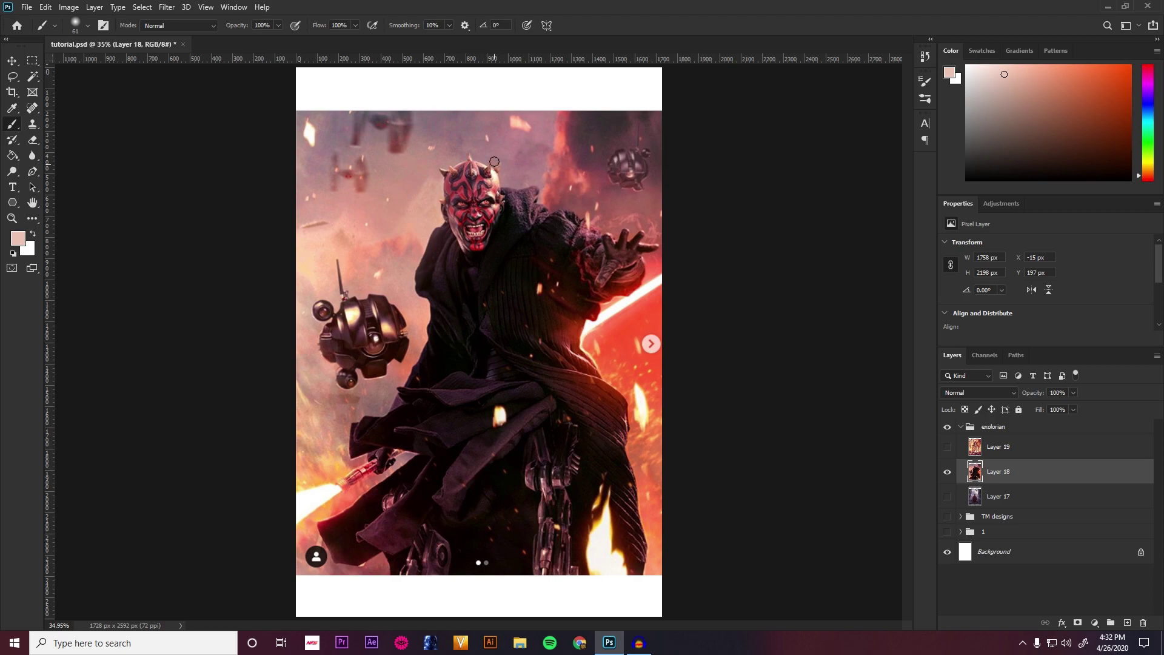
click(10, 220)
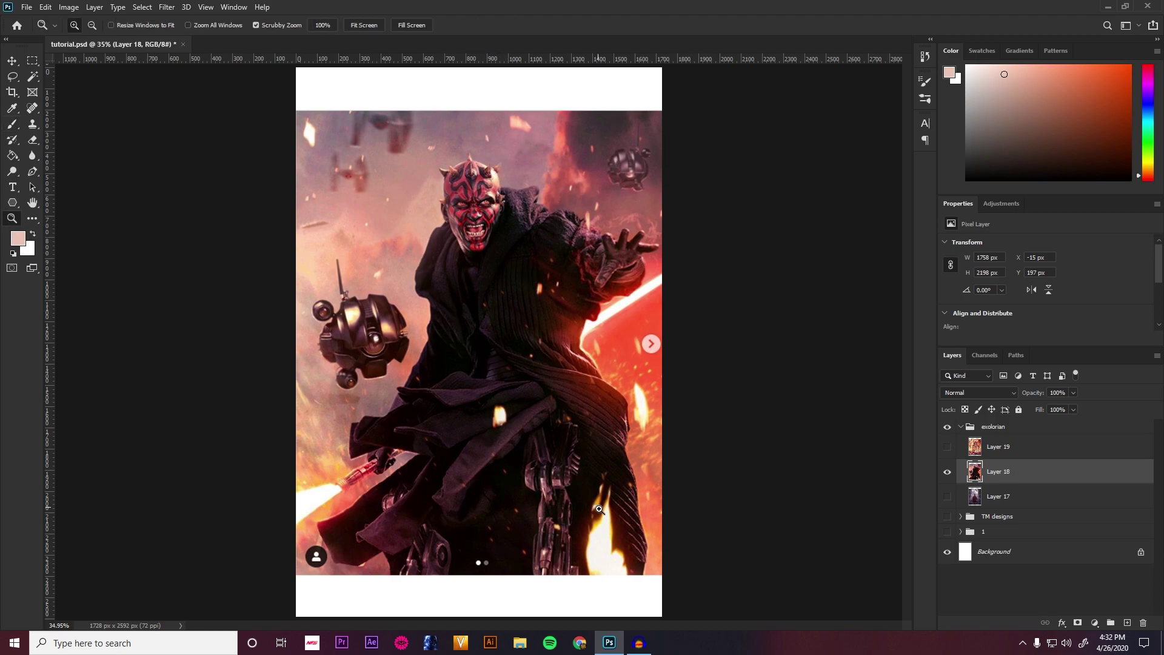
drag(609, 513, 576, 395)
scroll(522, 360, up, 3)
scroll(521, 361, left, 2)
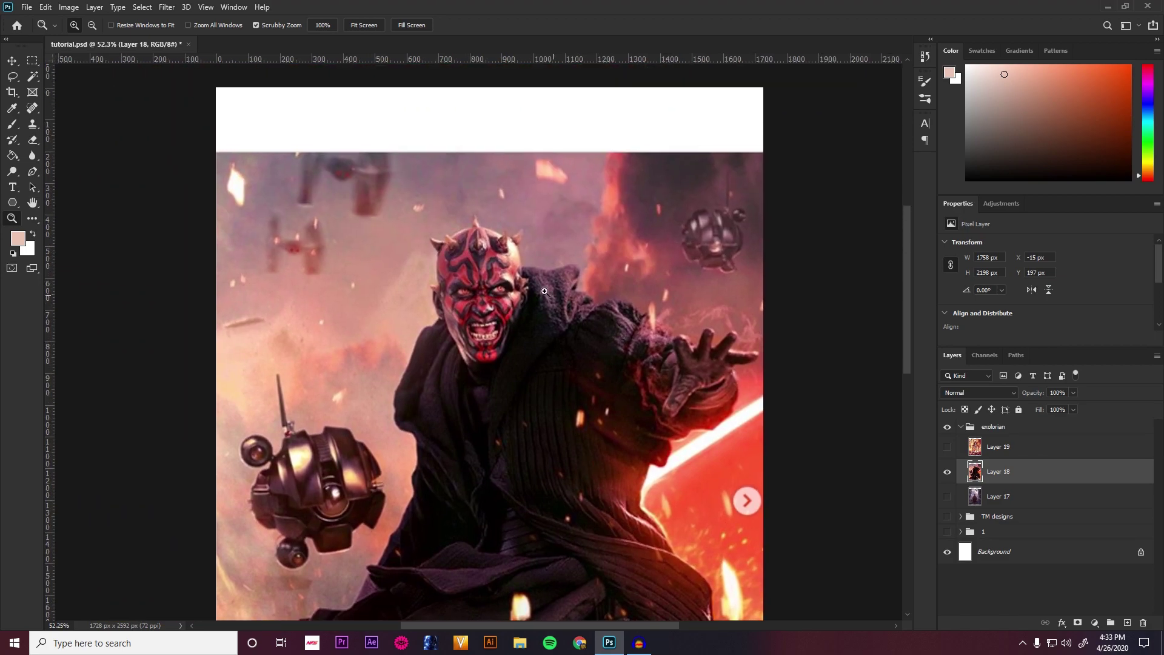
Step: Stop the audio recording and minimize the audio recorder
click(639, 643)
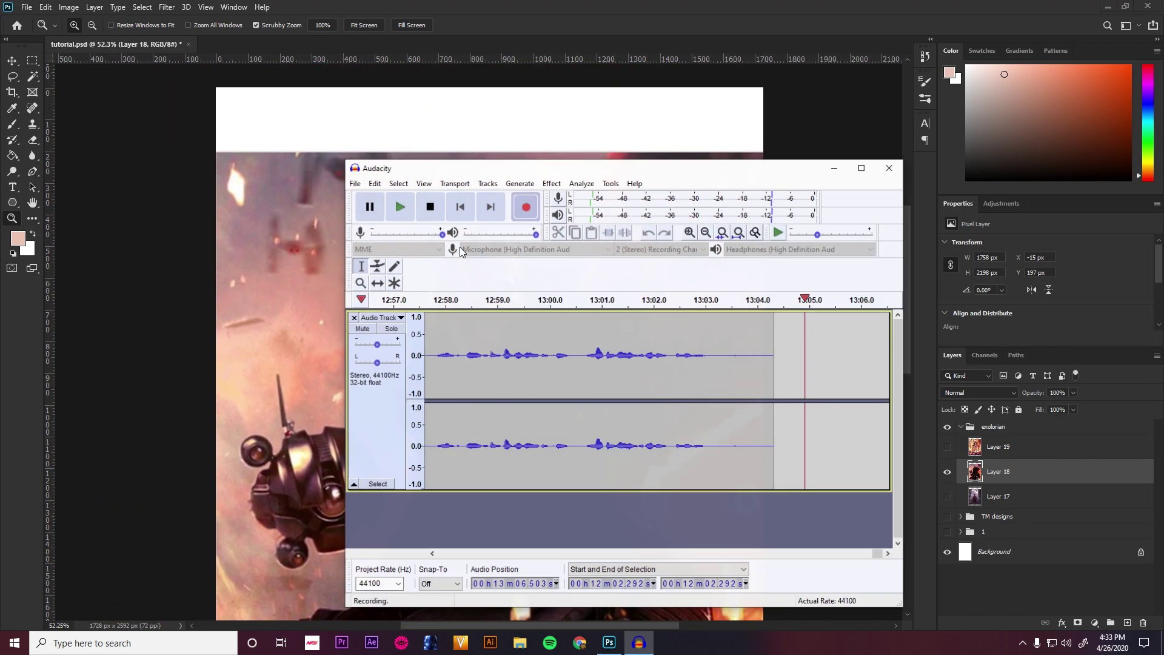
click(430, 205)
click(828, 163)
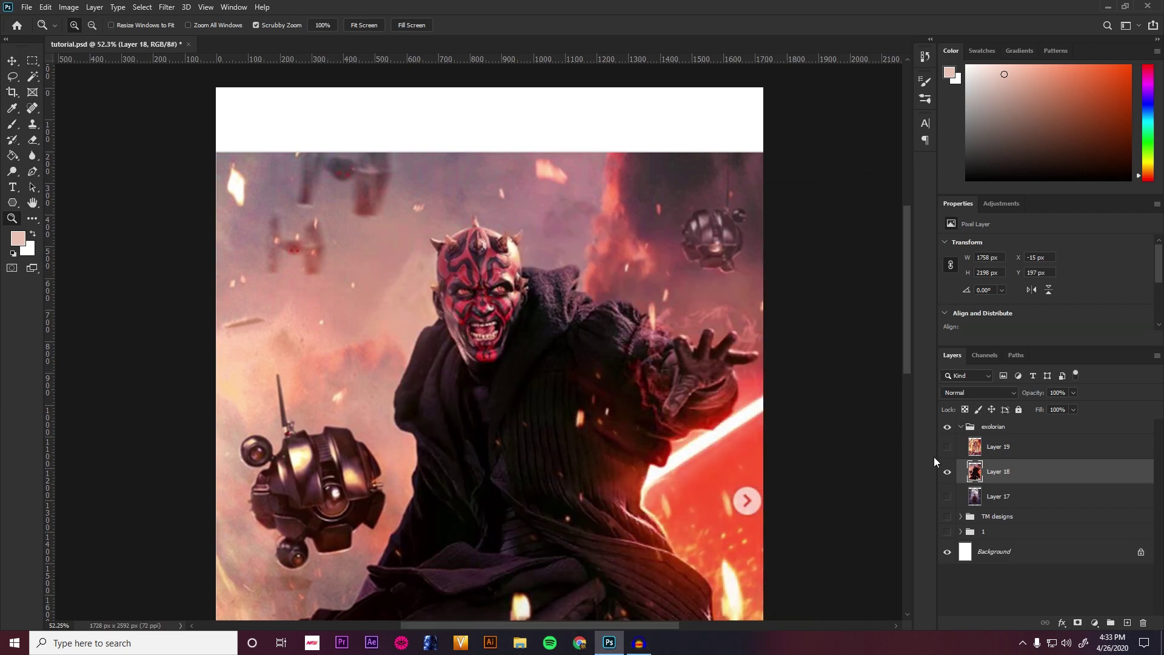
Step: Hide Layer 18 and show and select the autumn scooter reference in Layer 19
click(947, 471)
click(947, 447)
click(998, 446)
Step: Resume the audio recording and minimize the recorder again
click(638, 643)
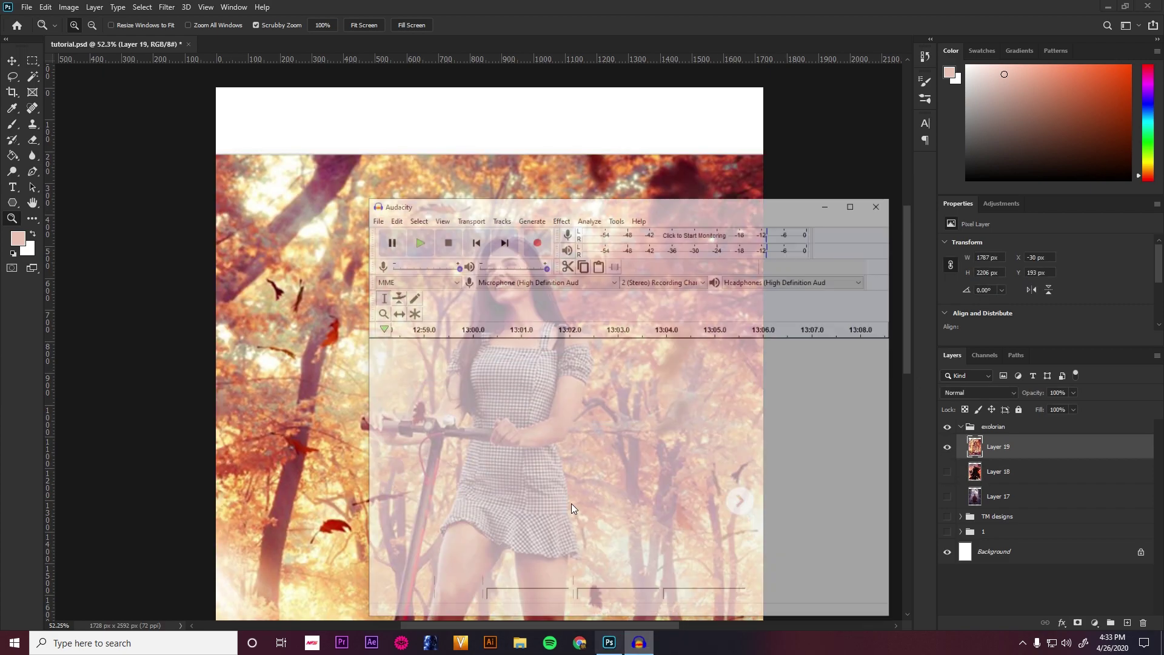
click(525, 205)
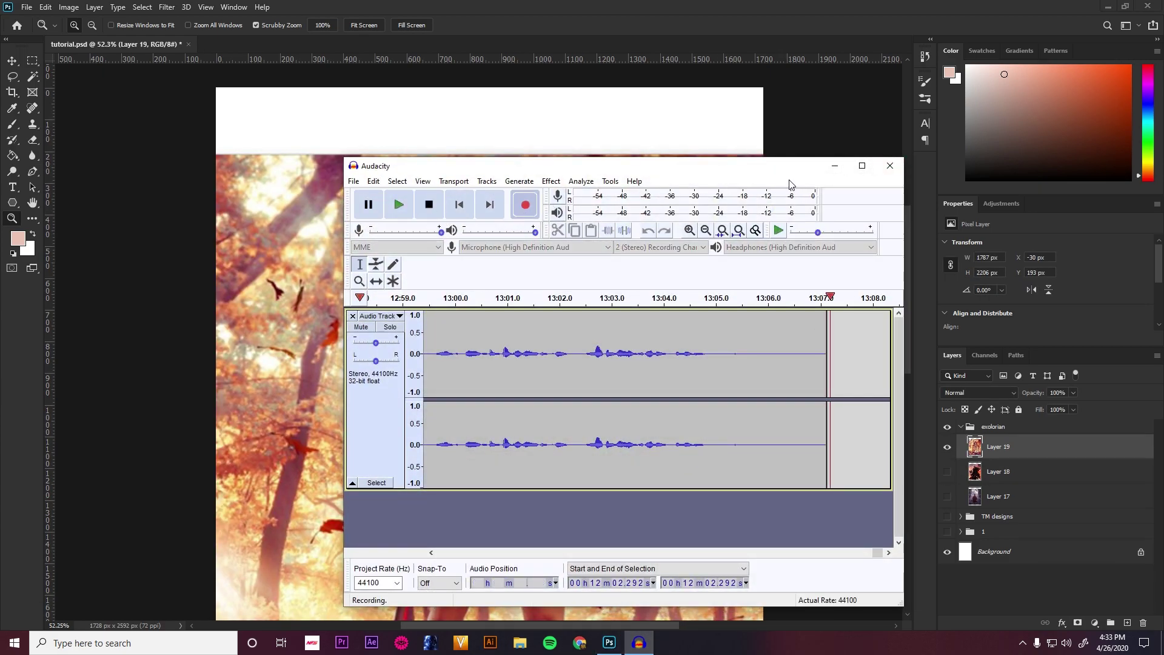
click(835, 165)
Step: Zoom in on the woman's face, move down to the scooter handlebar, then fit the image
drag(475, 322, 517, 275)
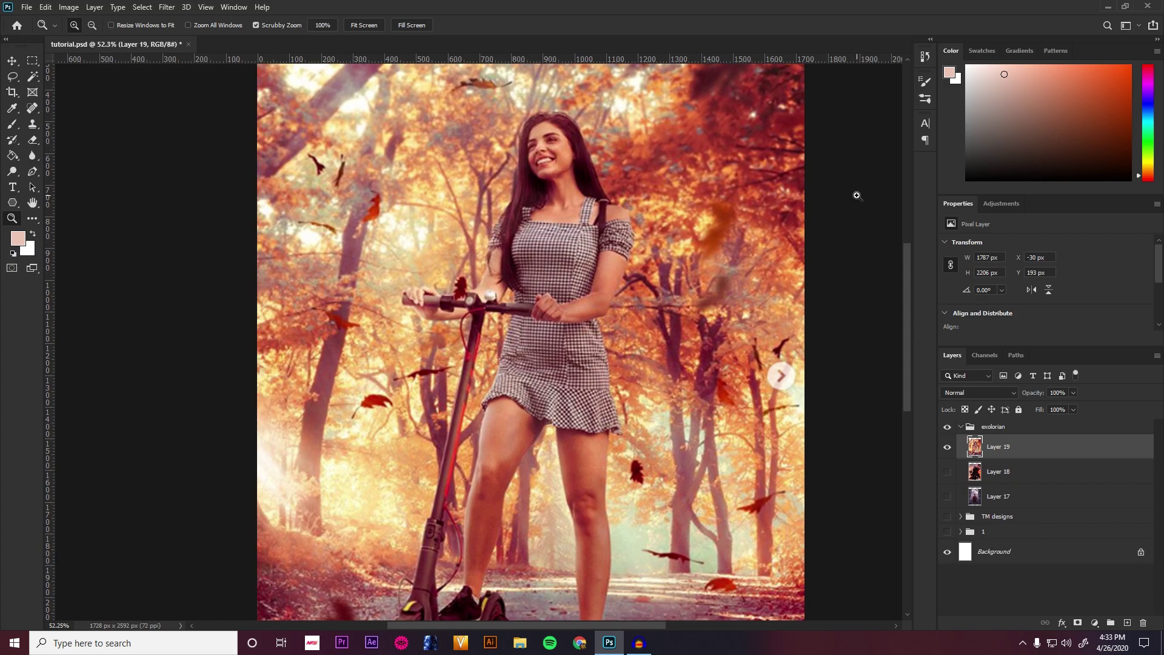
key(ctrl+0)
drag(472, 174, 528, 204)
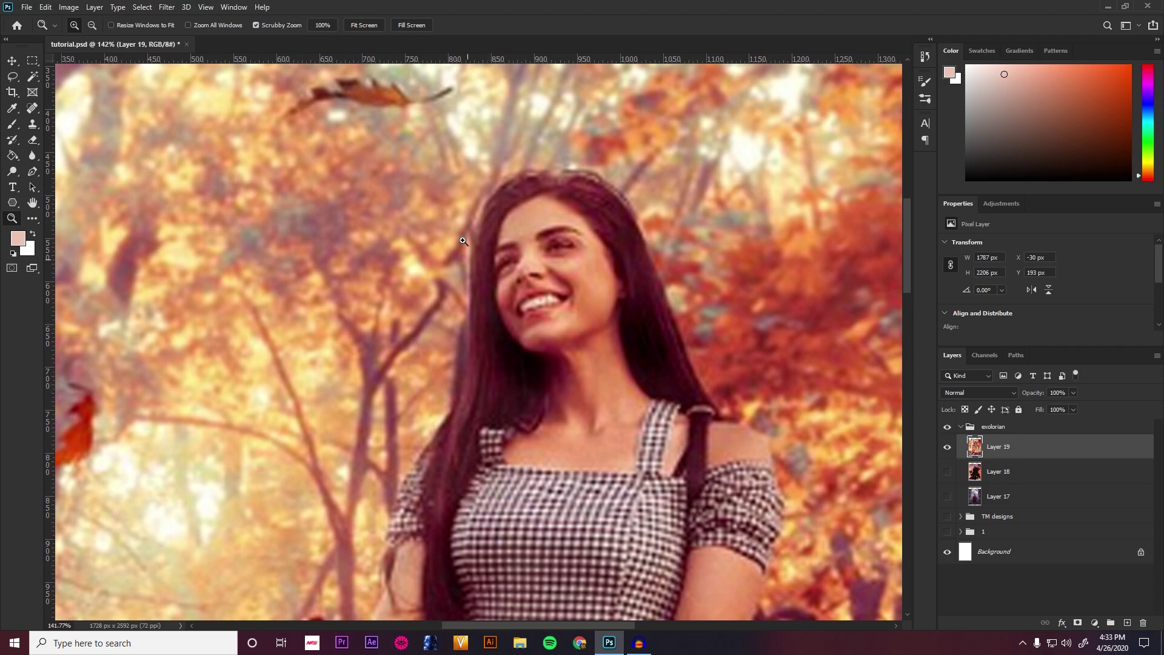
drag(402, 354, 467, 346)
drag(313, 493, 446, 414)
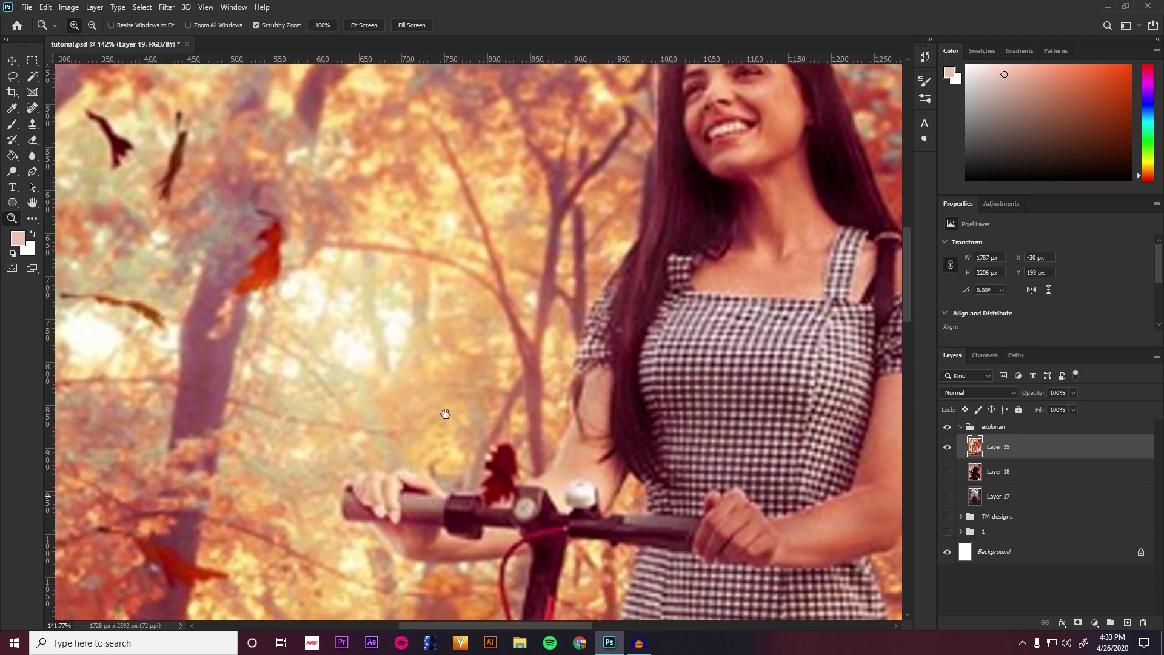
key(ctrl+0)
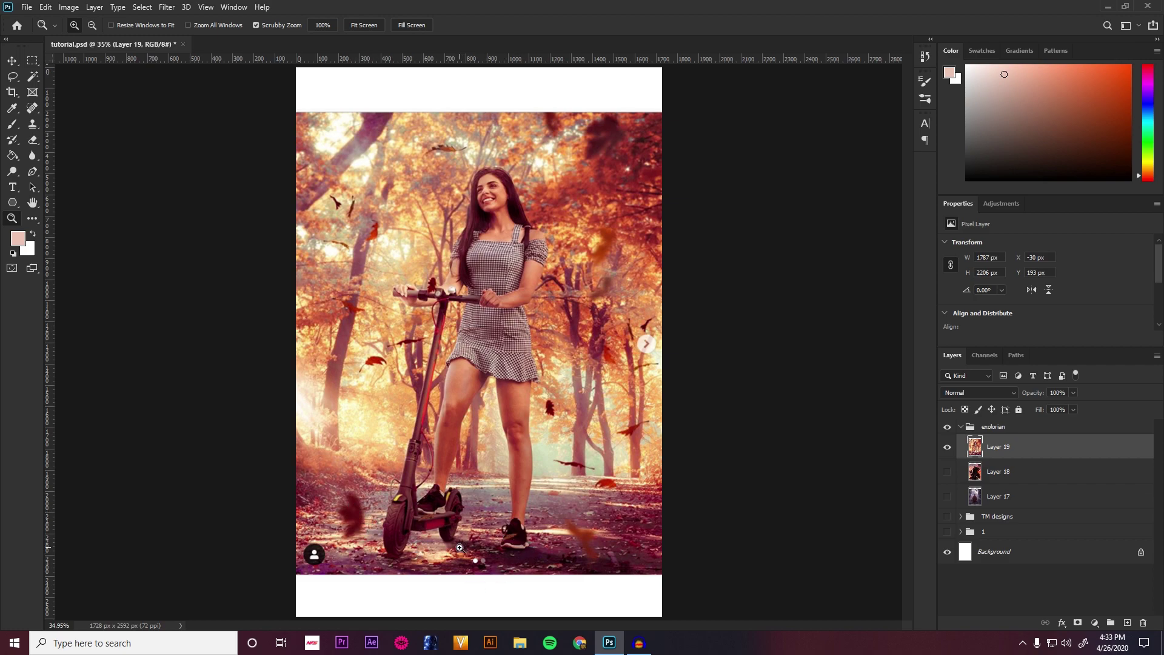
Step: Zoom in on the scooter stem and legs, move up to her face, then fit the image
click(363, 513)
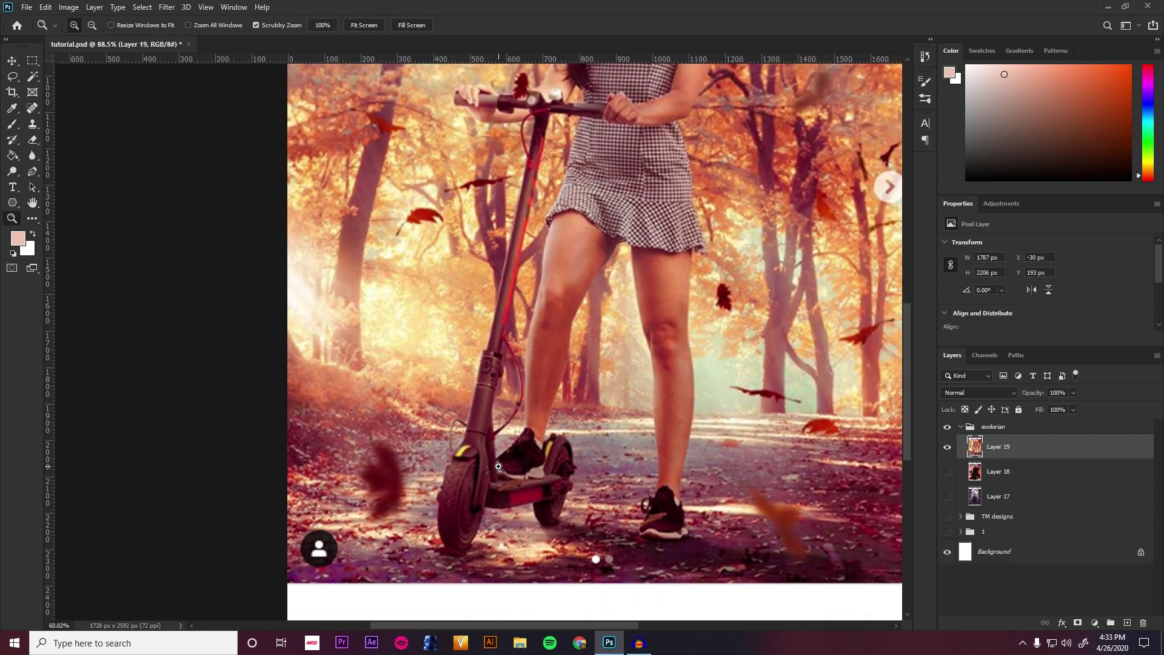
mouse_move(300, 303)
mouse_down()
mouse_move(320, 307)
mouse_move(317, 295)
mouse_up()
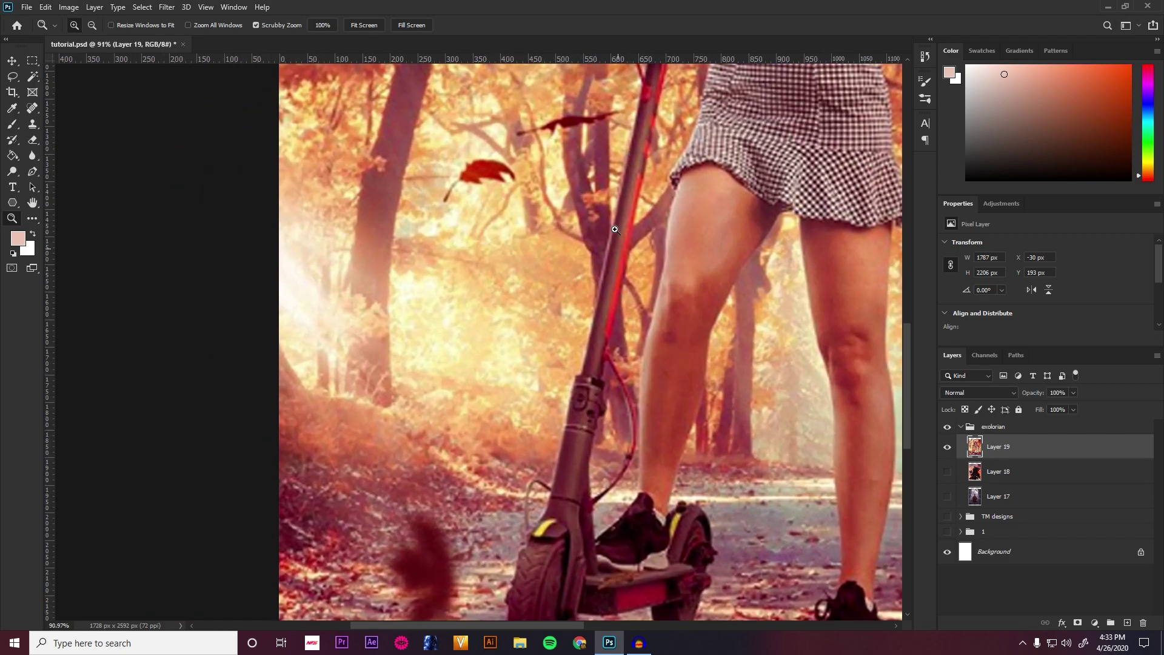
drag(575, 214, 458, 524)
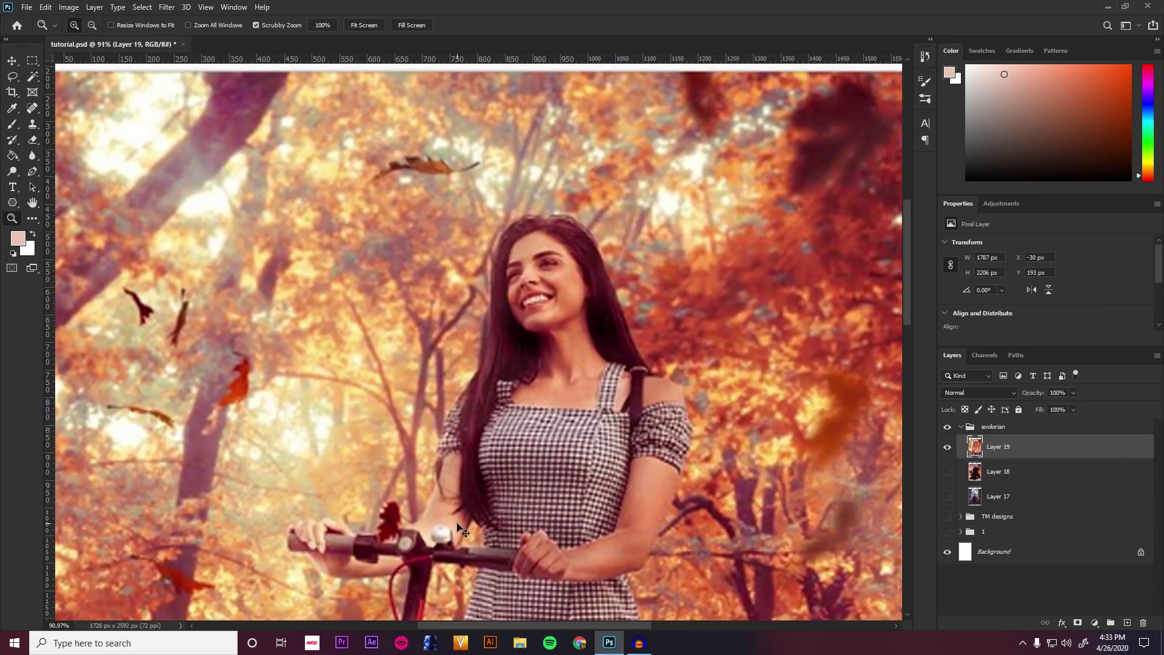
key(ctrl+0)
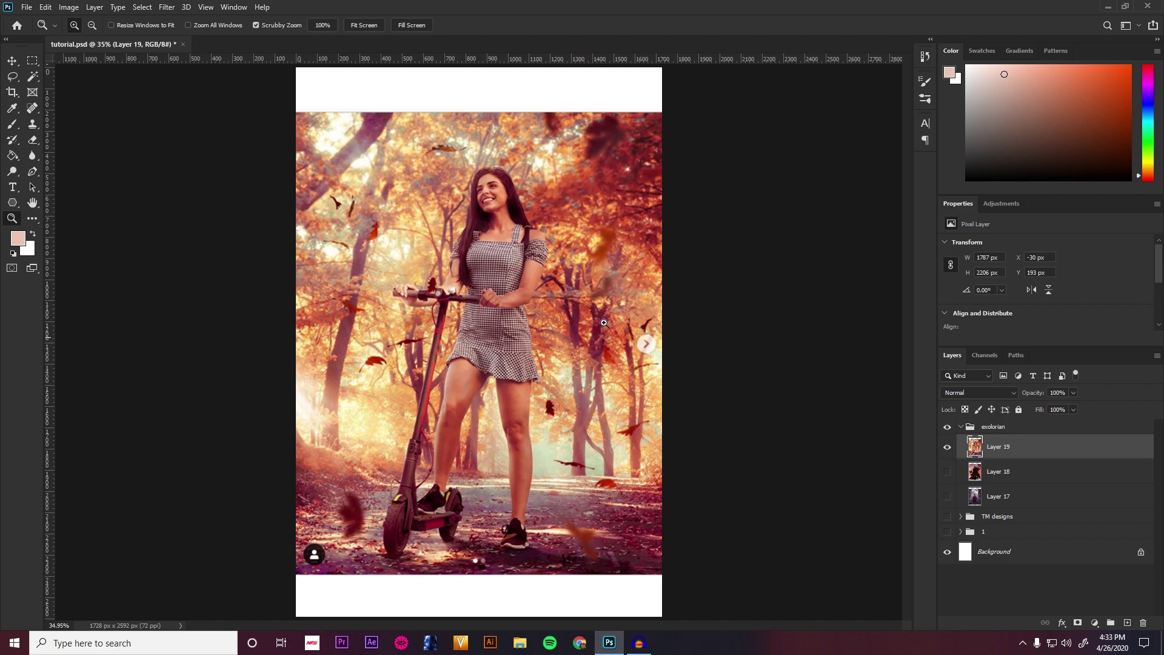
Step: Swap between the autumn scooter and Darth Maul references, open the adjustments list, then return to the scooter
alt+click(603, 469)
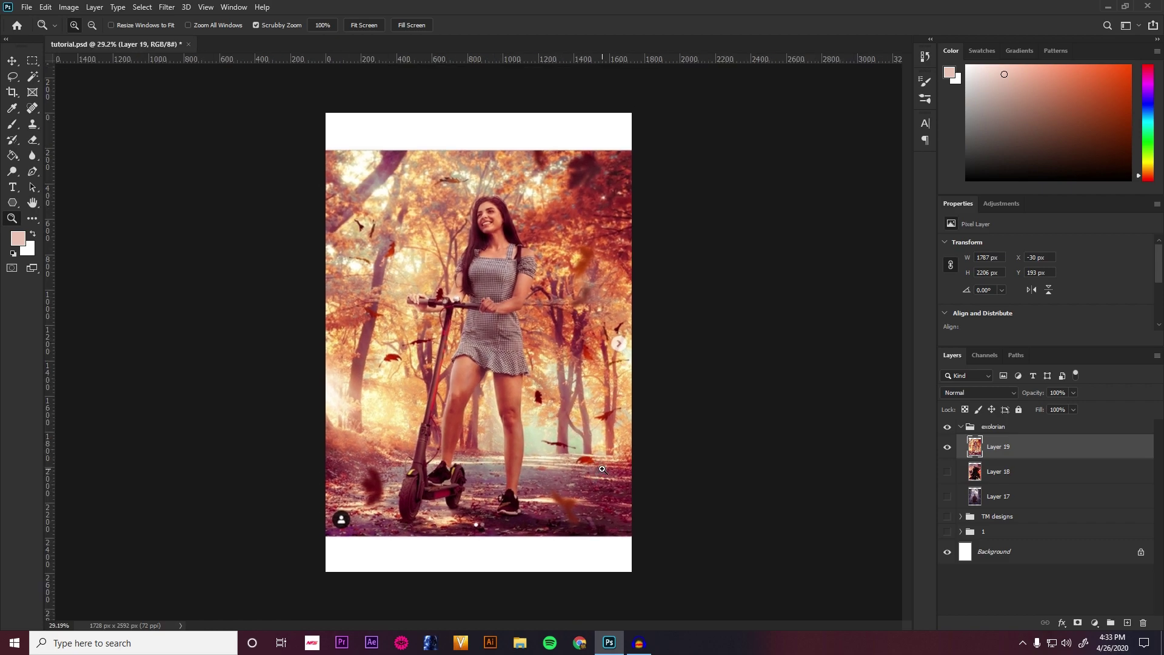
click(948, 450)
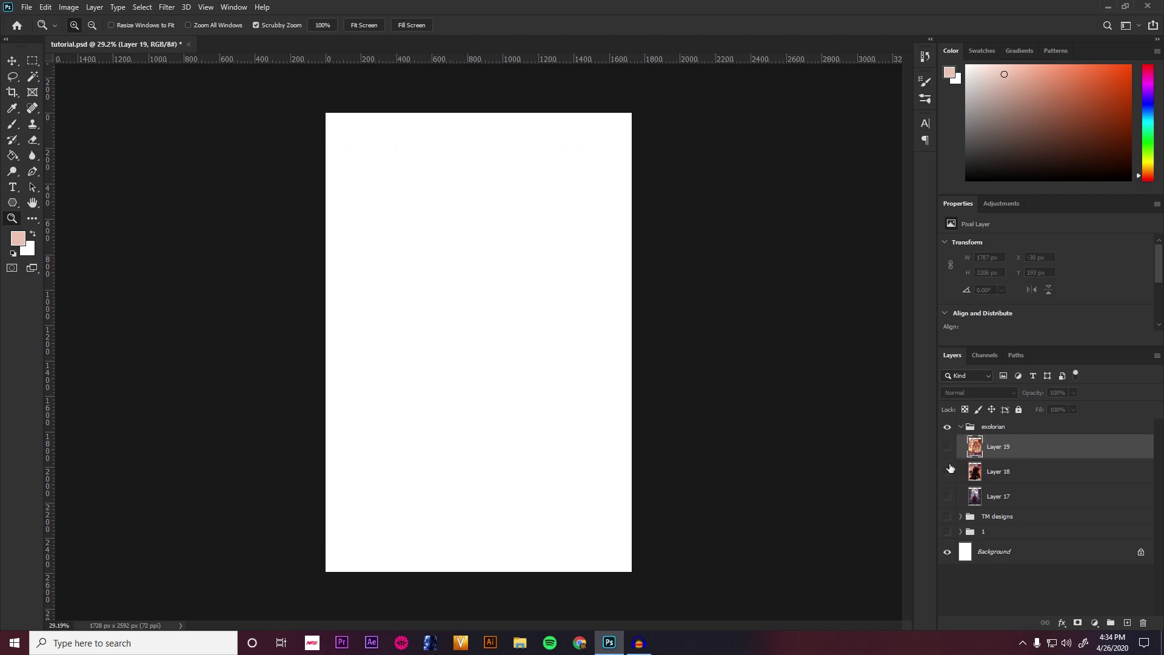
click(949, 471)
click(1001, 204)
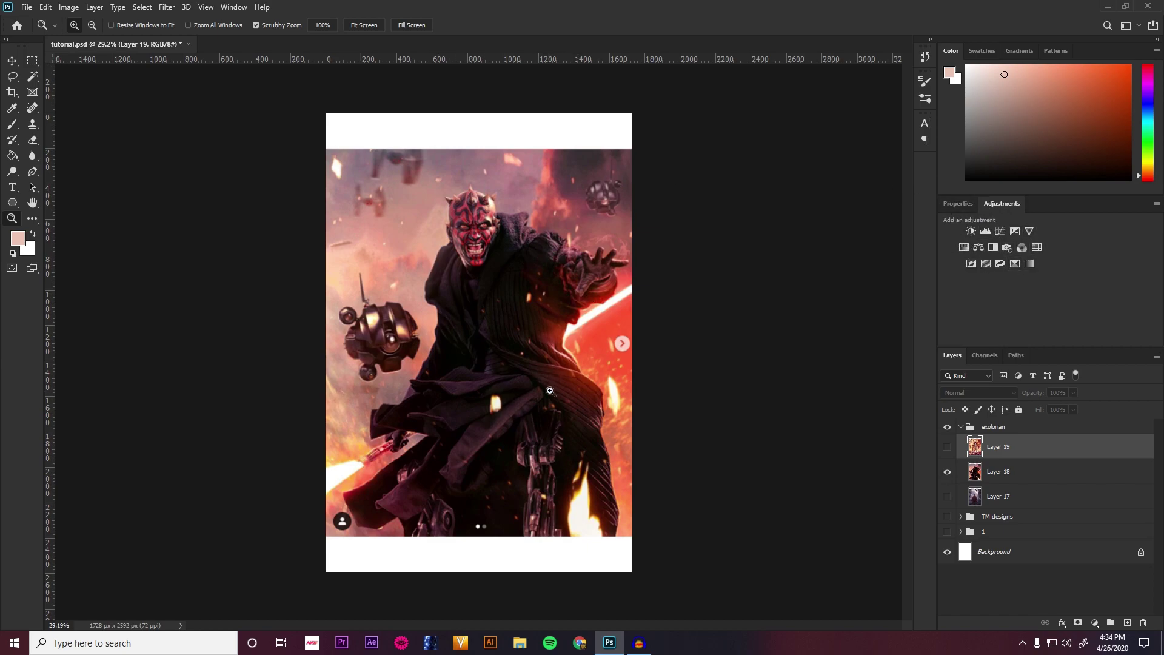
click(947, 471)
click(947, 446)
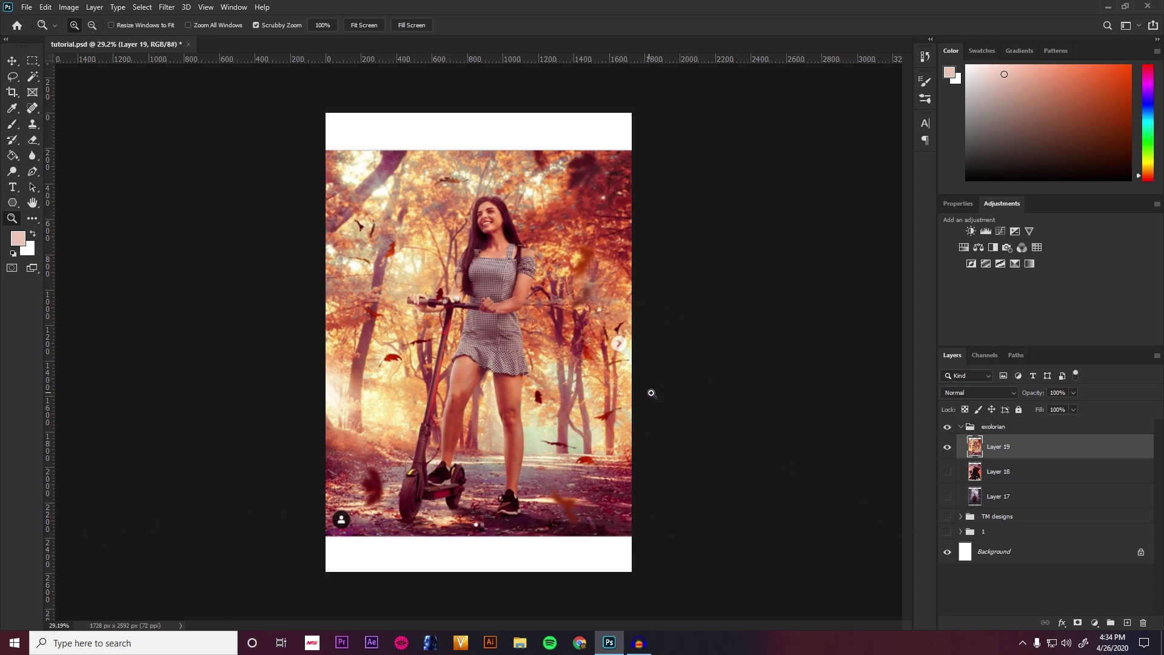
Step: Hide Layer 19, show group 1's finished neon cat artwork, and expand group 1
click(947, 446)
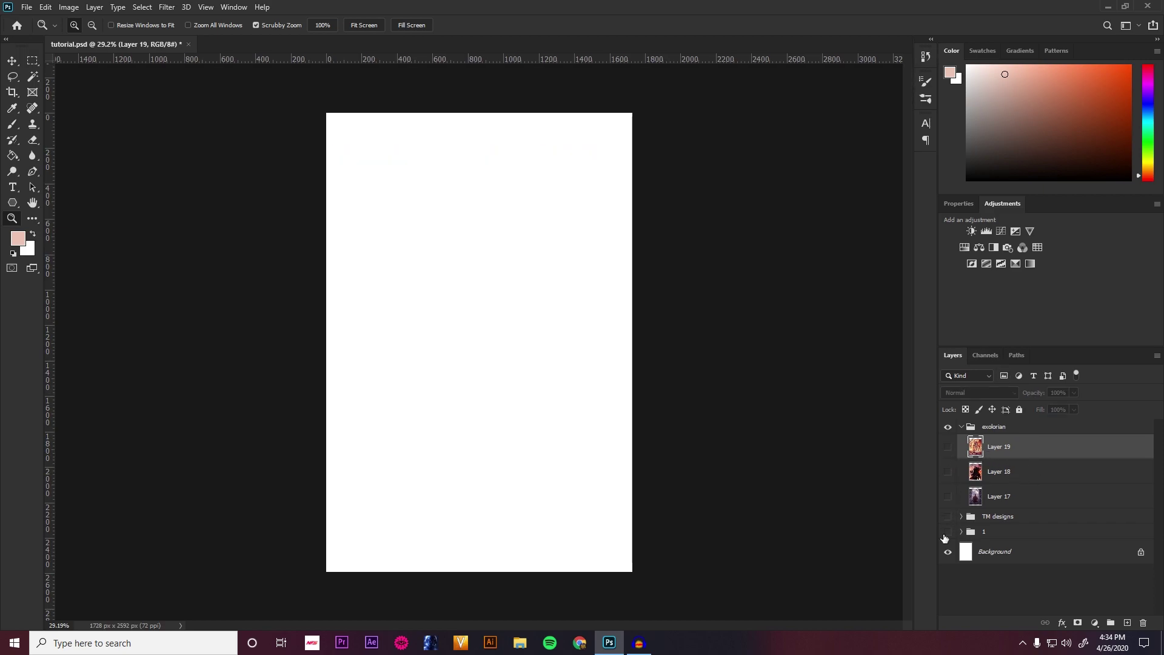
click(948, 531)
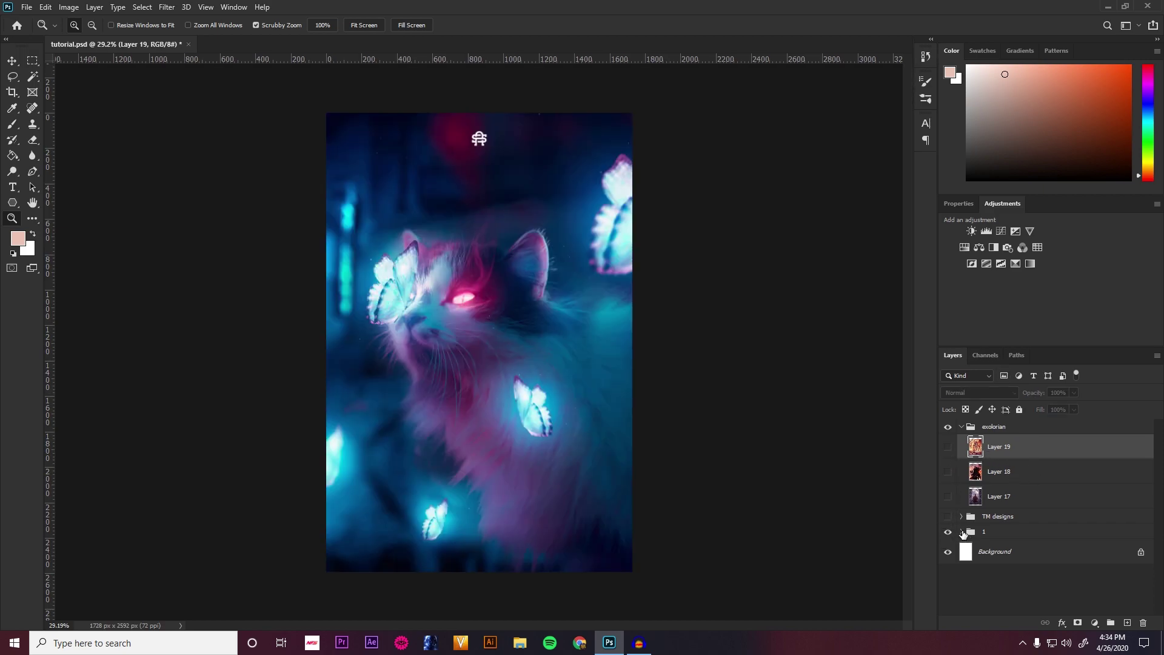
click(962, 532)
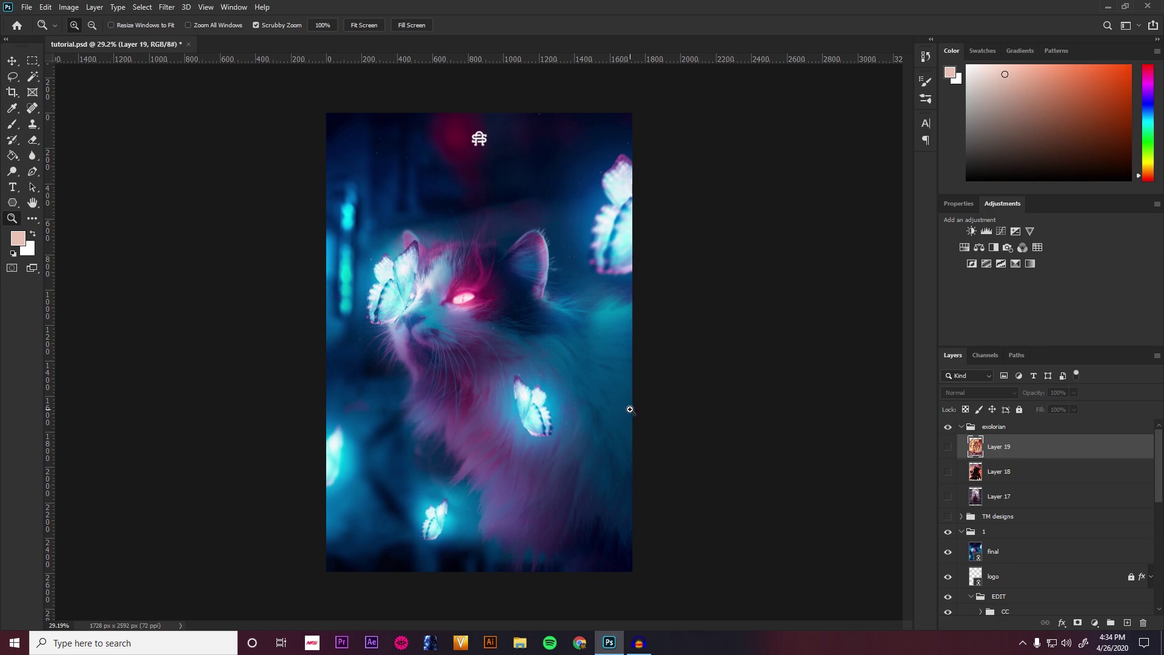